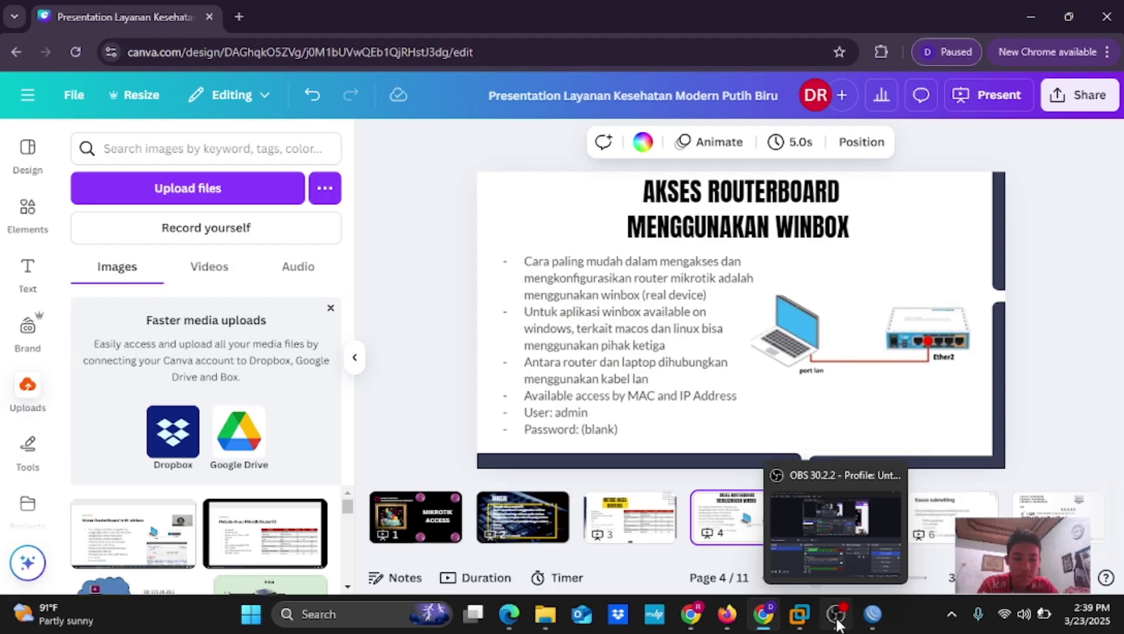
Log in to the CHR neighbor in WinBox using its MAC address 50:29:53:00:02:00
{"action": "left_click", "coordinate": [867, 623]}
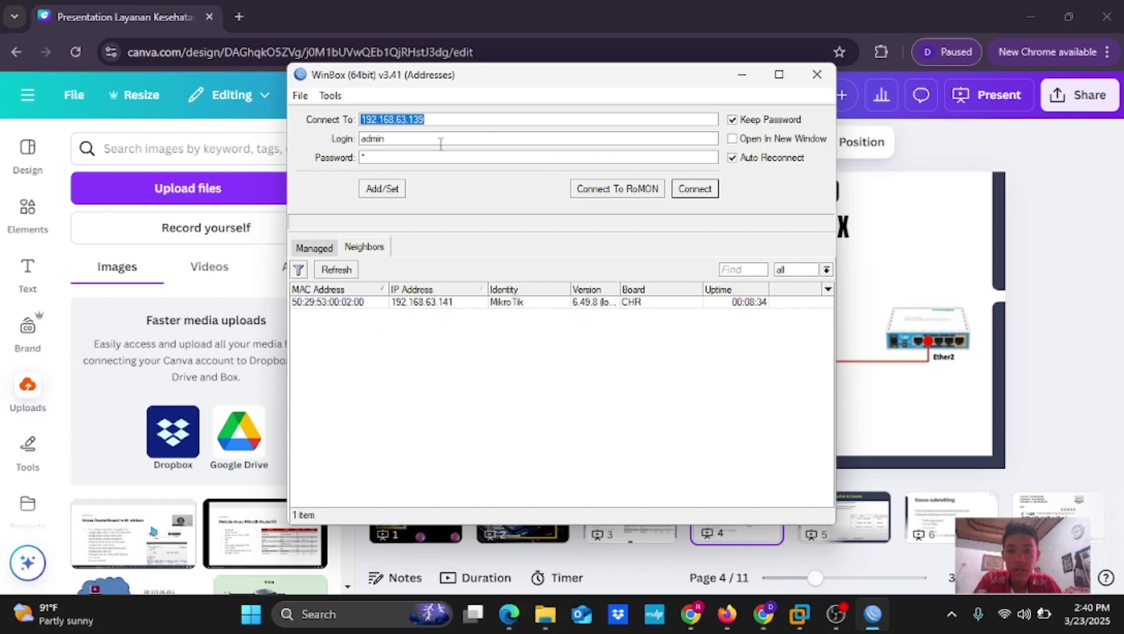
{"action": "left_click", "coordinate": [350, 303]}
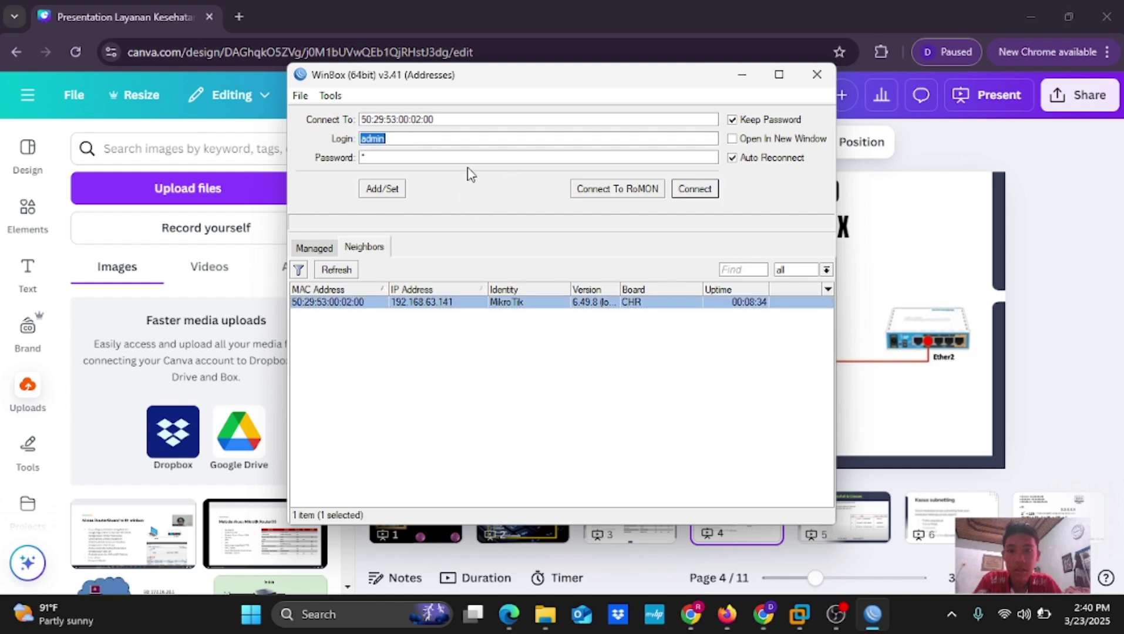
{"action": "left_click", "coordinate": [693, 189]}
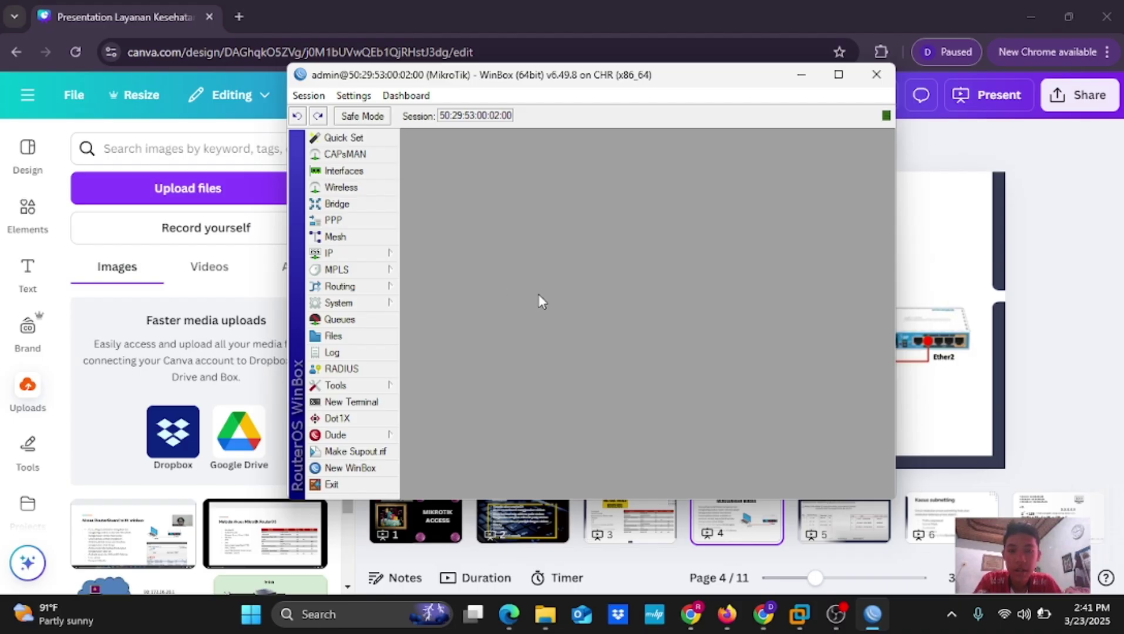
Minimize WinBox, show Canva slide 2 'MATERI', then restore the WinBox router session
{"action": "left_click", "coordinate": [802, 75]}
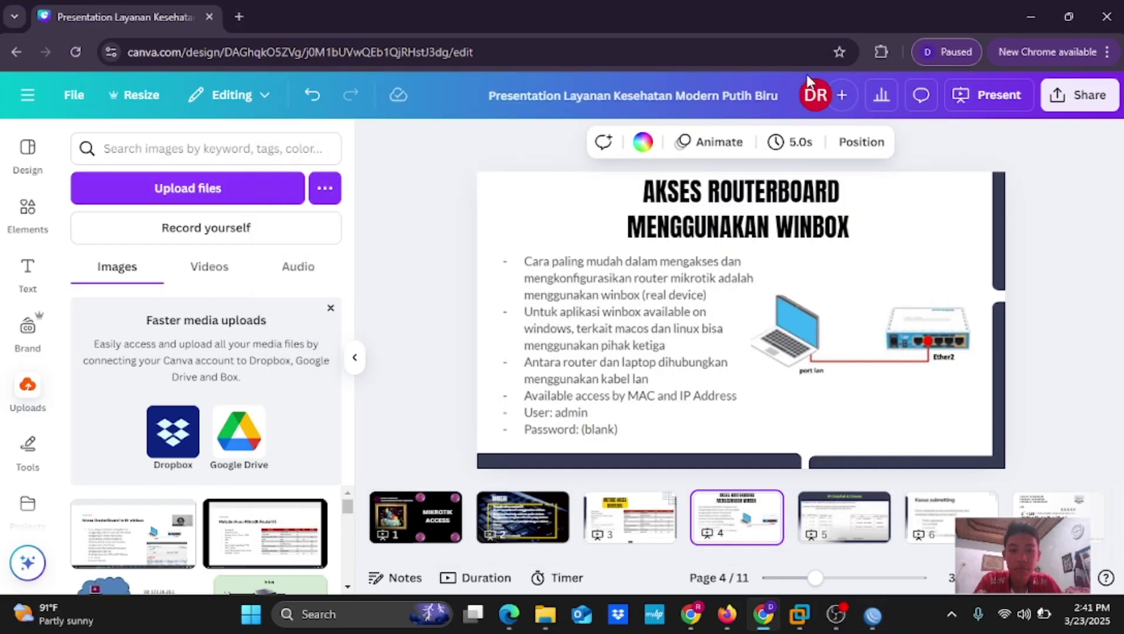
{"action": "left_click", "coordinate": [533, 517]}
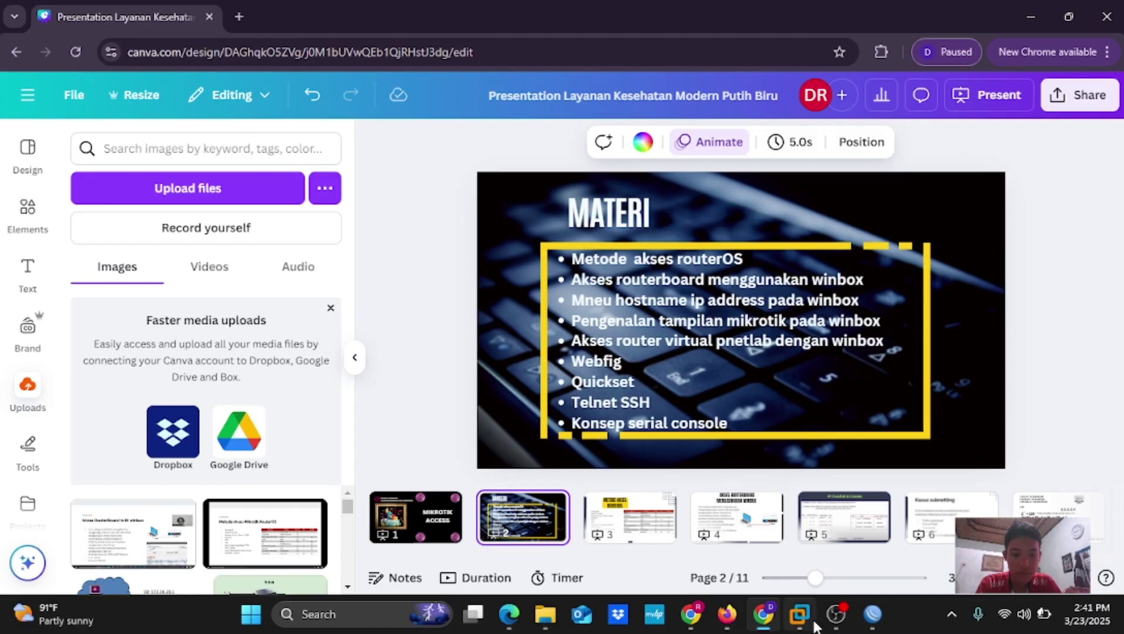
{"action": "mouse_move", "coordinate": [844, 628]}
{"action": "left_click", "coordinate": [873, 614]}
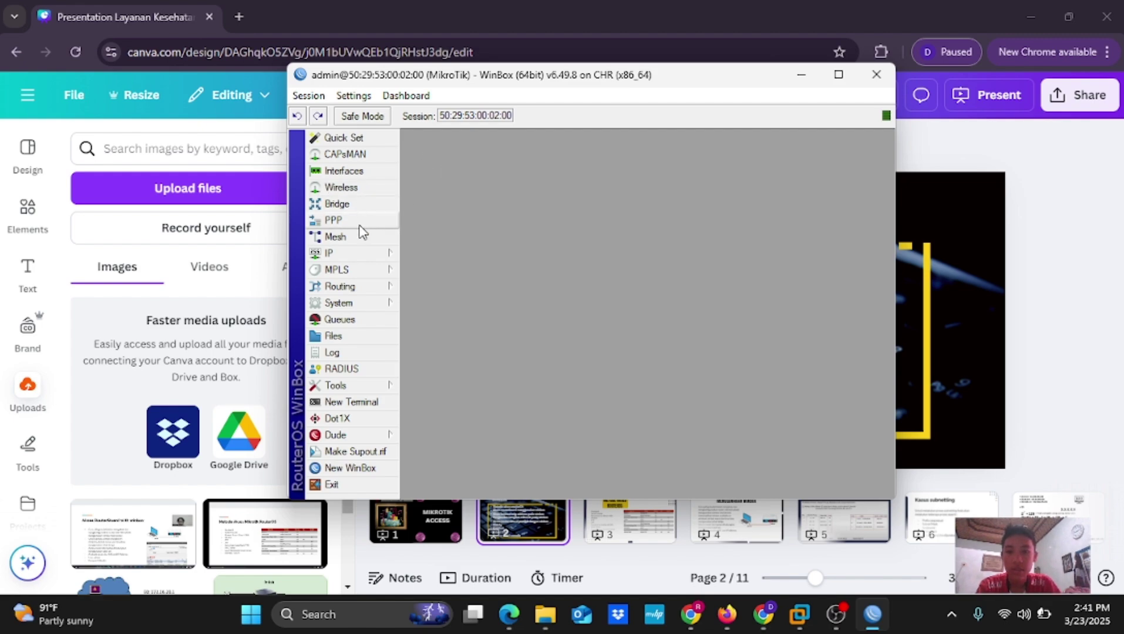
{"action": "left_click", "coordinate": [359, 304]}
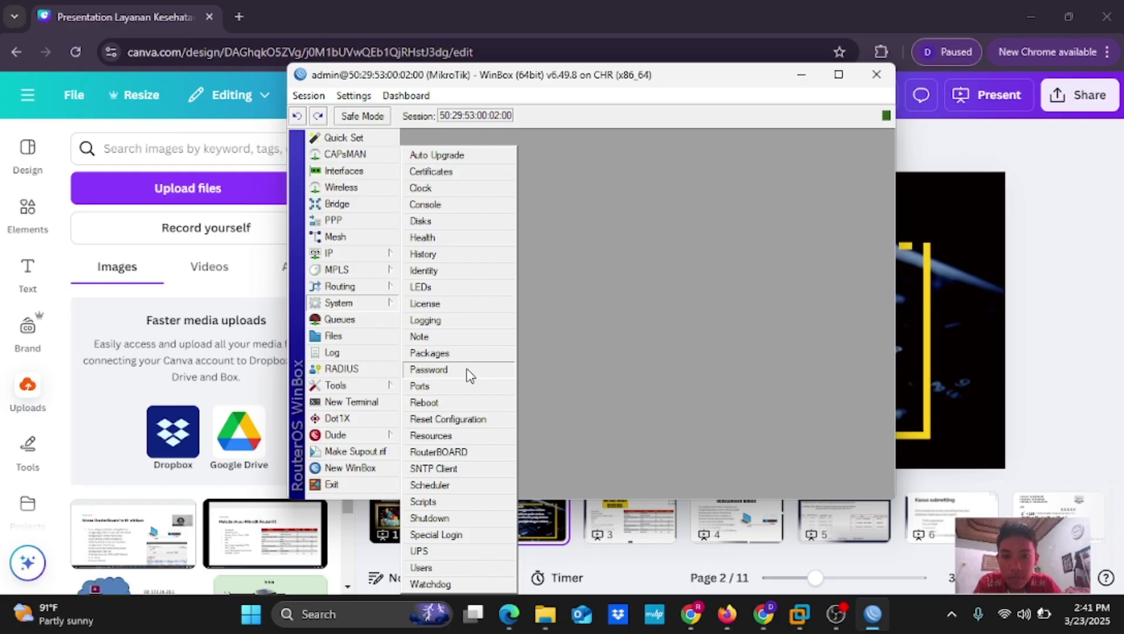
{"action": "left_click", "coordinate": [441, 276]}
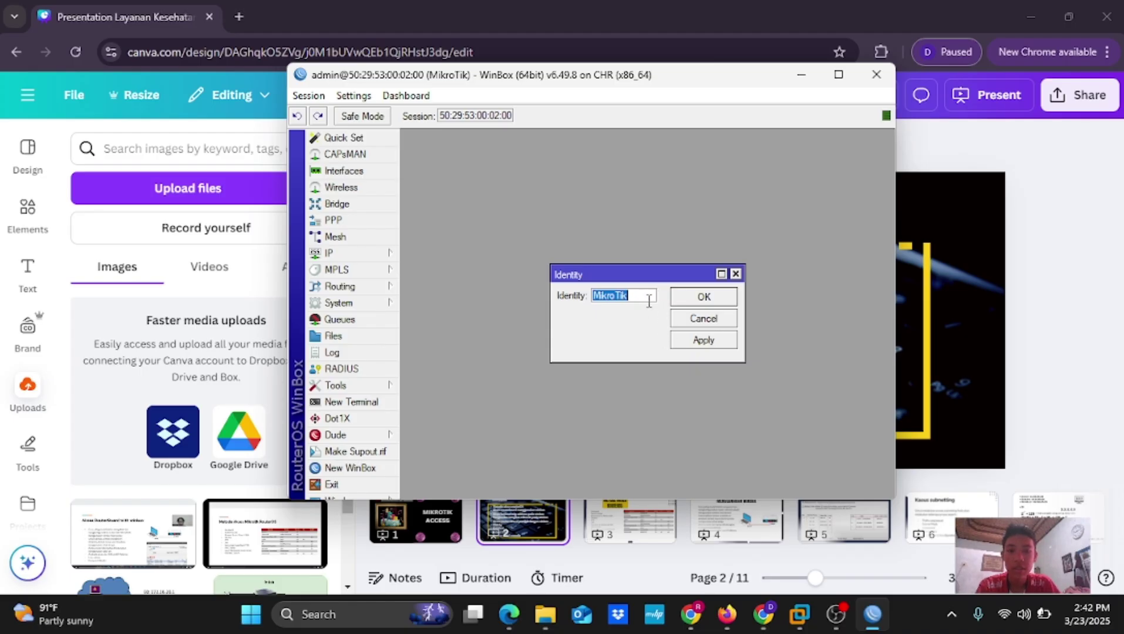
{"action": "left_click", "coordinate": [690, 342]}
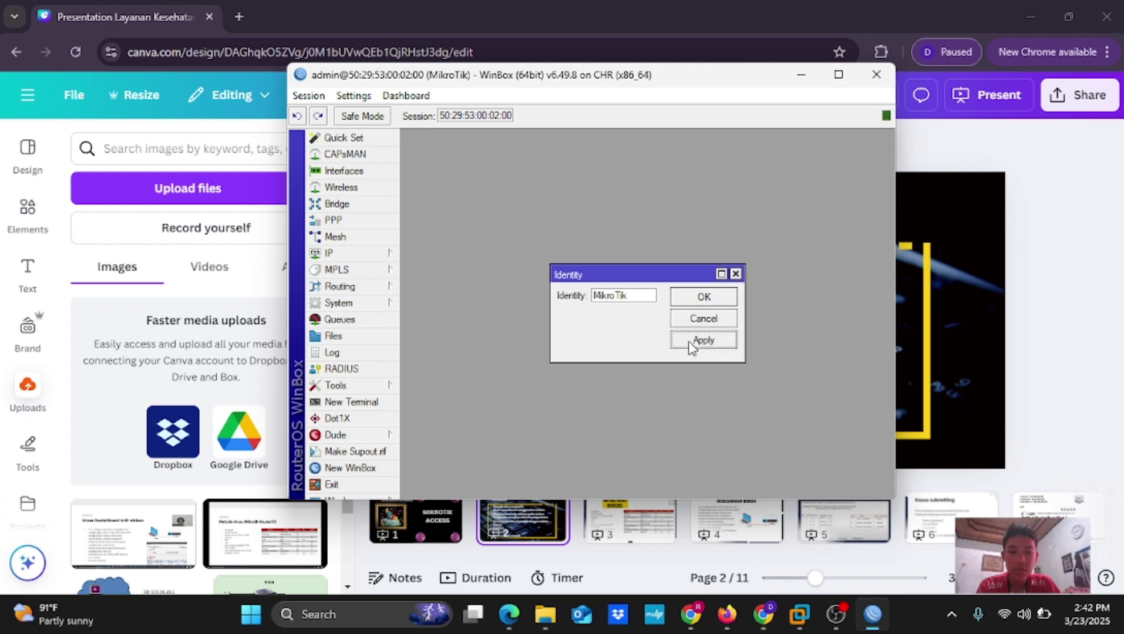
{"action": "left_click", "coordinate": [704, 298]}
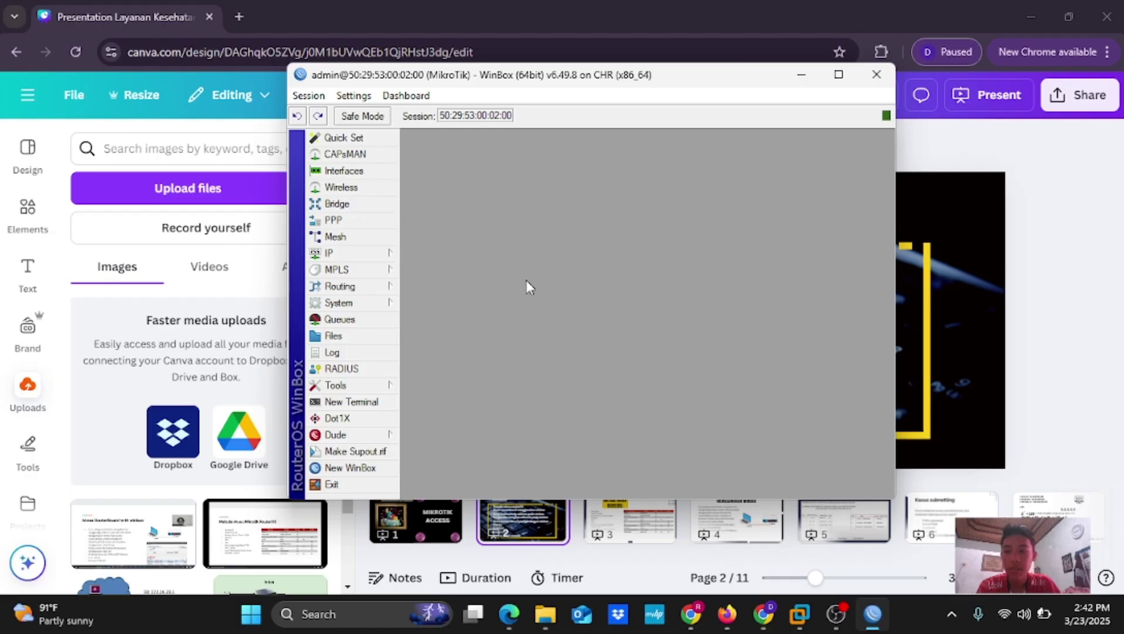
Open IP > Addresses and add a new address entry with the default 0.0.0.0 cleared
{"action": "left_click", "coordinate": [363, 253]}
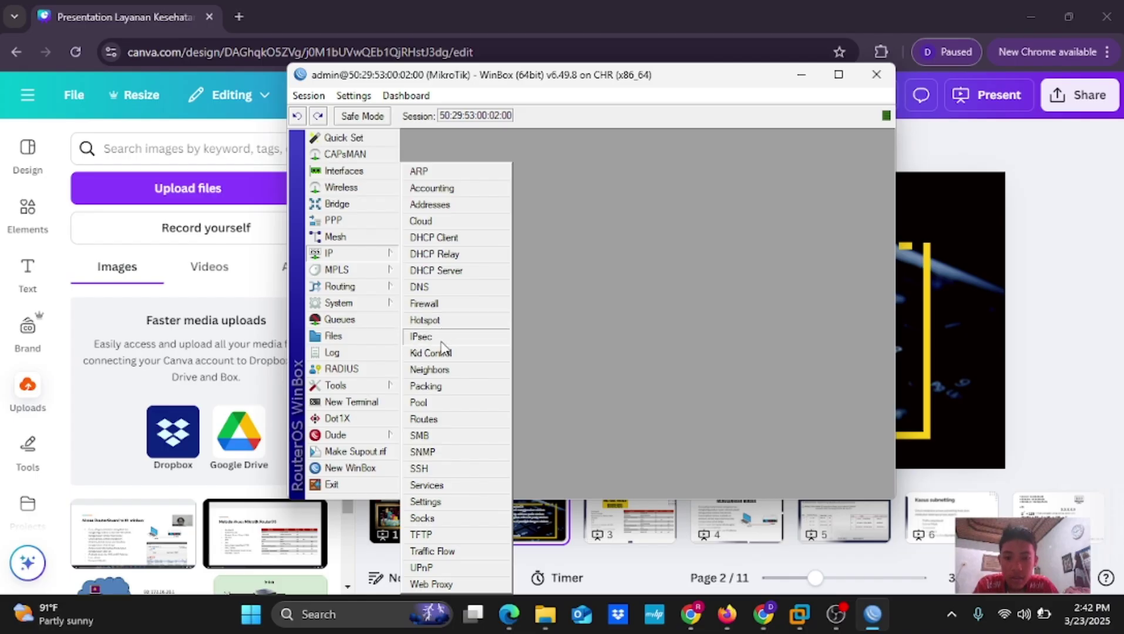
{"action": "left_click", "coordinate": [451, 203]}
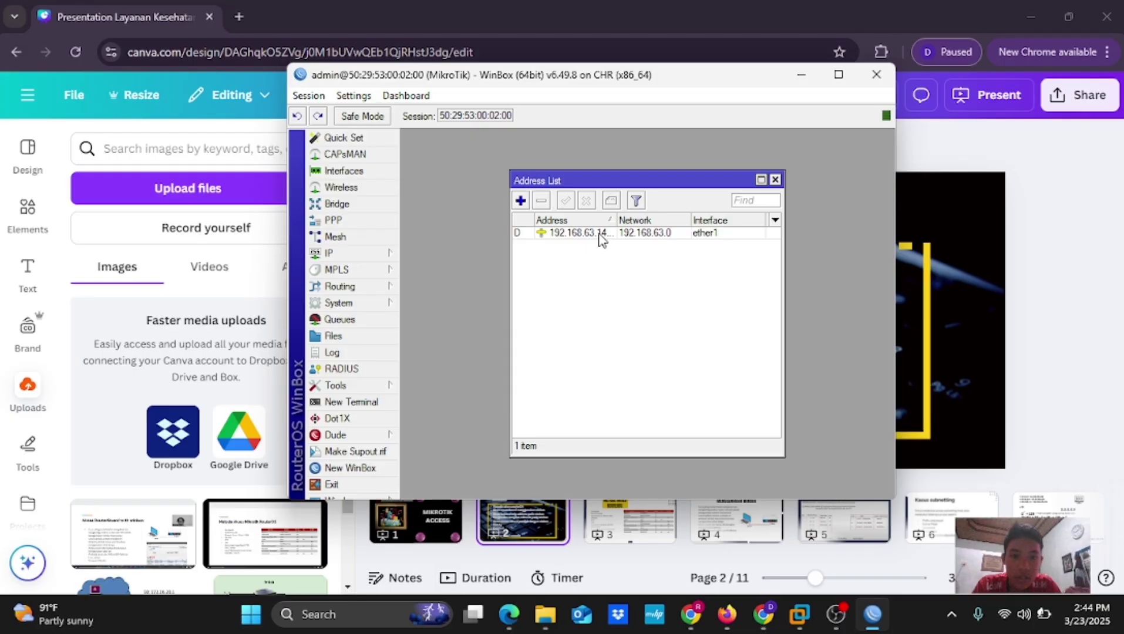
{"action": "mouse_move", "coordinate": [595, 243]}
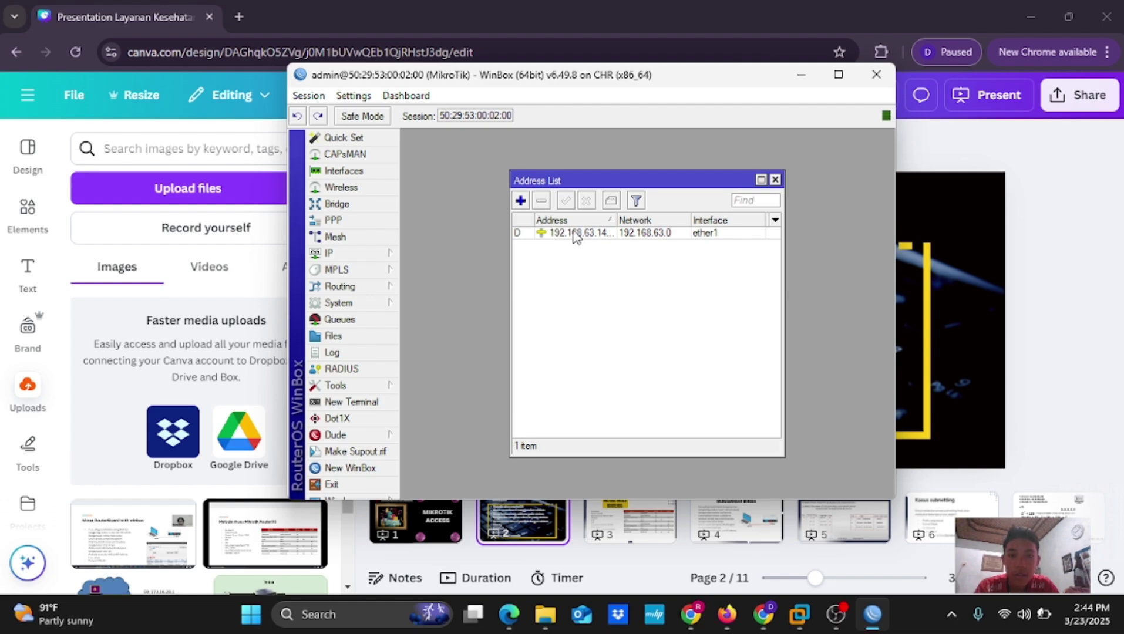
{"action": "left_click", "coordinate": [521, 202]}
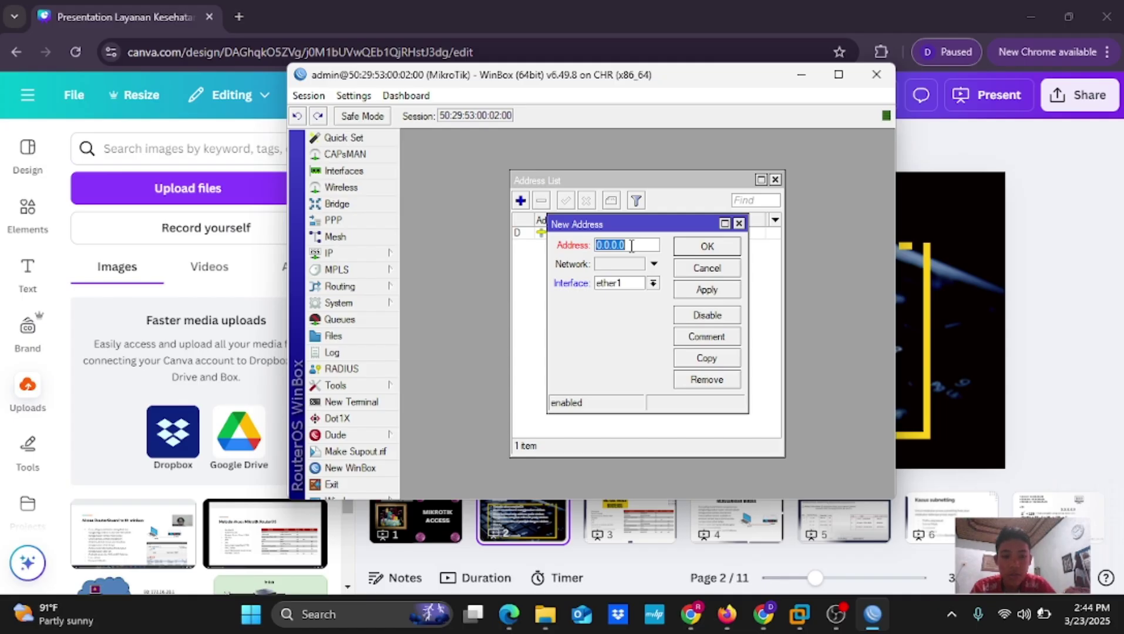
{"action": "key", "text": "BackSpace"}
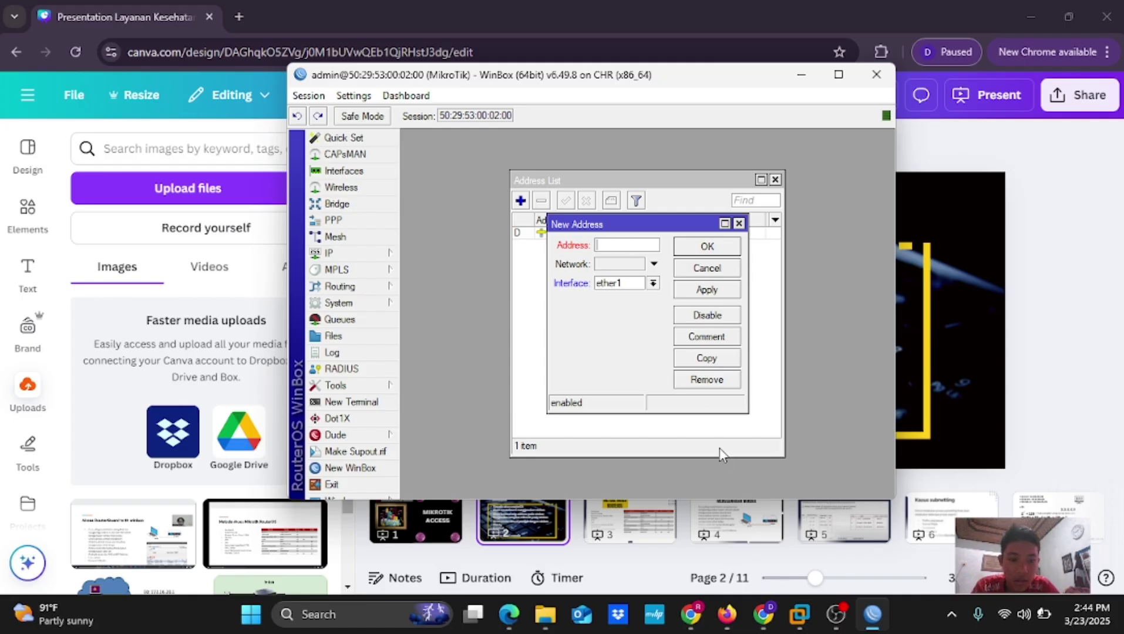
View the pnetoff VM console, release input, then show the PNETLab MikroTik terminal in the browser
{"action": "mouse_move", "coordinate": [800, 615]}
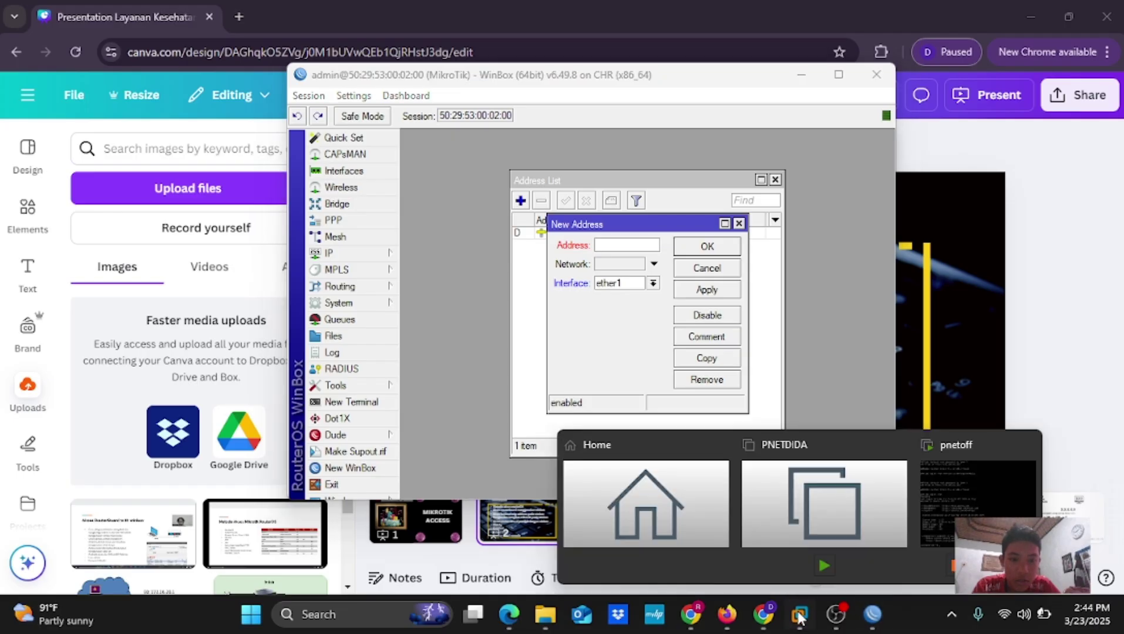
{"action": "left_click", "coordinate": [934, 566]}
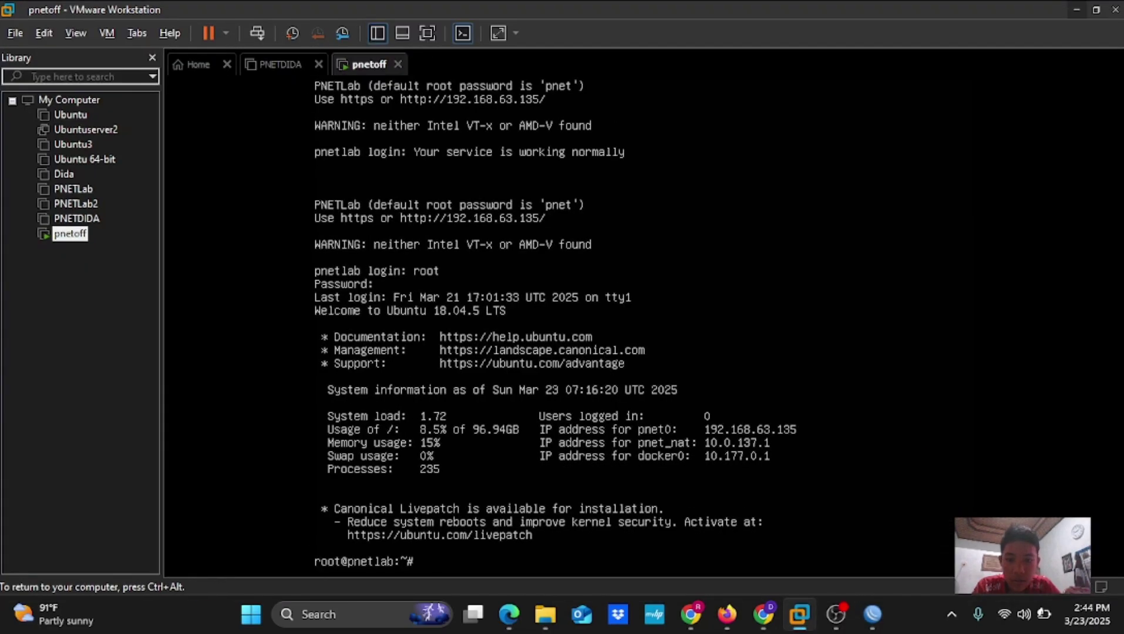
{"action": "key", "text": "ctrl+alt"}
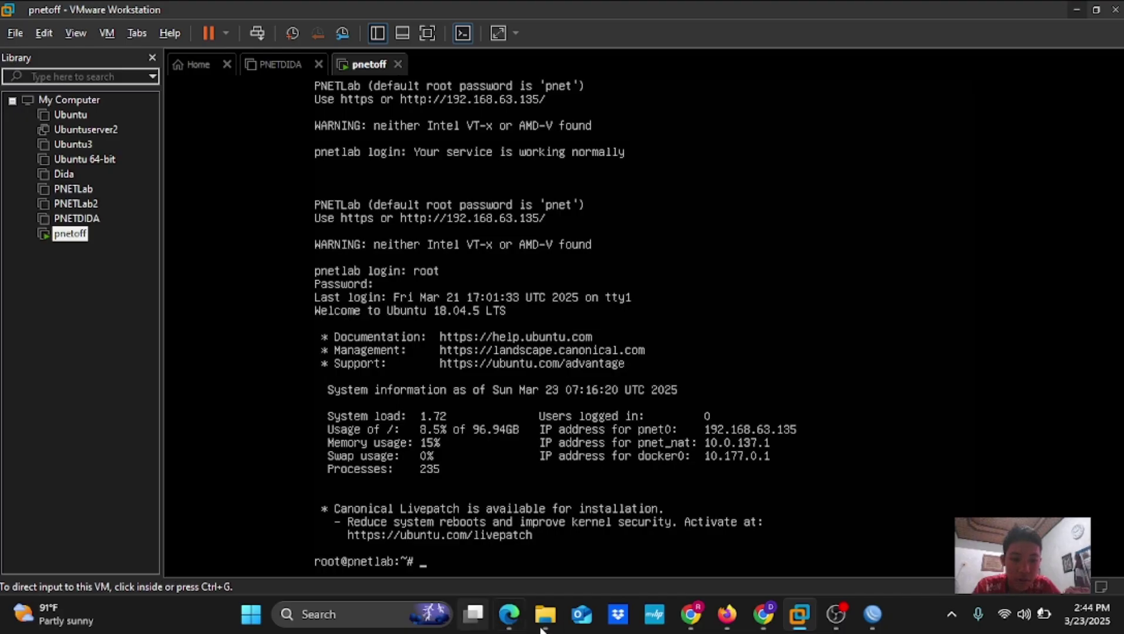
{"action": "left_click", "coordinate": [726, 619]}
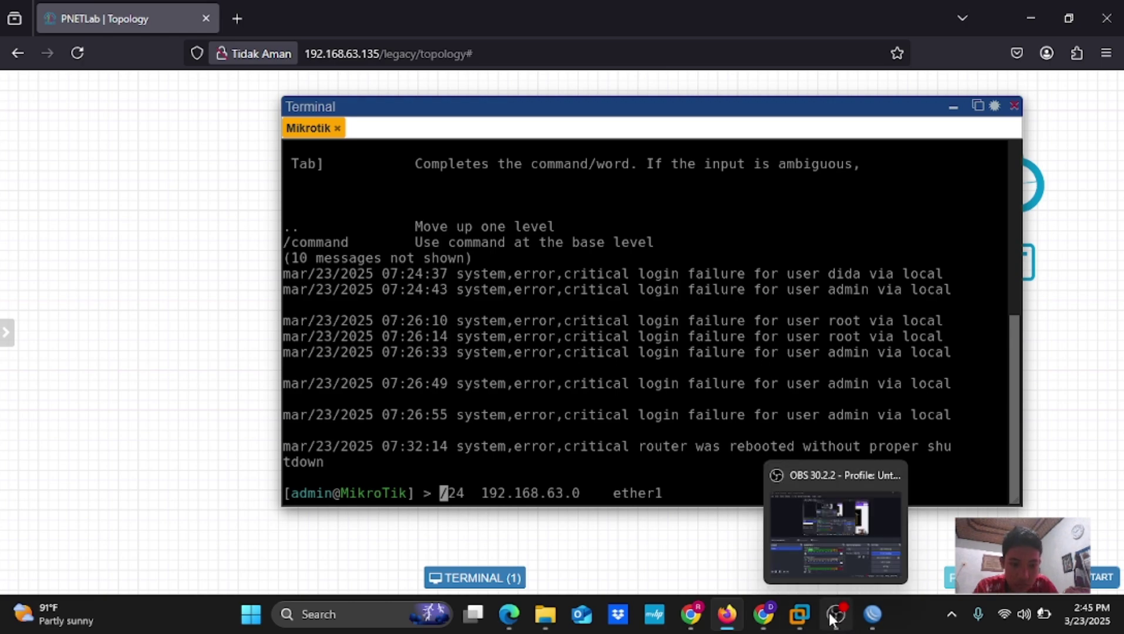
Enter address 192.168.63.0/24, leave Network unset, and assign it to interface ether2
{"action": "left_click", "coordinate": [865, 619]}
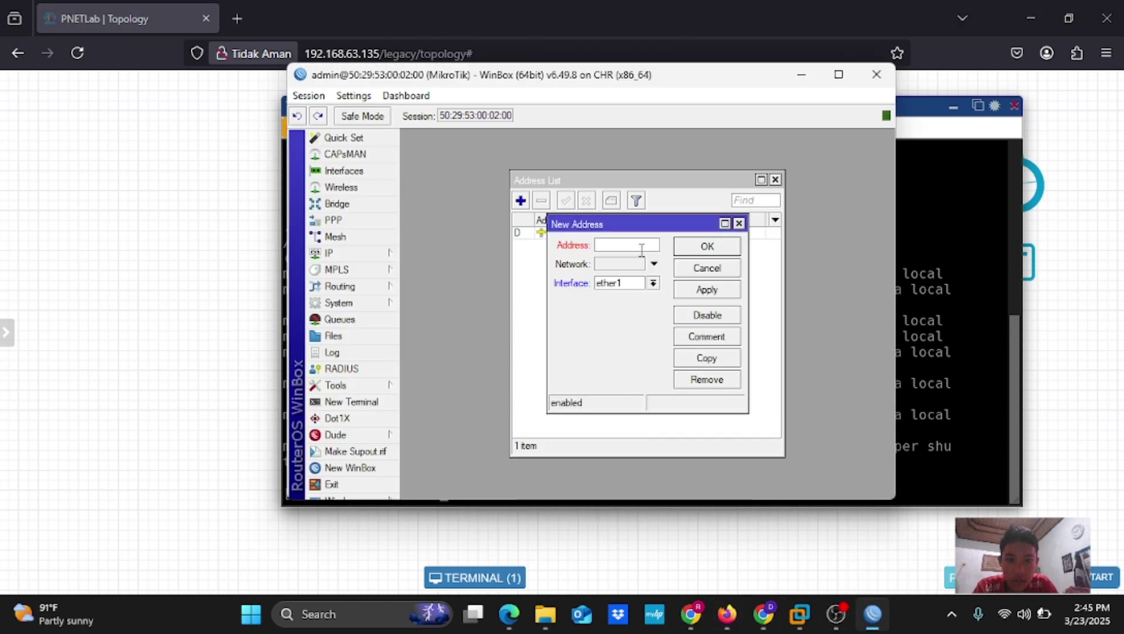
{"action": "type", "text": "1"}
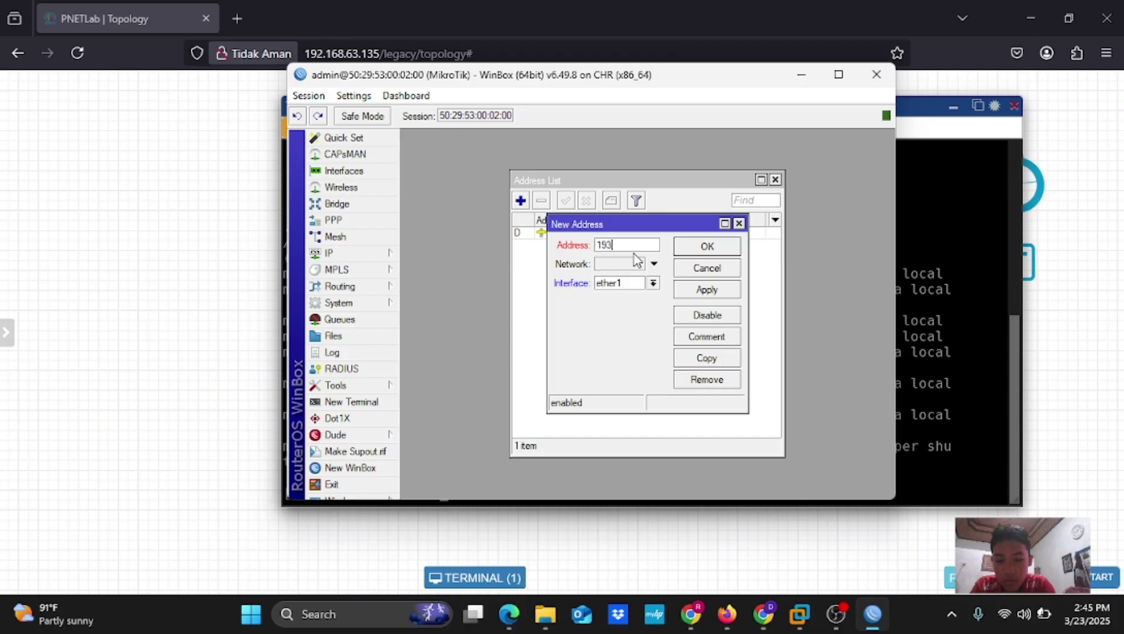
{"action": "type", "text": "92.1"}
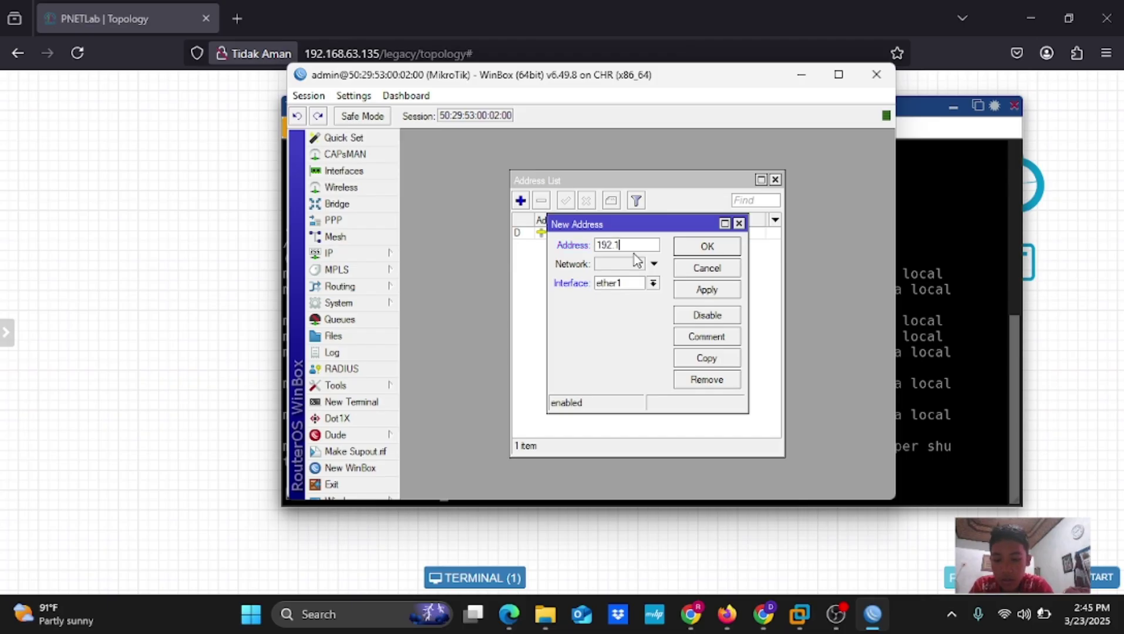
{"action": "type", "text": "68."}
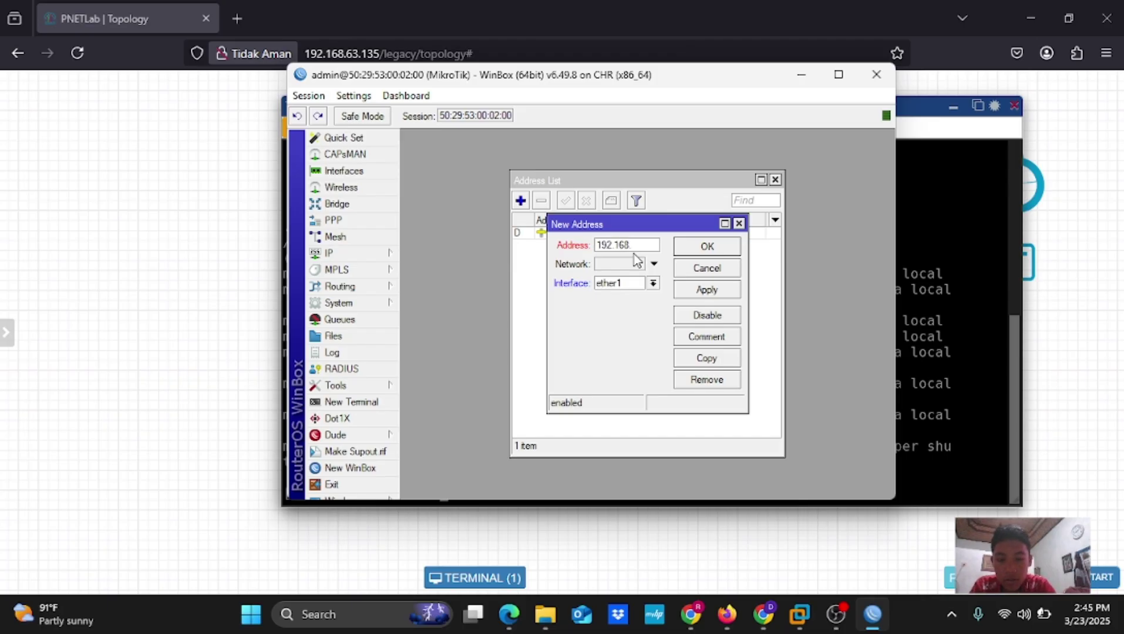
{"action": "type", "text": "63.0/24"}
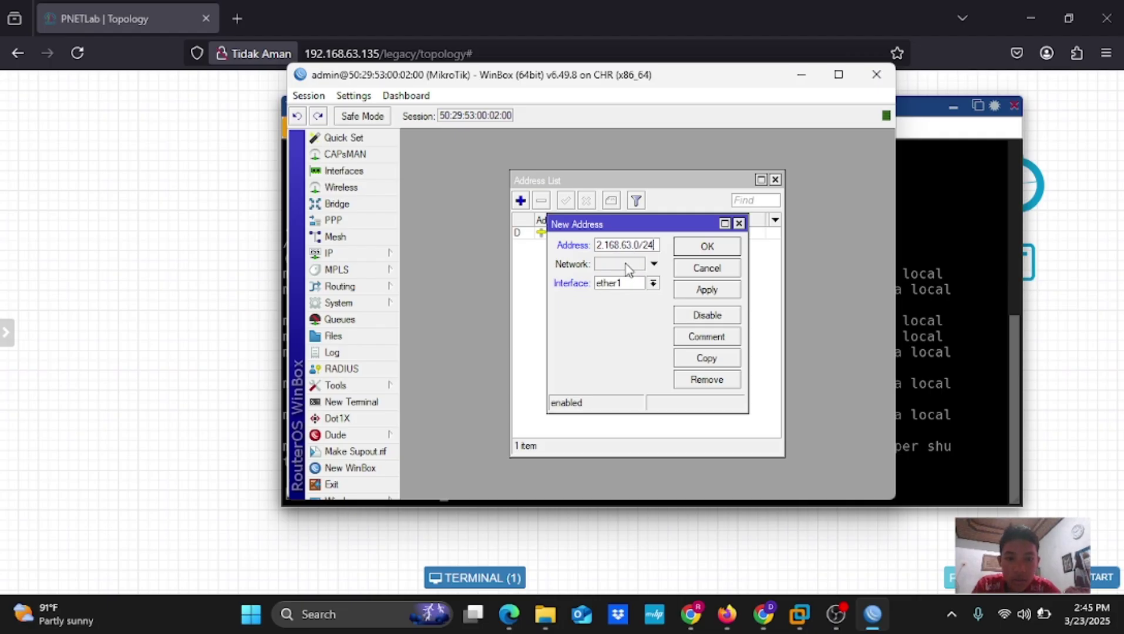
{"action": "left_click", "coordinate": [628, 264]}
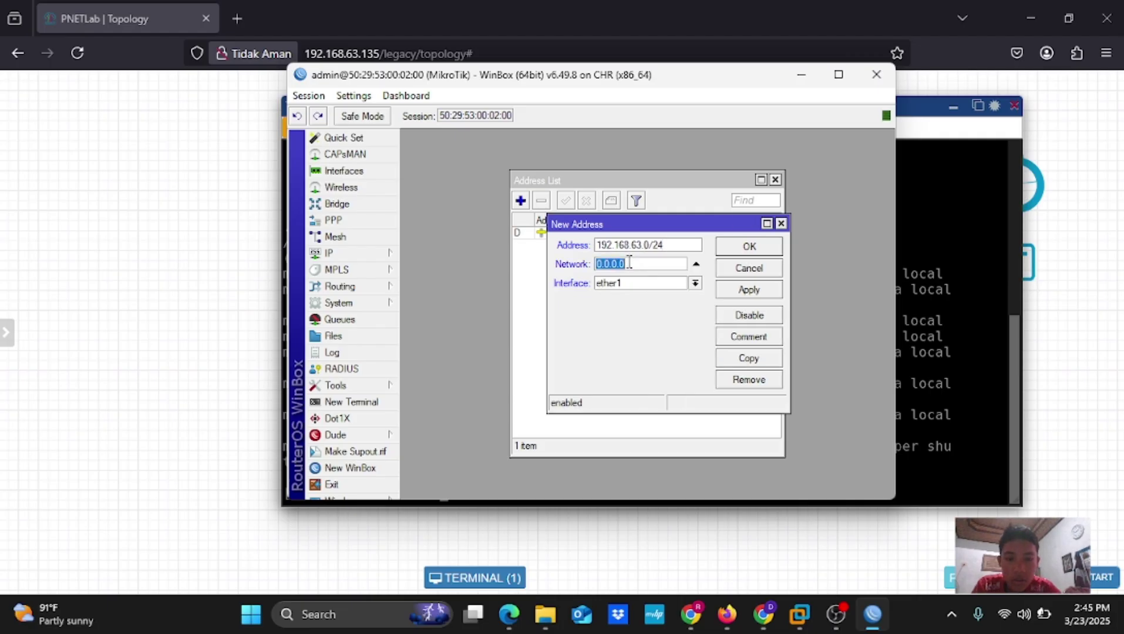
{"action": "left_click", "coordinate": [696, 267]}
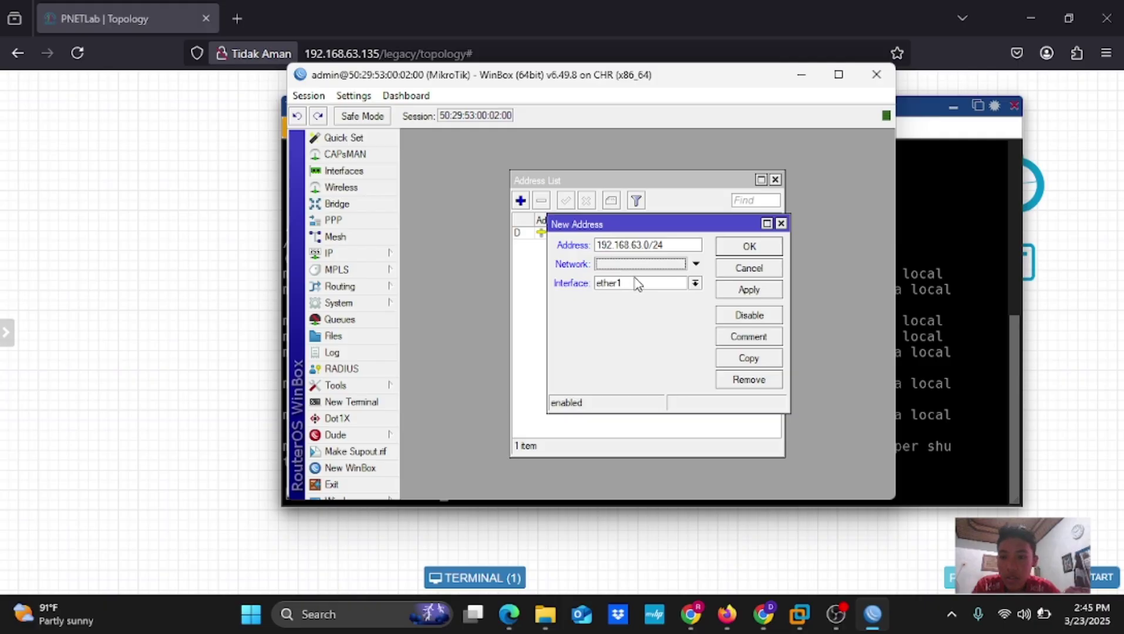
{"action": "left_click", "coordinate": [695, 284]}
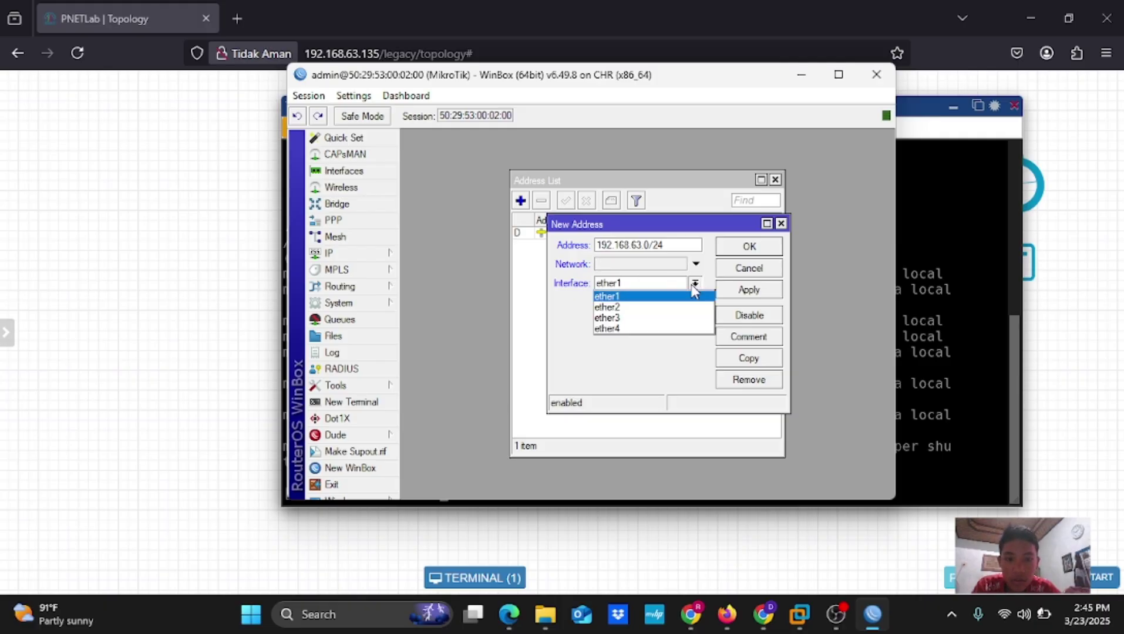
{"action": "left_click", "coordinate": [674, 309]}
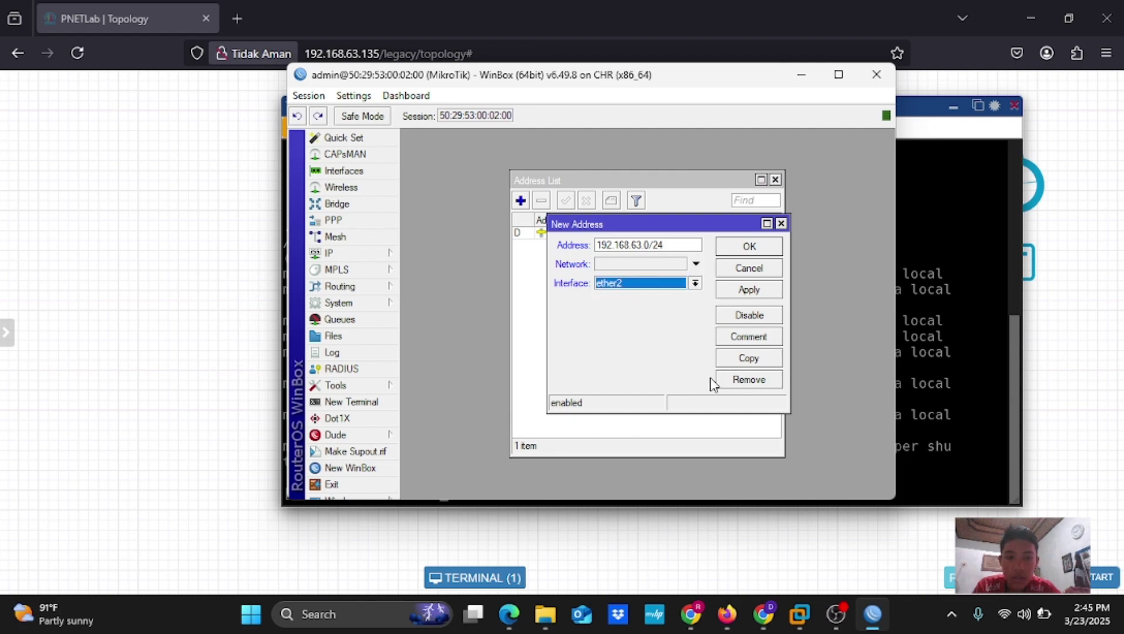
Apply and save the new address, then close the Address List window
{"action": "left_click", "coordinate": [762, 289]}
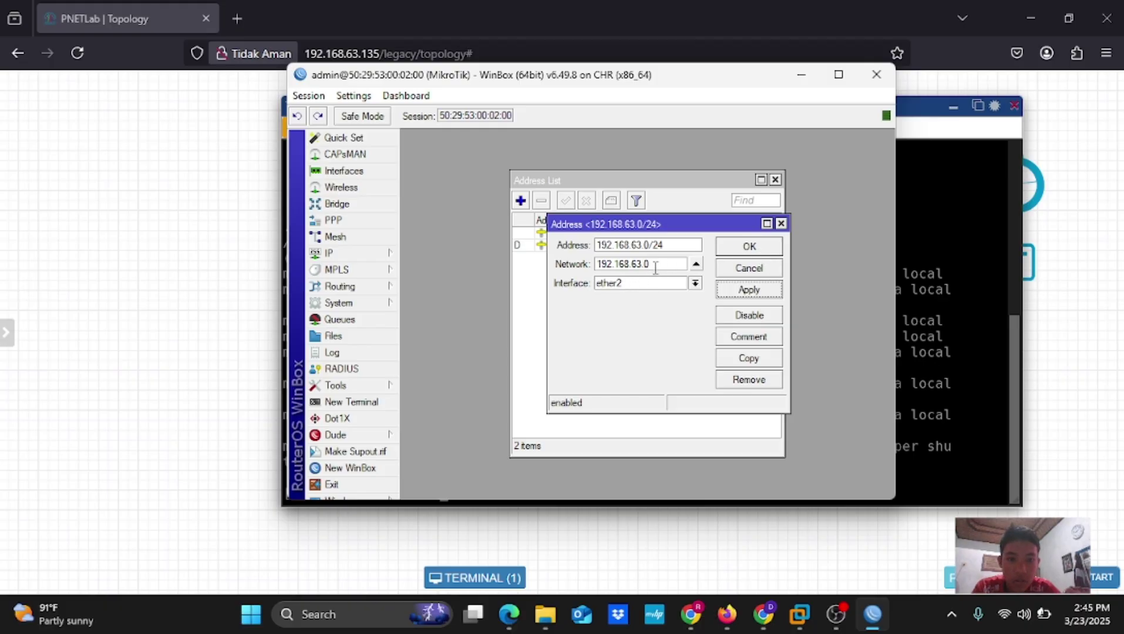
{"action": "left_click", "coordinate": [750, 247]}
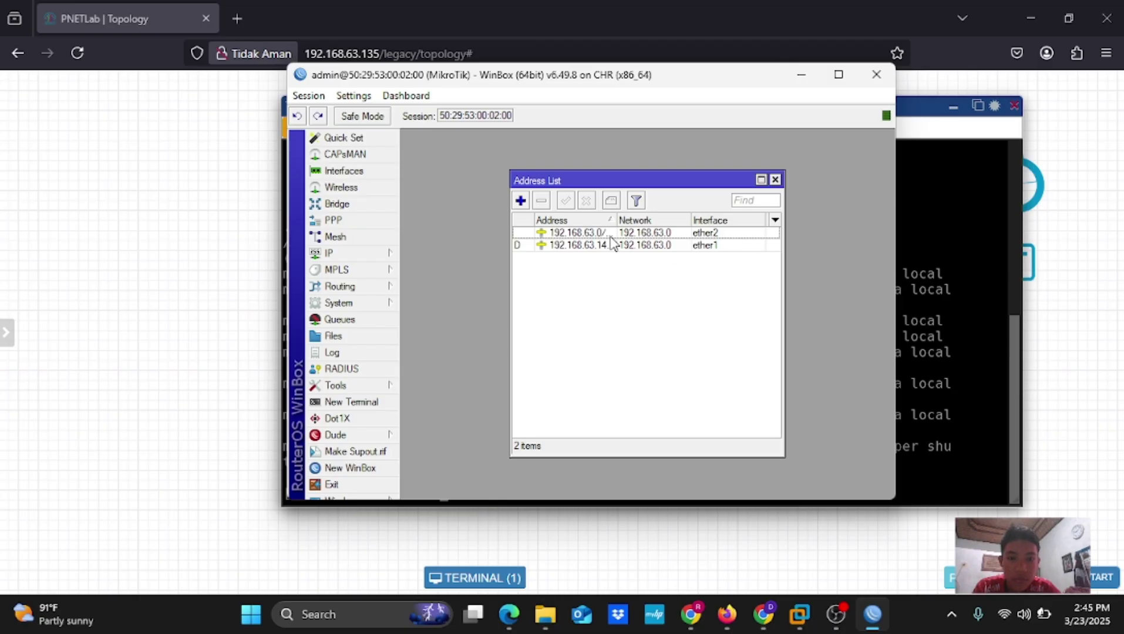
{"action": "left_click", "coordinate": [776, 180]}
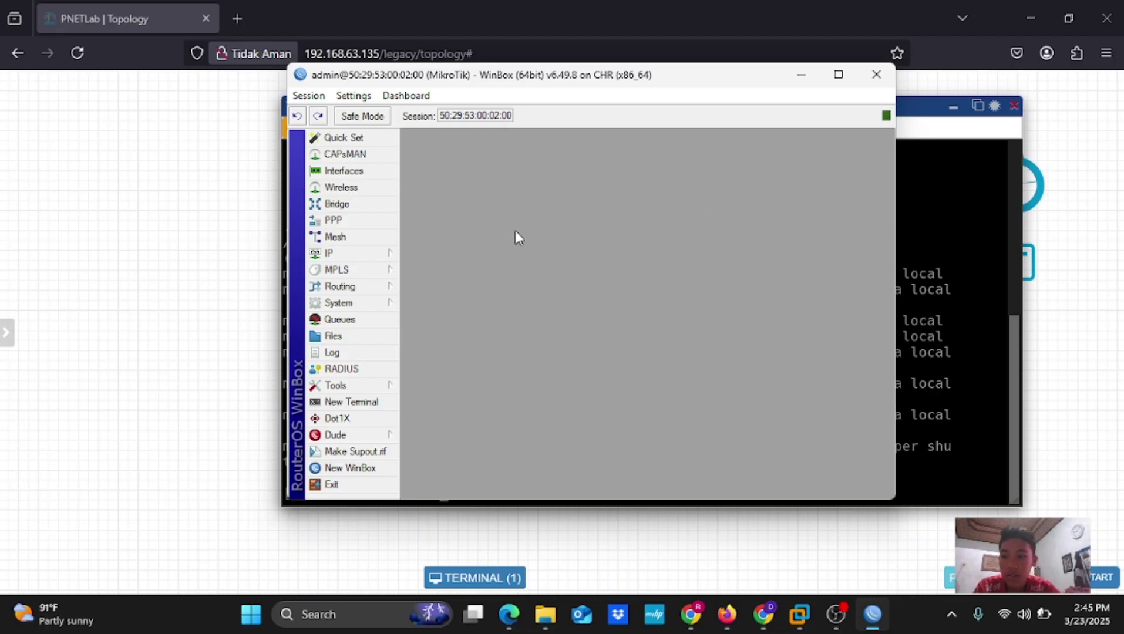
Check the Canva MATERI slide, then return to the WinBox router session
{"action": "left_click", "coordinate": [758, 629]}
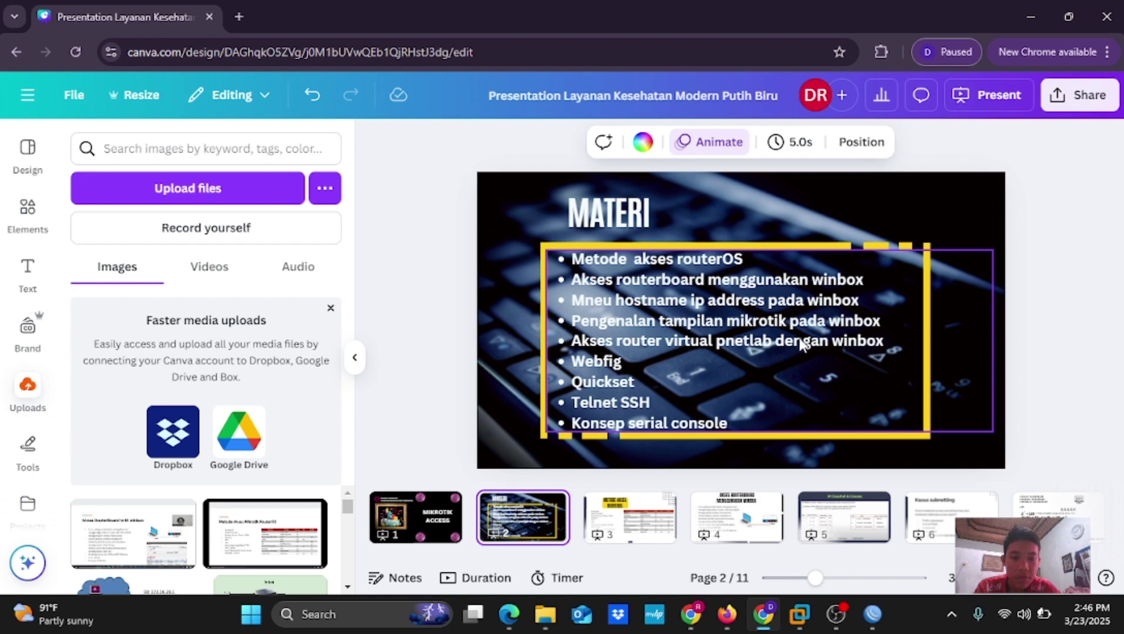
{"action": "left_click", "coordinate": [873, 615]}
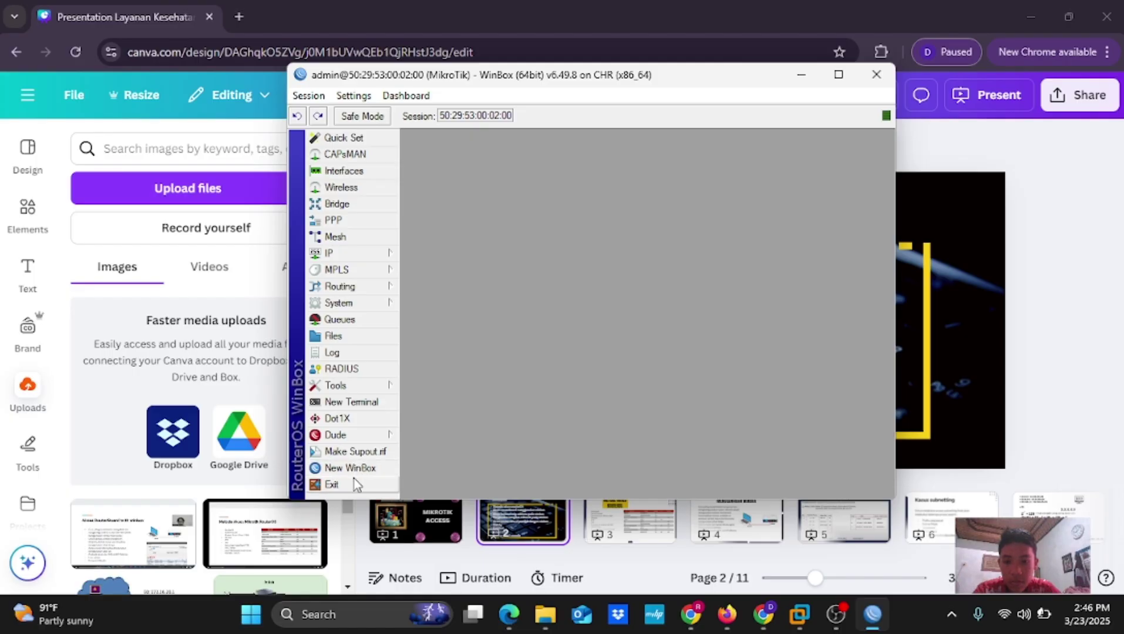
Exit WinBox, relaunch winbox64 from Downloads, and connect again to the MikroTik CHR router
{"action": "left_click", "coordinate": [354, 485]}
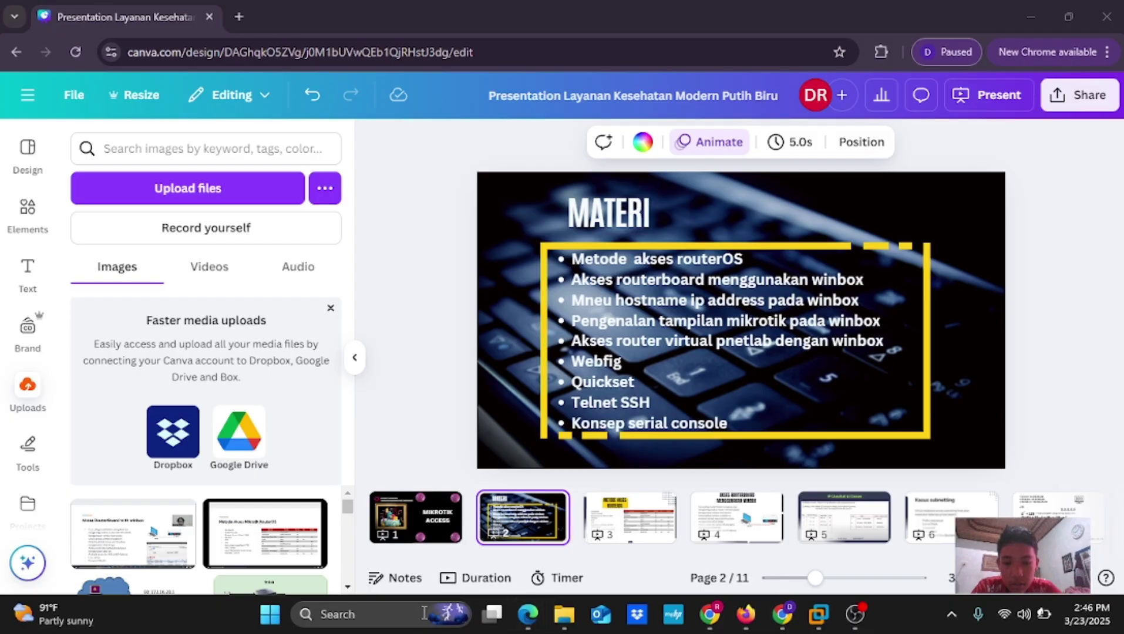
{"action": "left_click", "coordinate": [564, 615]}
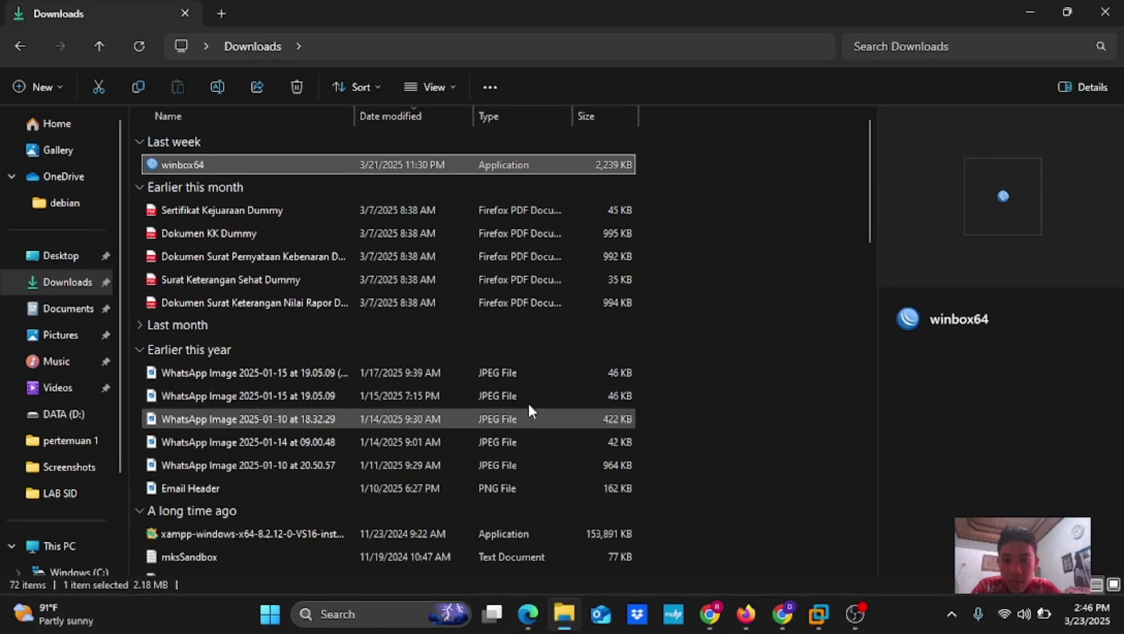
{"action": "double_click", "coordinate": [415, 160]}
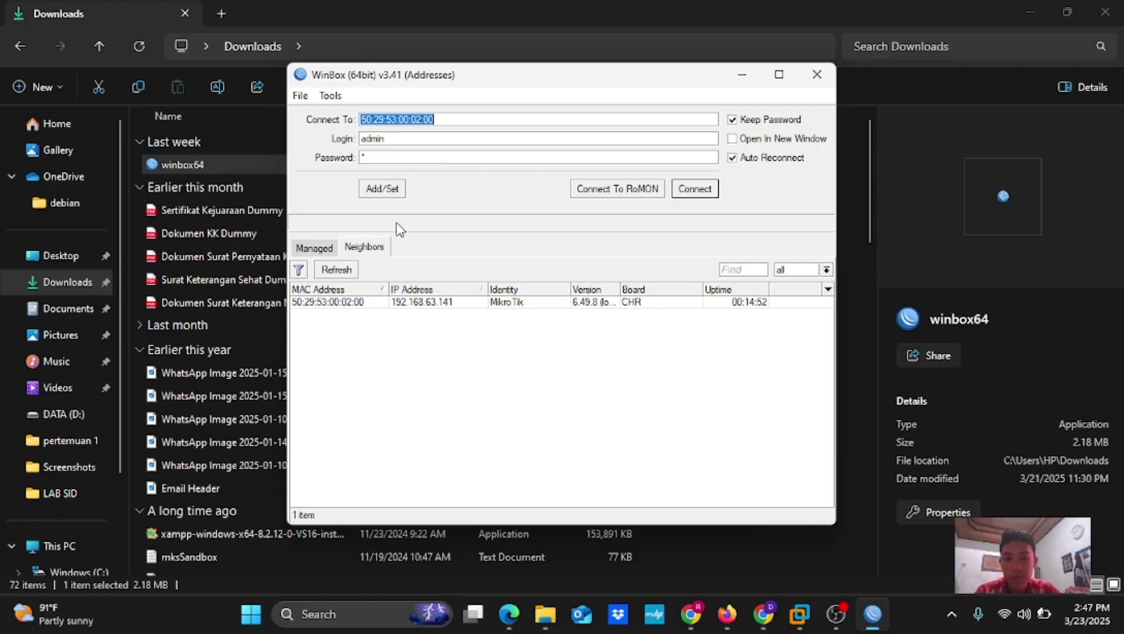
{"action": "left_click", "coordinate": [688, 193]}
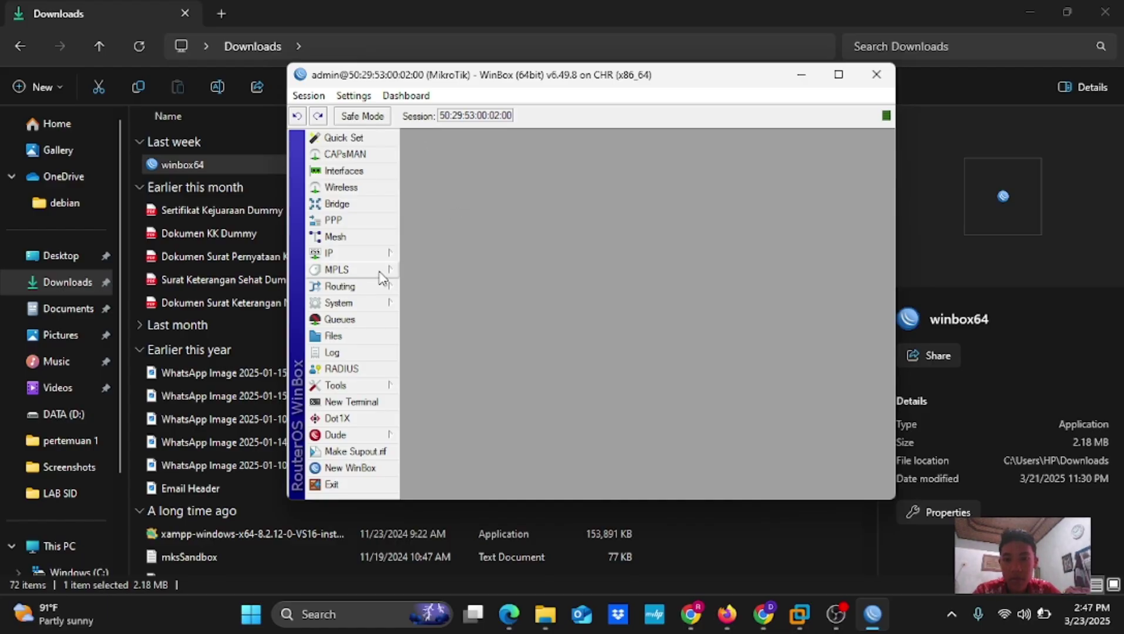
Choose New WinBox to bring up a second login window
{"action": "left_click", "coordinate": [359, 468]}
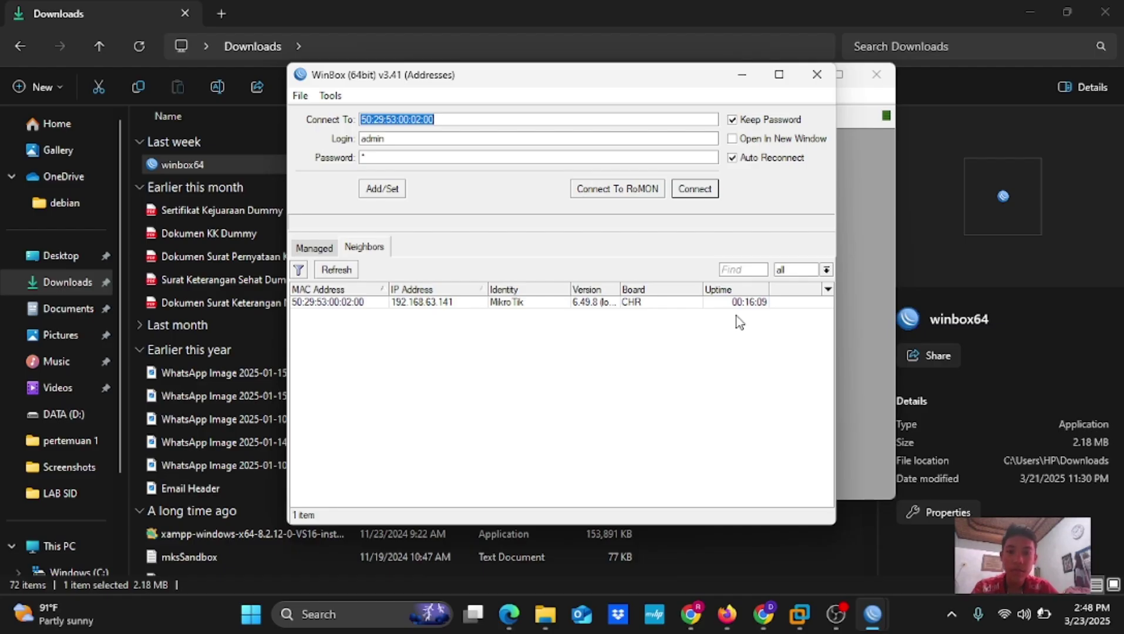
Connect to the CHR router at MAC 50:29:53:00:02:00 from the new login window
{"action": "left_click", "coordinate": [708, 194]}
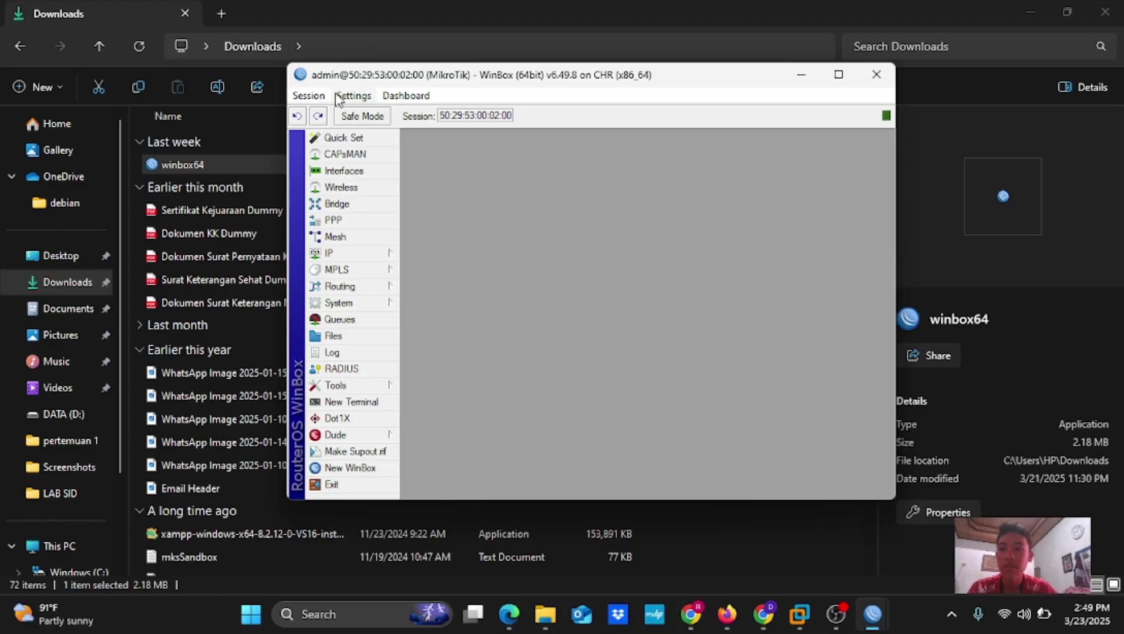
Open the Settings menu and move to the Dashboard submenu to view its readout options
{"action": "left_click", "coordinate": [365, 99]}
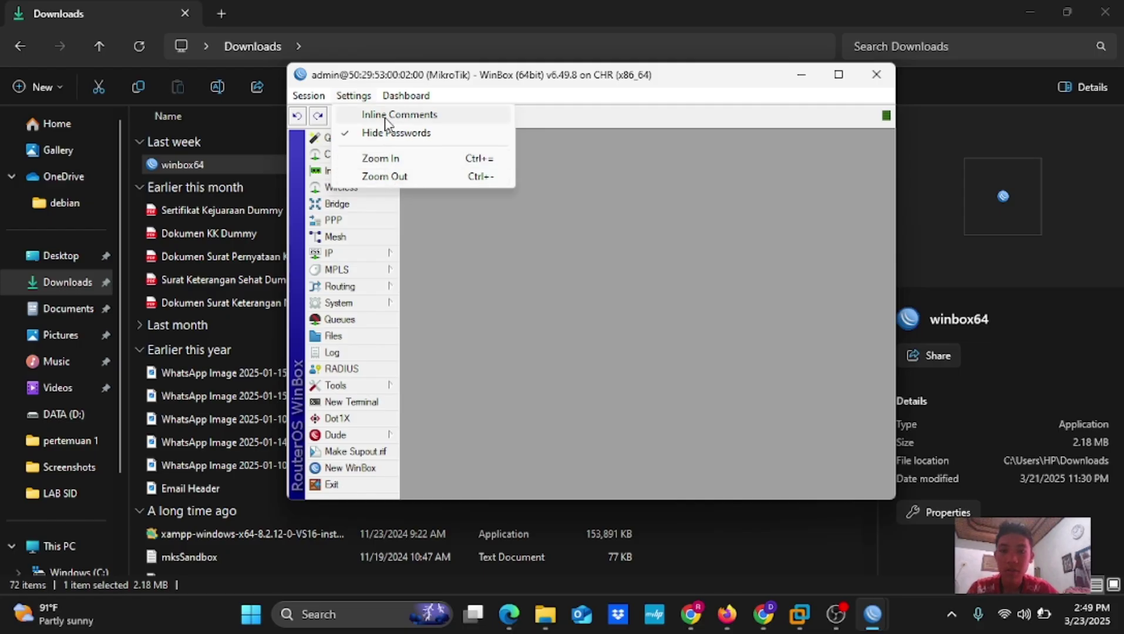
{"action": "mouse_move", "coordinate": [397, 102]}
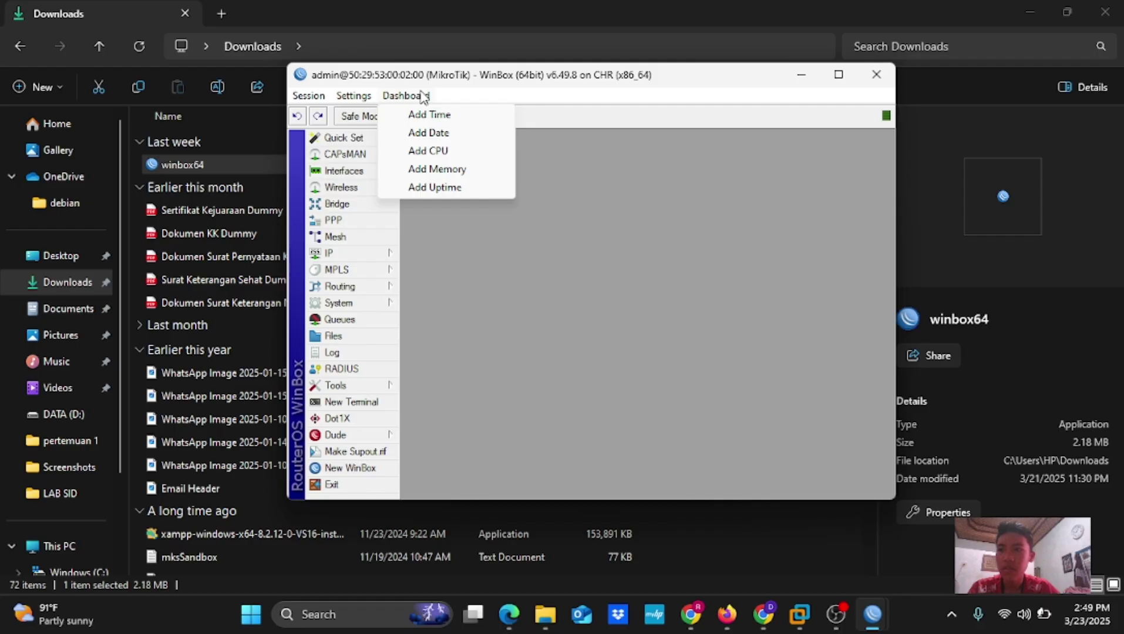
{"action": "mouse_move", "coordinate": [357, 96]}
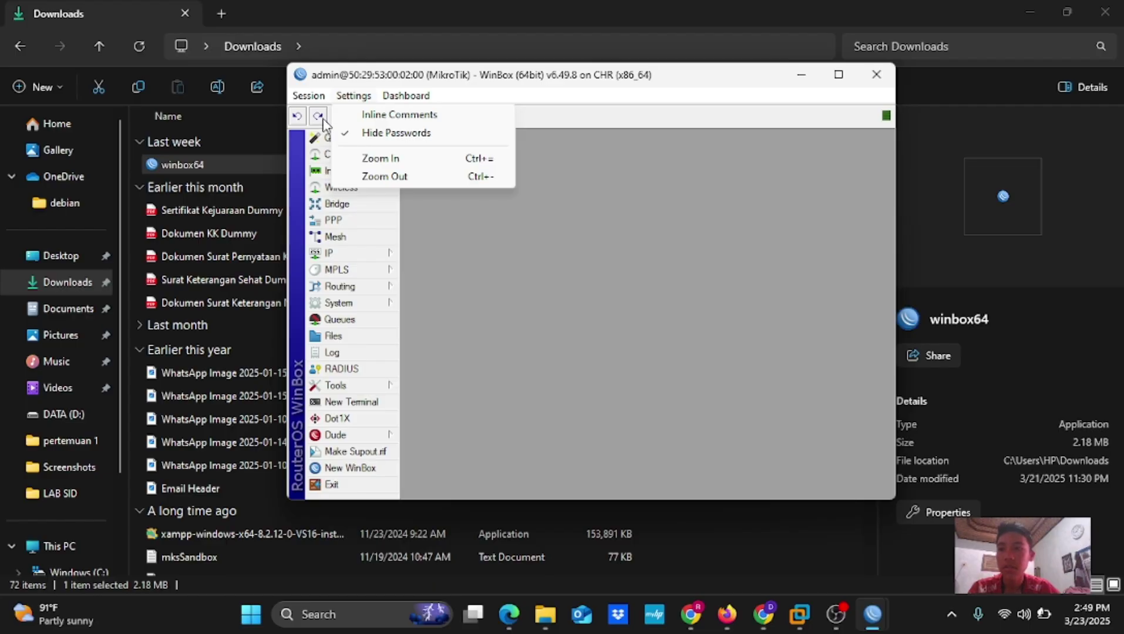
{"action": "mouse_move", "coordinate": [432, 96]}
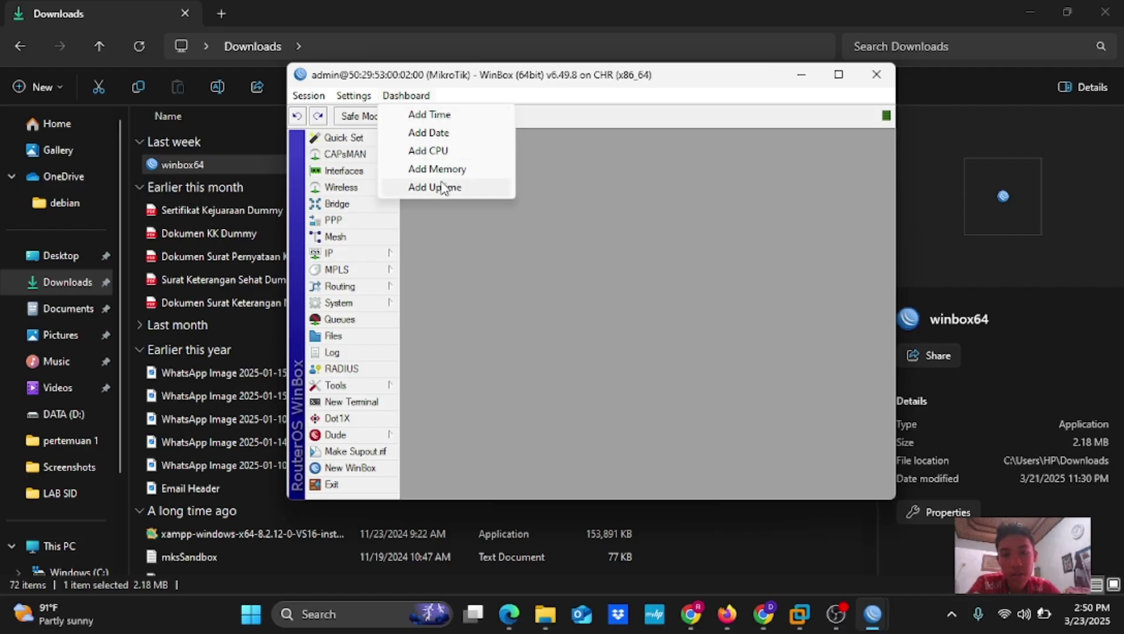
Add Time, Date, CPU, Memory and Uptime readouts to the WinBox dashboard
{"action": "left_click", "coordinate": [439, 117]}
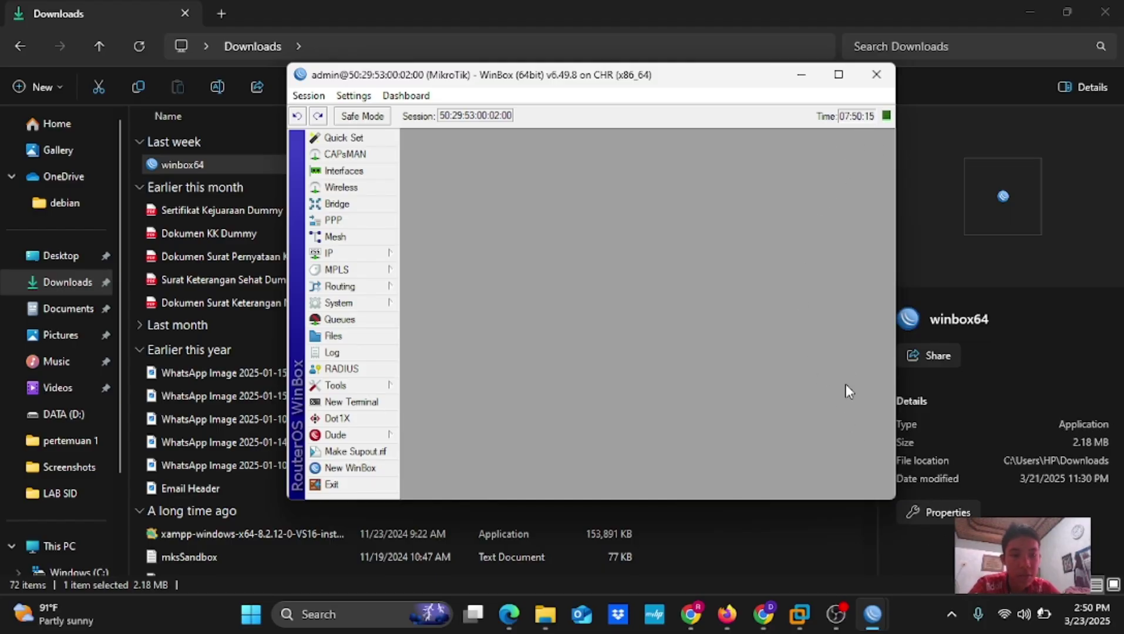
{"action": "left_click", "coordinate": [413, 99]}
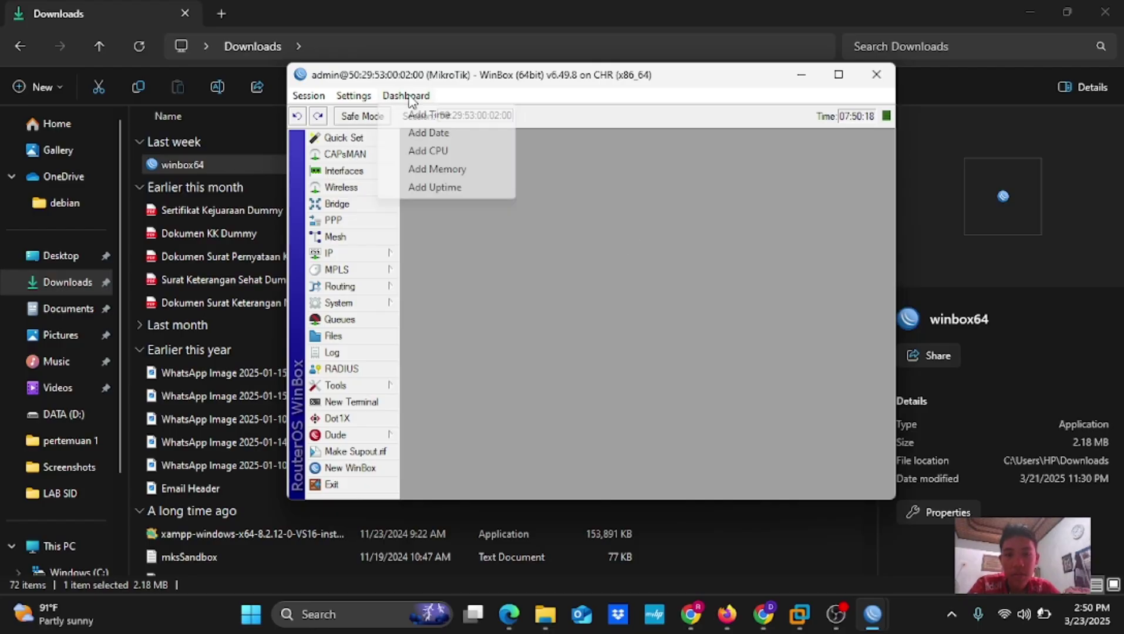
{"action": "left_click", "coordinate": [437, 135]}
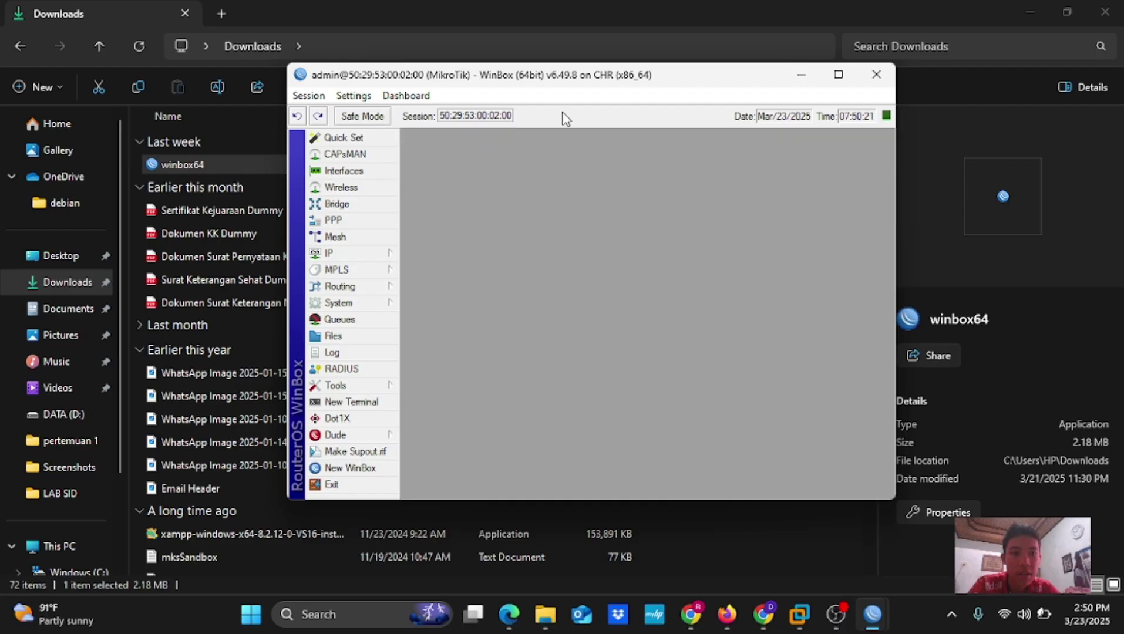
{"action": "left_click", "coordinate": [413, 96]}
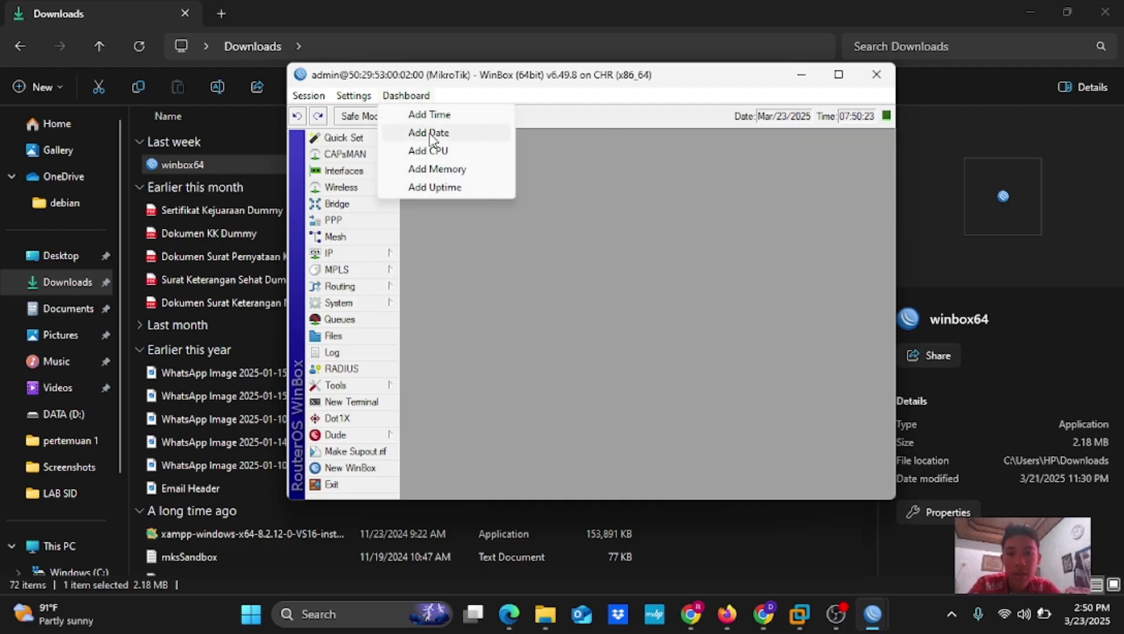
{"action": "left_click", "coordinate": [440, 151]}
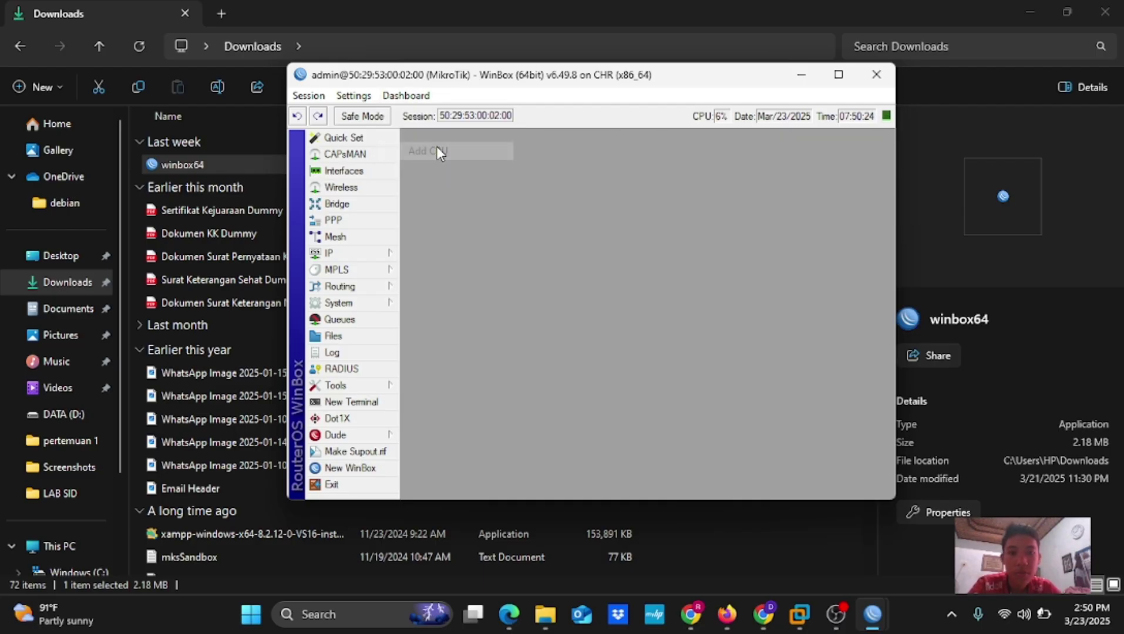
{"action": "left_click", "coordinate": [414, 95]}
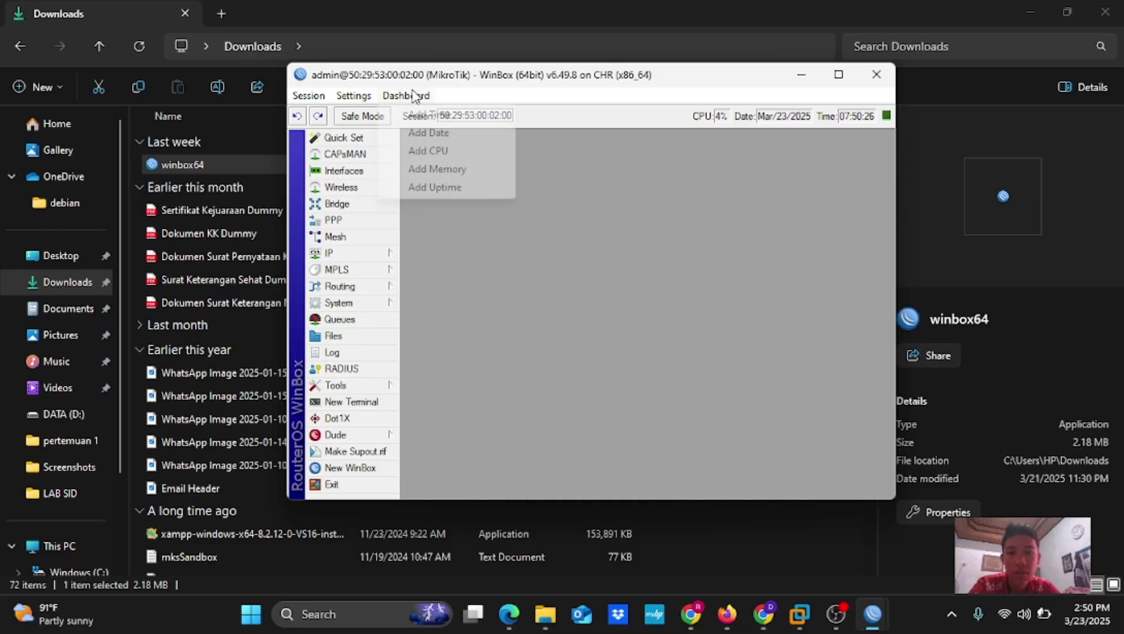
{"action": "left_click", "coordinate": [457, 174]}
{"action": "left_click", "coordinate": [429, 96]}
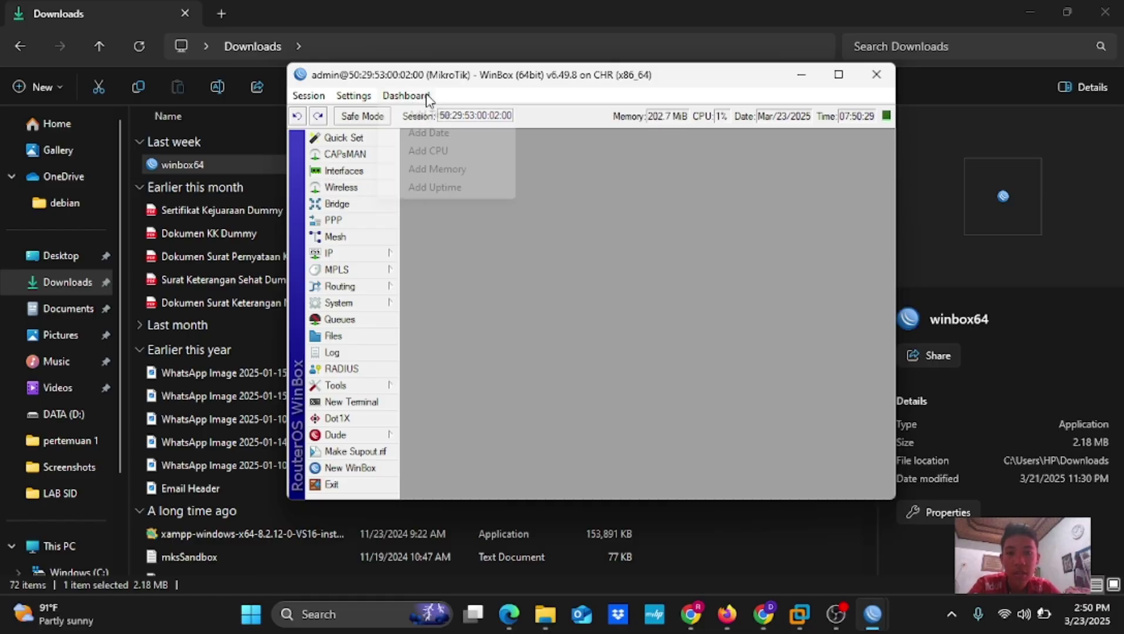
{"action": "left_click", "coordinate": [445, 186]}
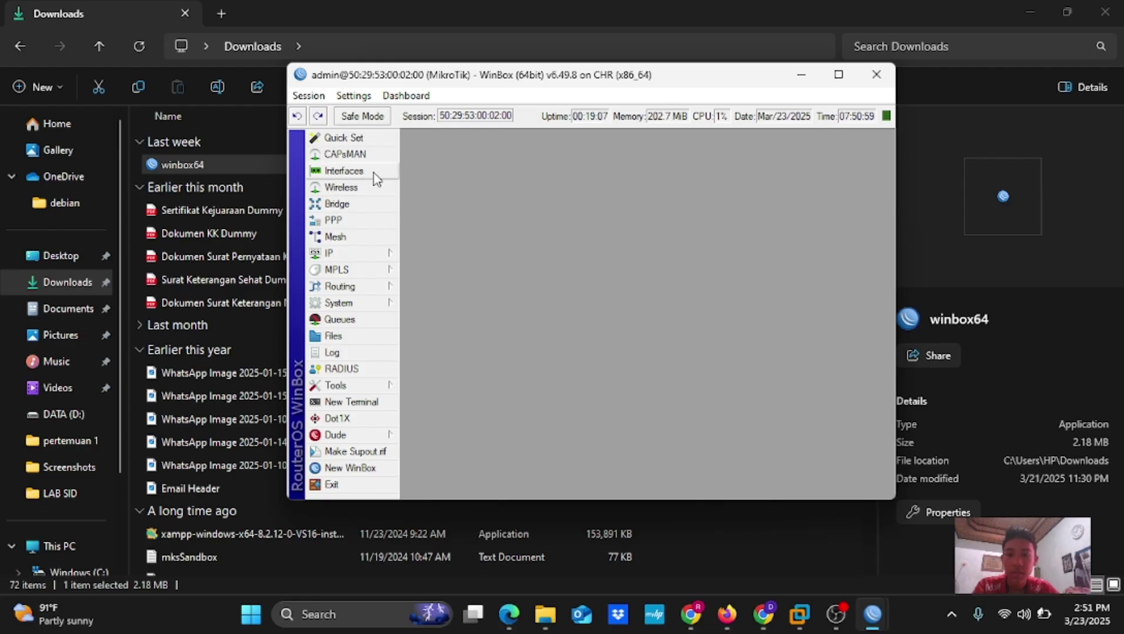
Open the CAPsMAN, Interfaces, Wireless Tables and Bridge windows, then the empty Mesh window
{"action": "left_click", "coordinate": [363, 141]}
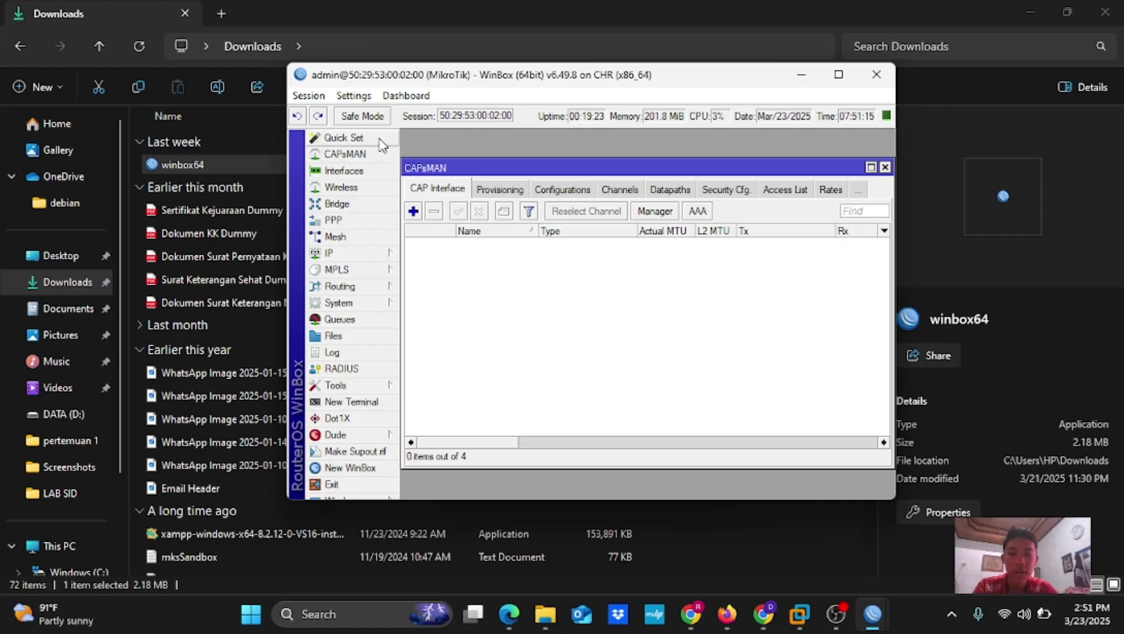
{"action": "left_click", "coordinate": [367, 171]}
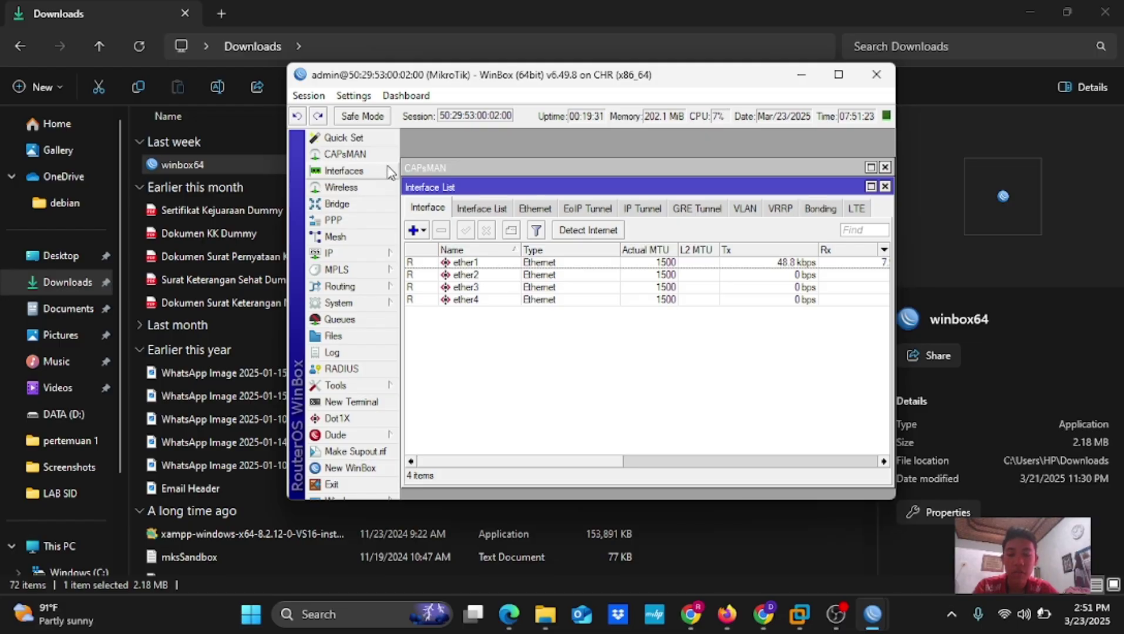
{"action": "left_click", "coordinate": [367, 190]}
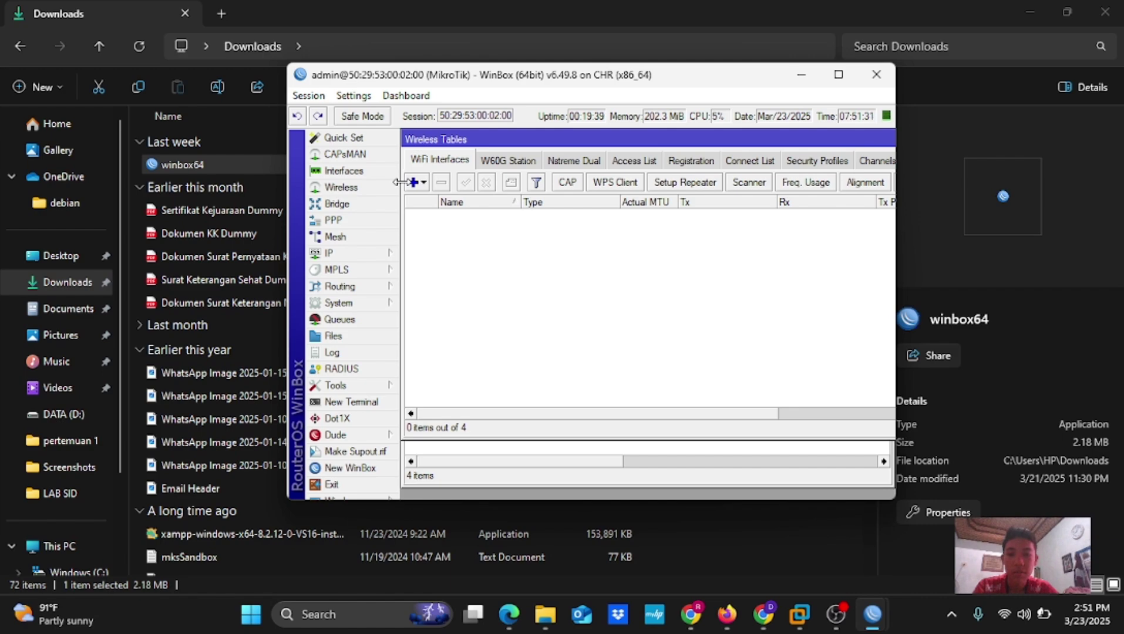
{"action": "left_click", "coordinate": [365, 207]}
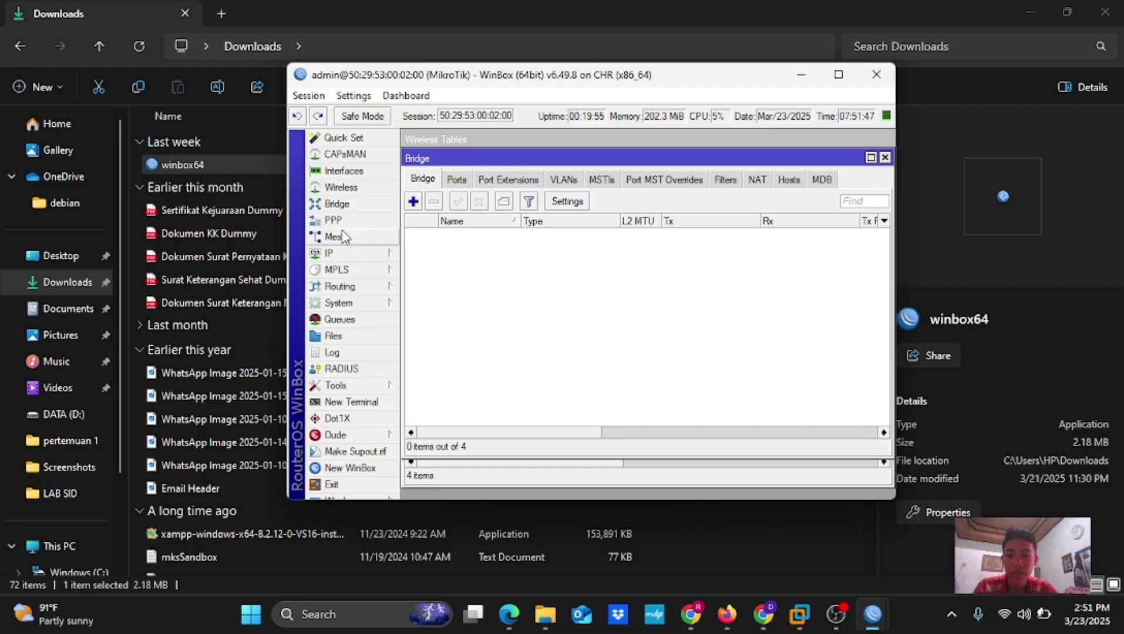
{"action": "left_click", "coordinate": [333, 237]}
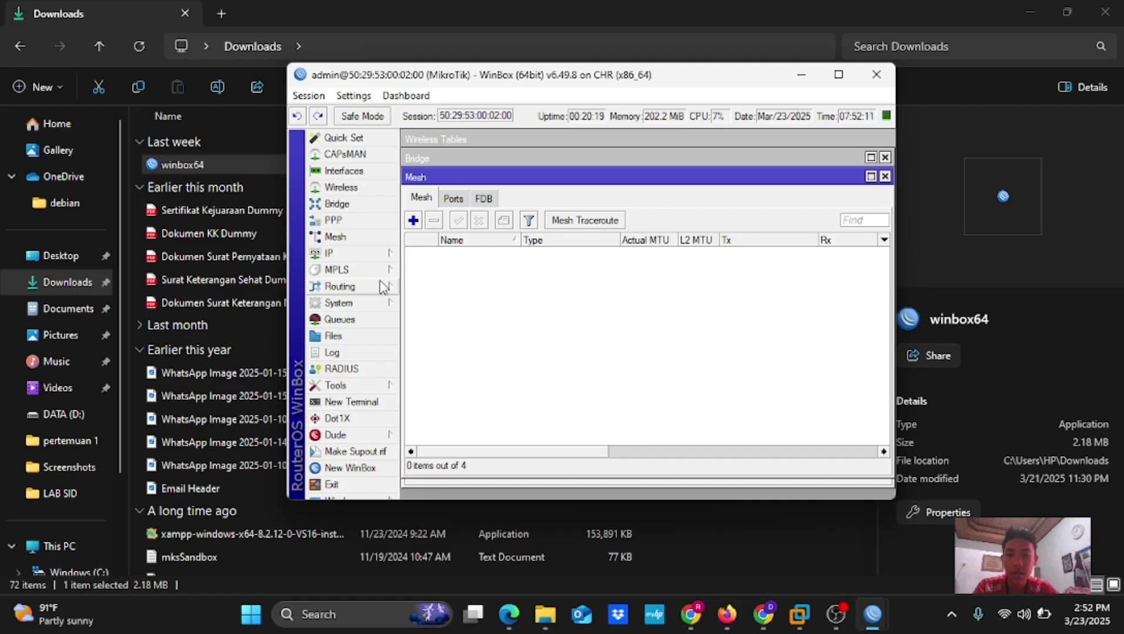
Browse the Routing, System and MPLS menus, then open the empty Queue List window
{"action": "left_click", "coordinate": [382, 286]}
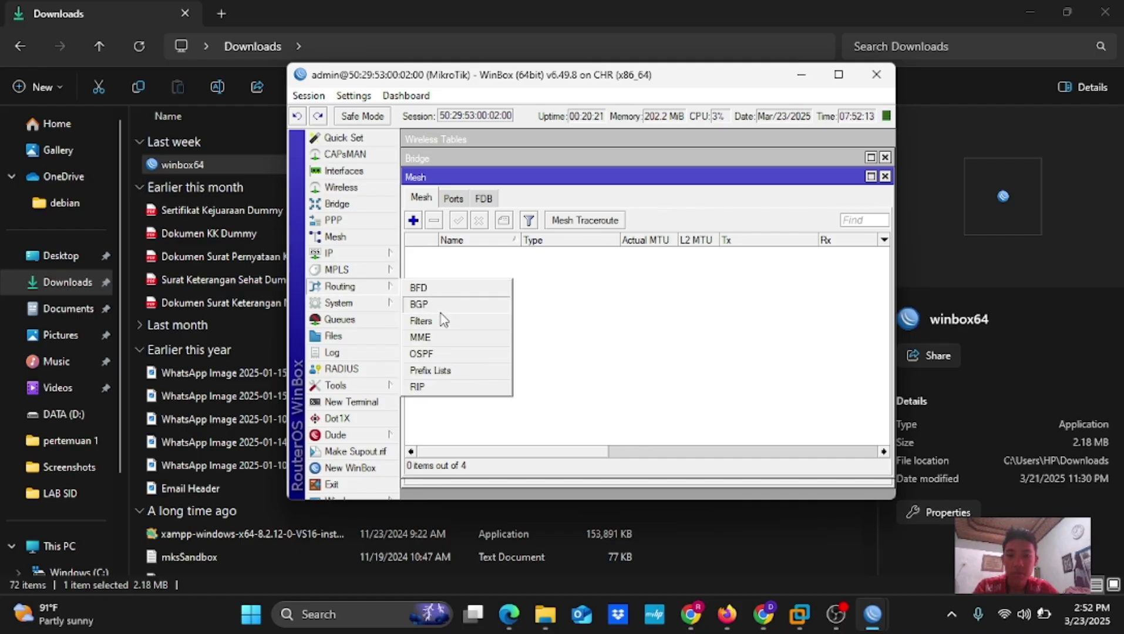
{"action": "left_click", "coordinate": [359, 305]}
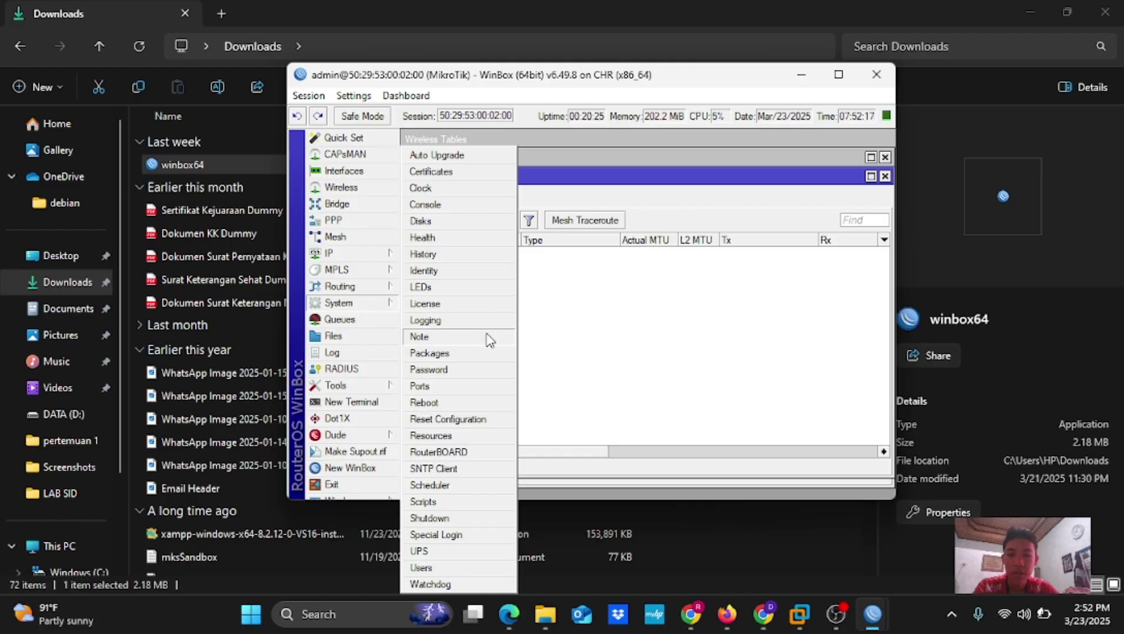
{"action": "left_click", "coordinate": [363, 274]}
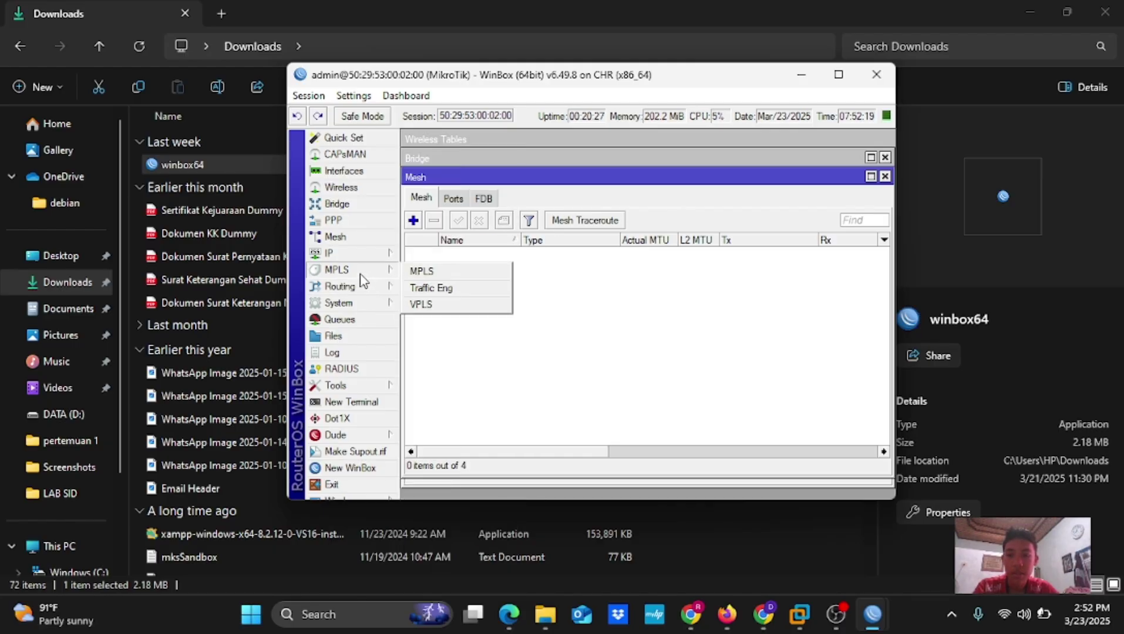
{"action": "left_click", "coordinate": [356, 321]}
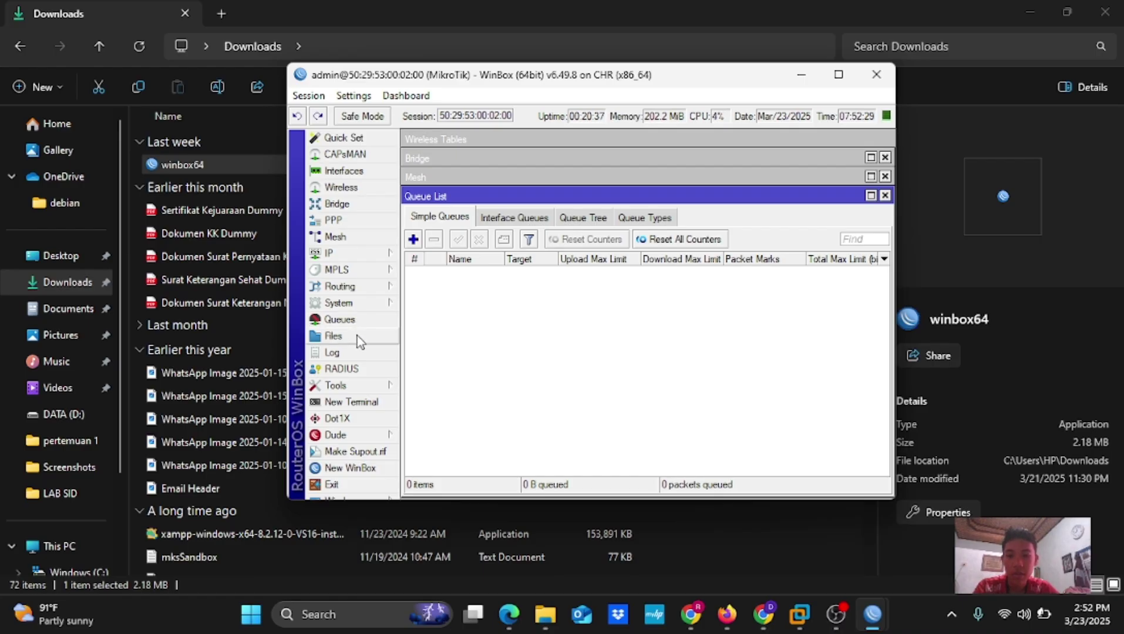
Open the Files, Log and RADIUS windows, then a New Terminal from Tools
{"action": "left_click", "coordinate": [358, 336]}
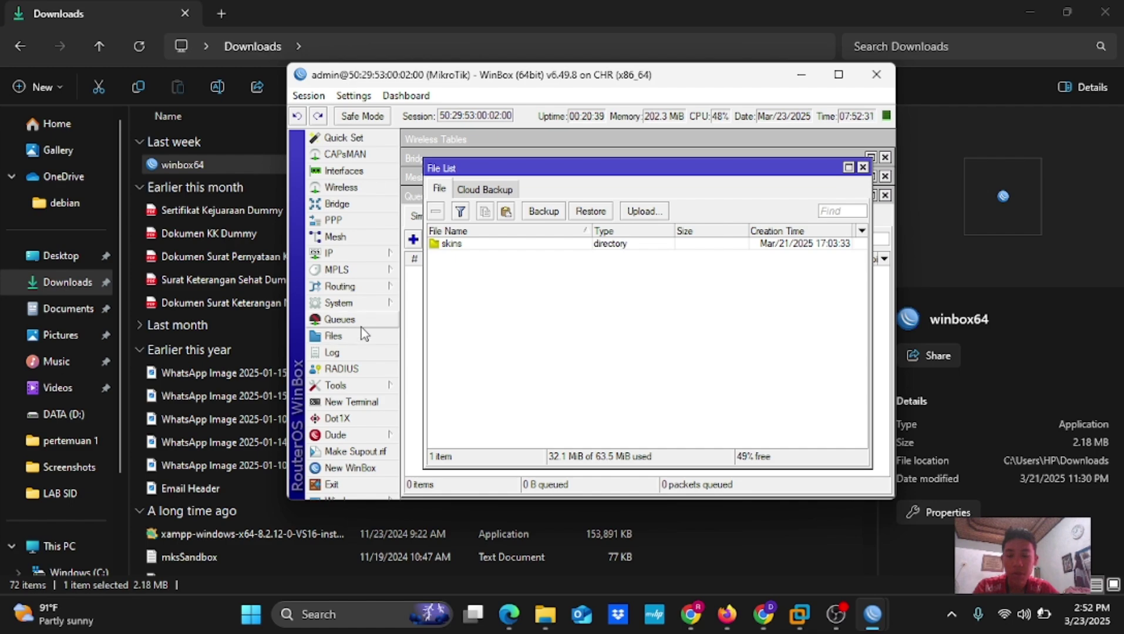
{"action": "left_click", "coordinate": [359, 352]}
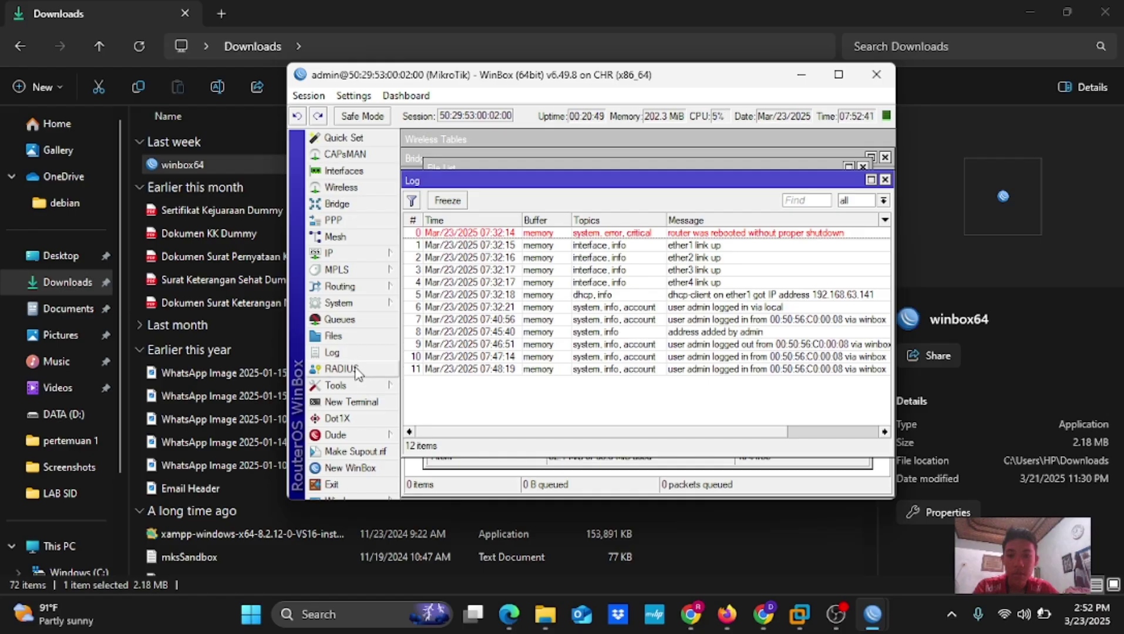
{"action": "left_click", "coordinate": [354, 369]}
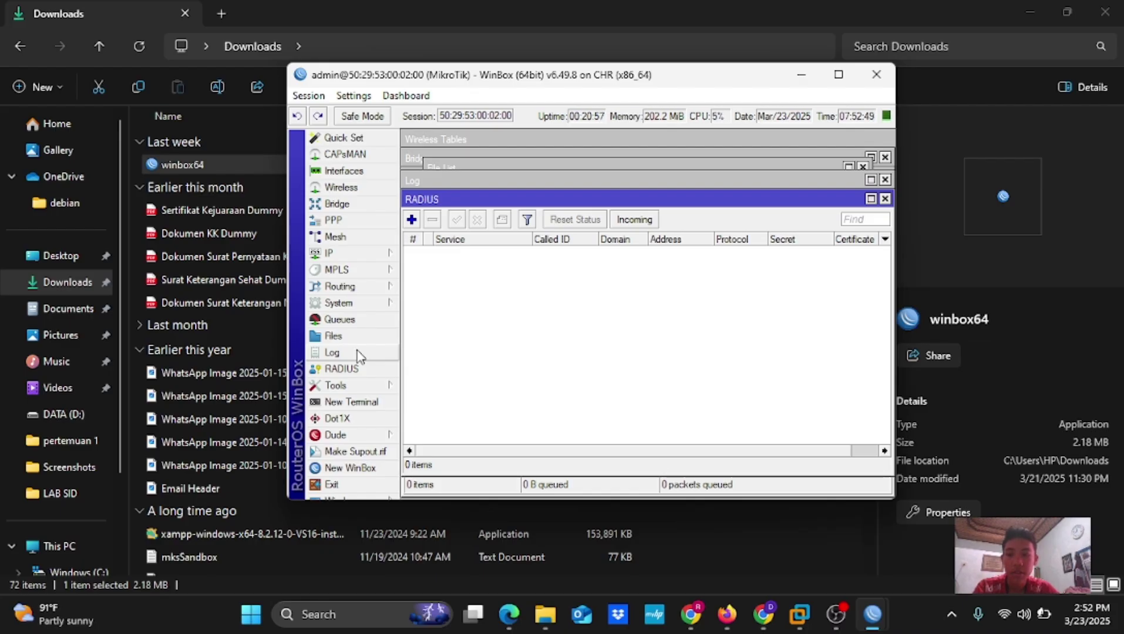
{"action": "left_click", "coordinate": [349, 387]}
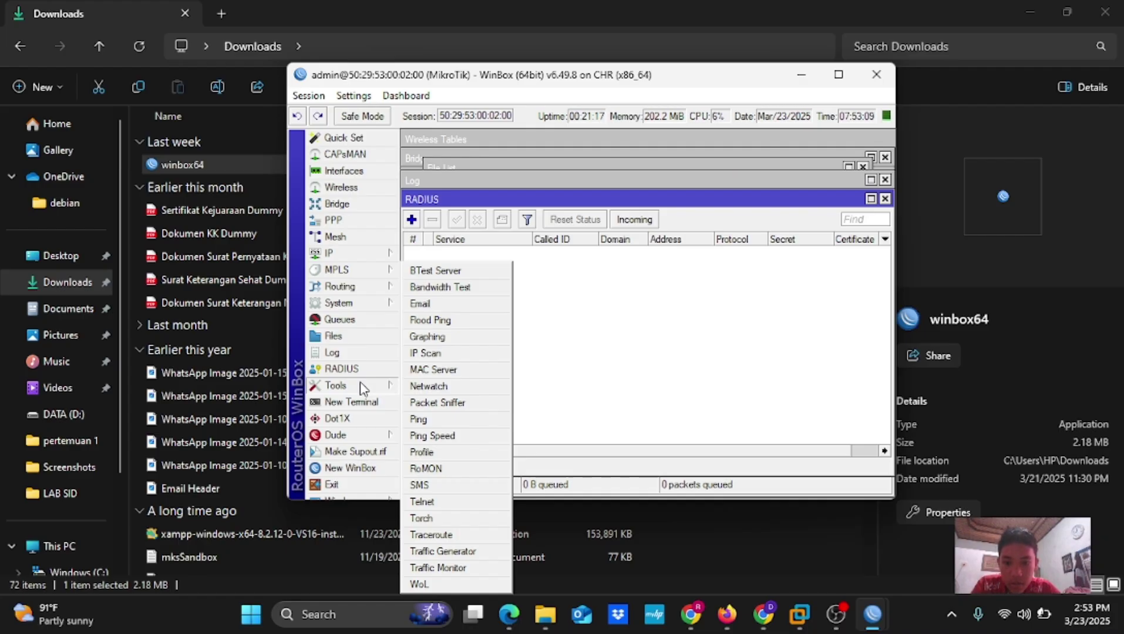
{"action": "left_click", "coordinate": [357, 402]}
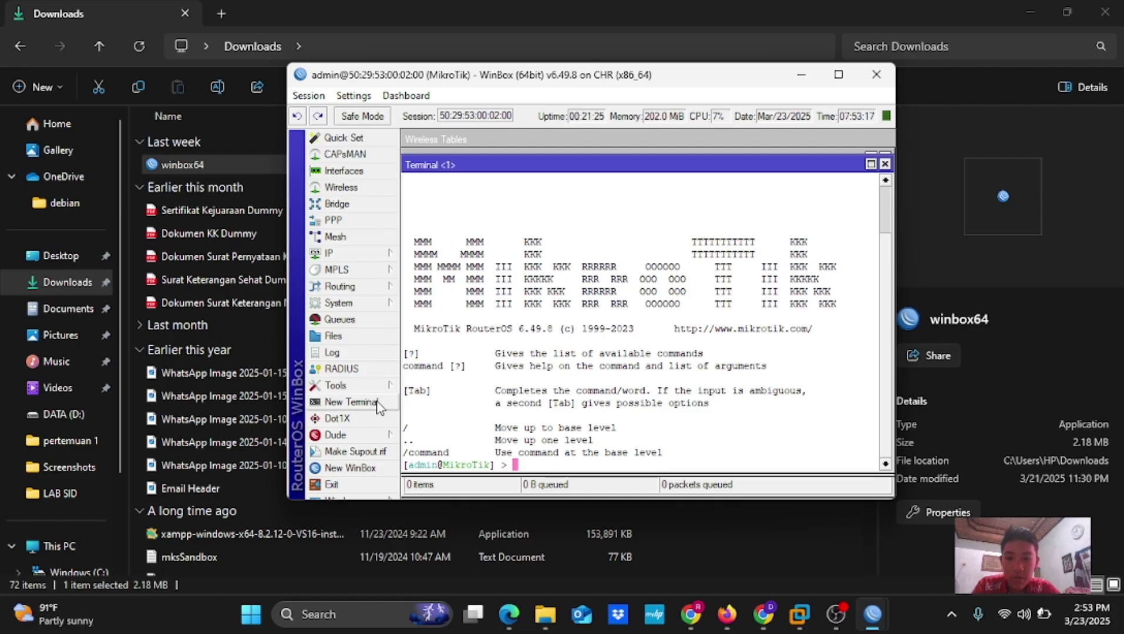
Open the Dot1X client list and the Make Supout.rif dialog named supout.rif
{"action": "left_click", "coordinate": [367, 421]}
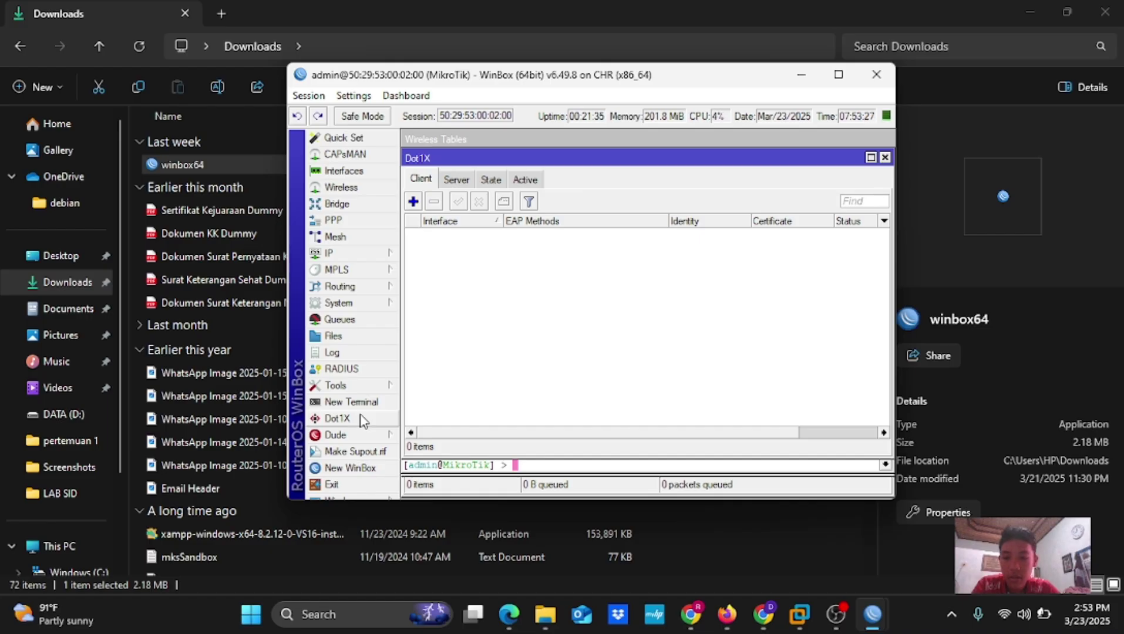
{"action": "left_click", "coordinate": [354, 451]}
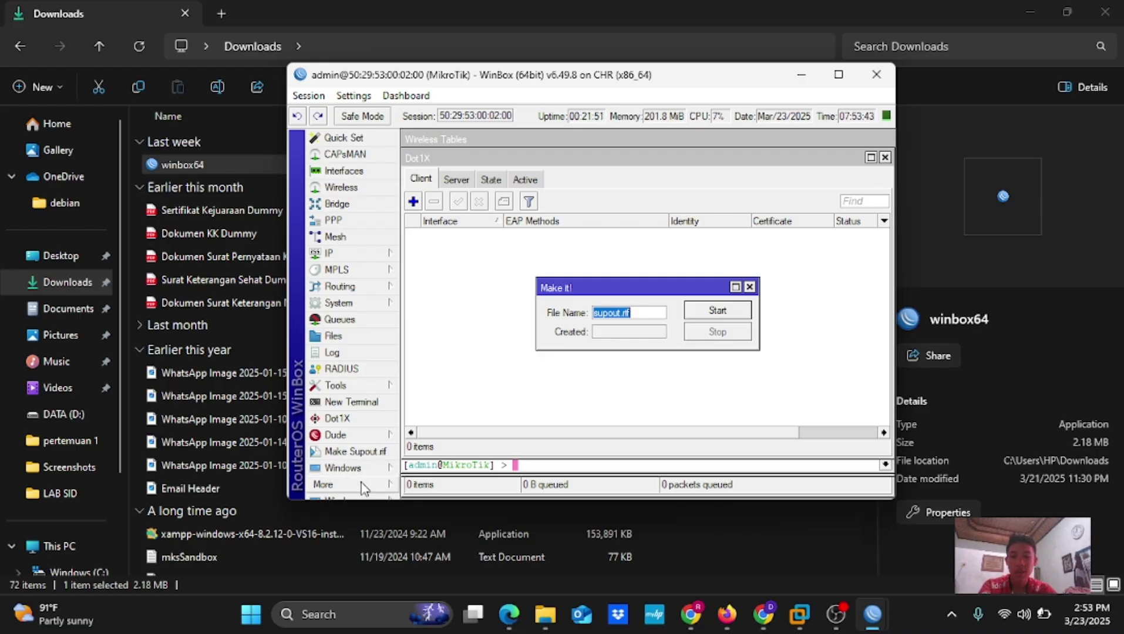
Expand More in the side menu to show New WinBox and Exit
{"action": "left_click", "coordinate": [359, 490]}
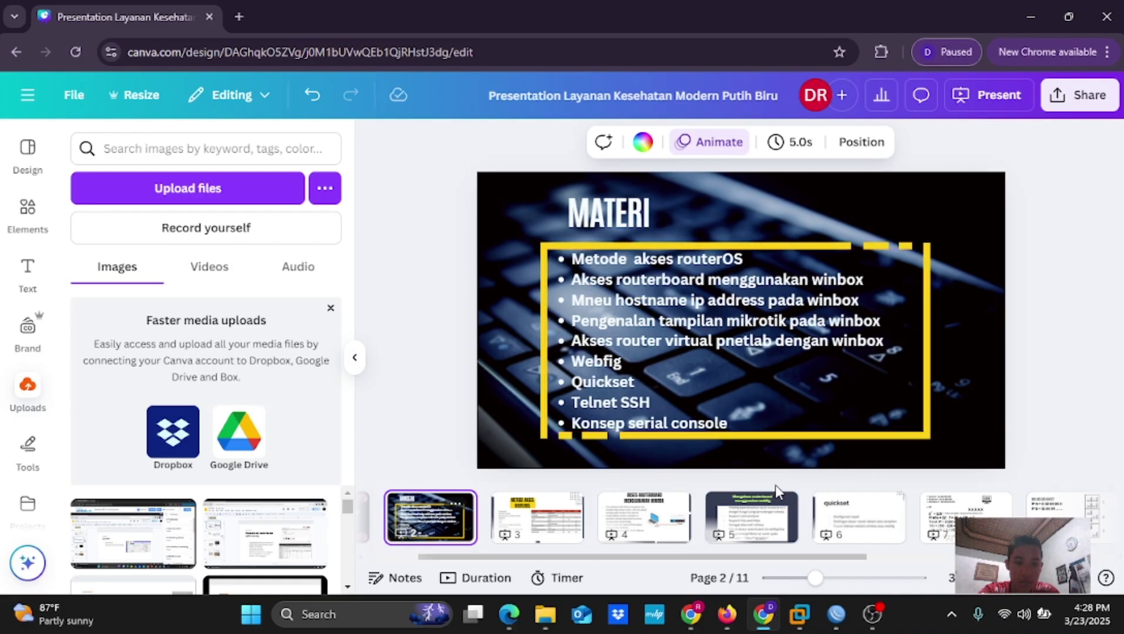
Switch from Canva to the browser's PNETLab topology with the Mikrotik node linked to Internet
{"action": "mouse_move", "coordinate": [798, 612]}
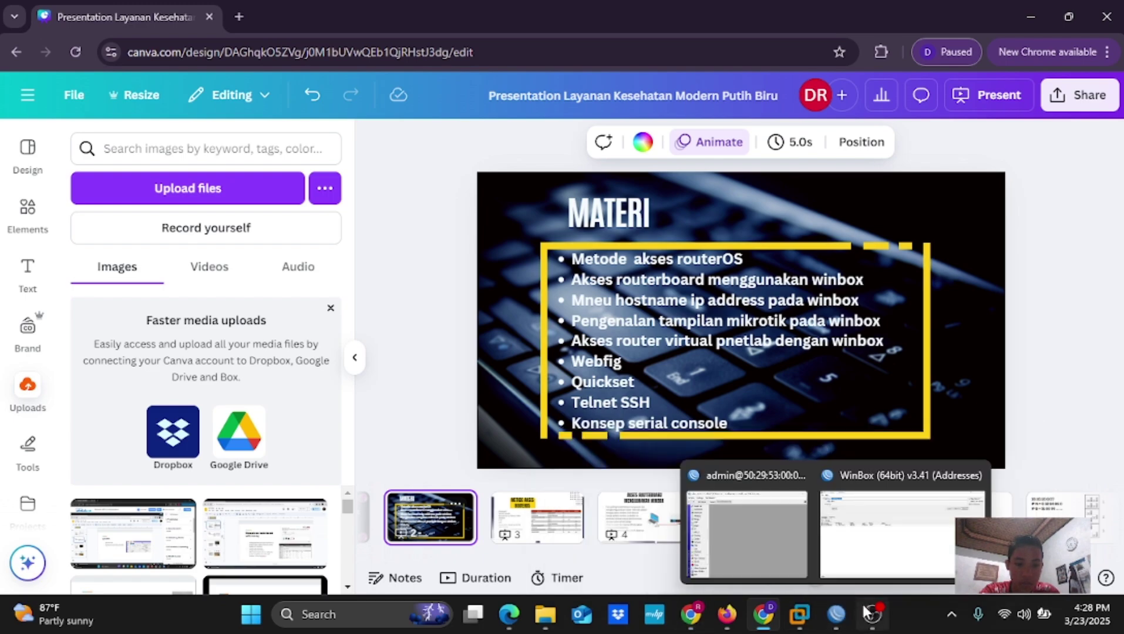
{"action": "left_click", "coordinate": [729, 615]}
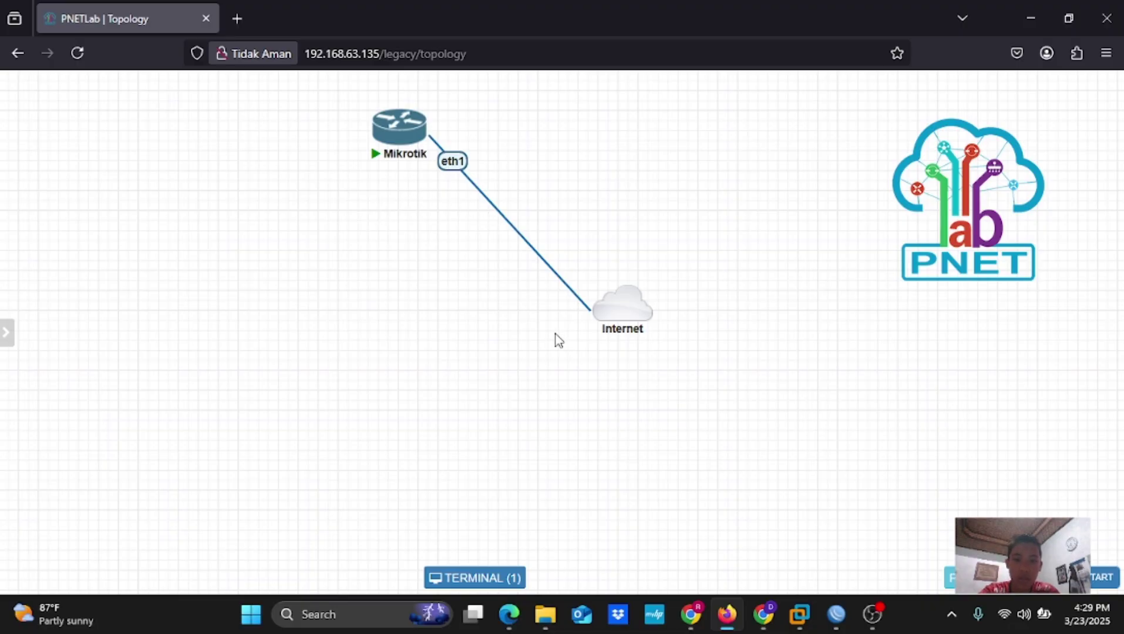
{"action": "right_click", "coordinate": [486, 329]}
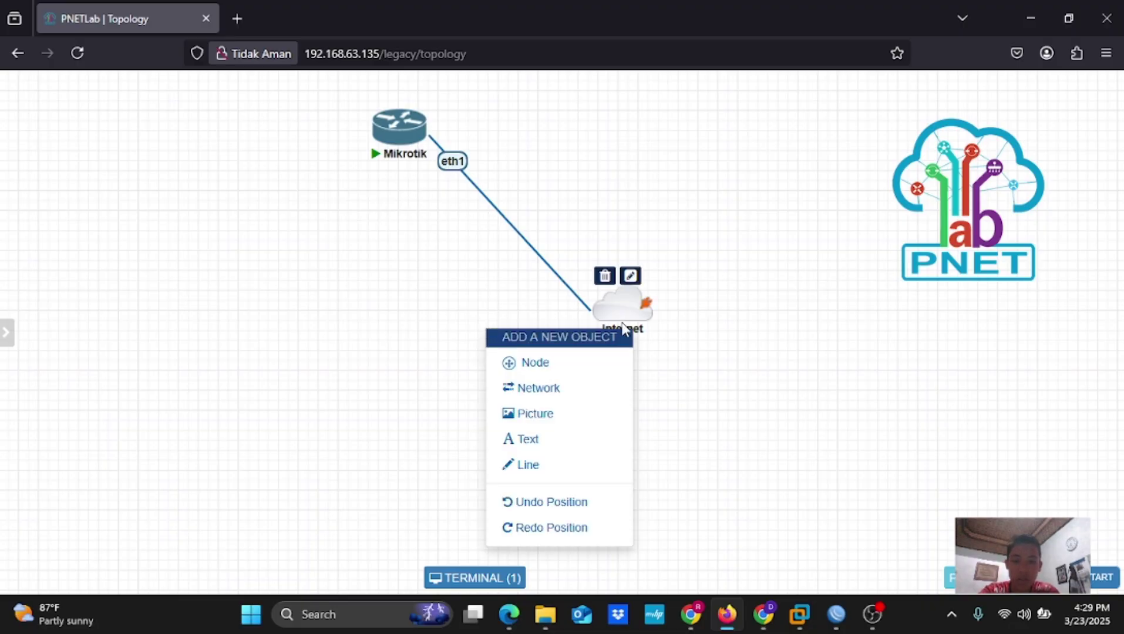
{"action": "left_click", "coordinate": [584, 369]}
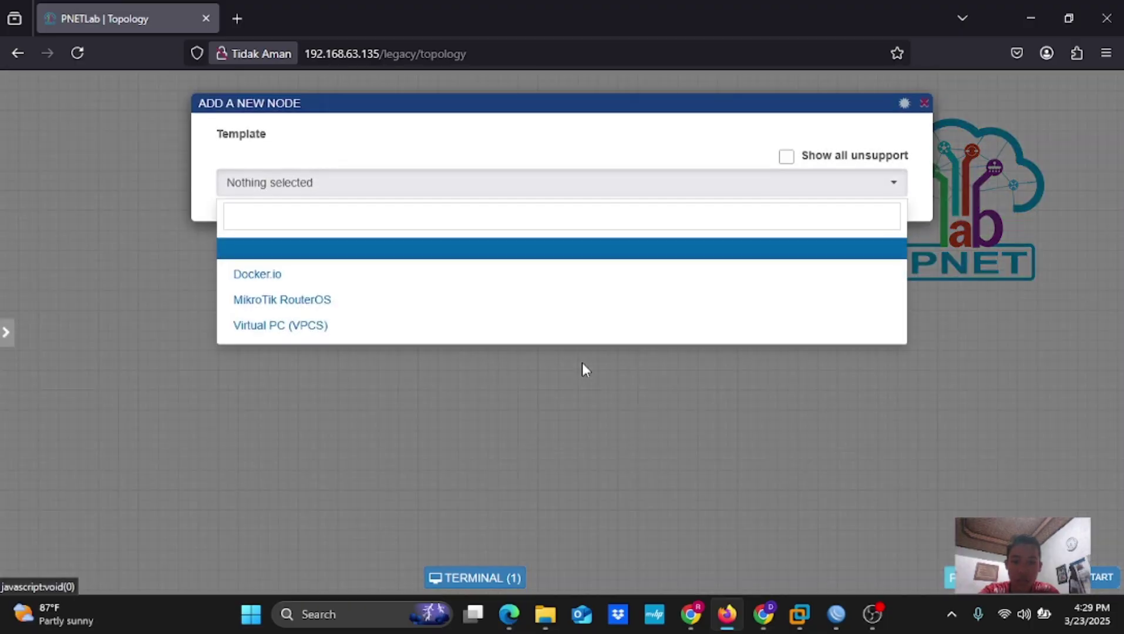
{"action": "left_click", "coordinate": [520, 306]}
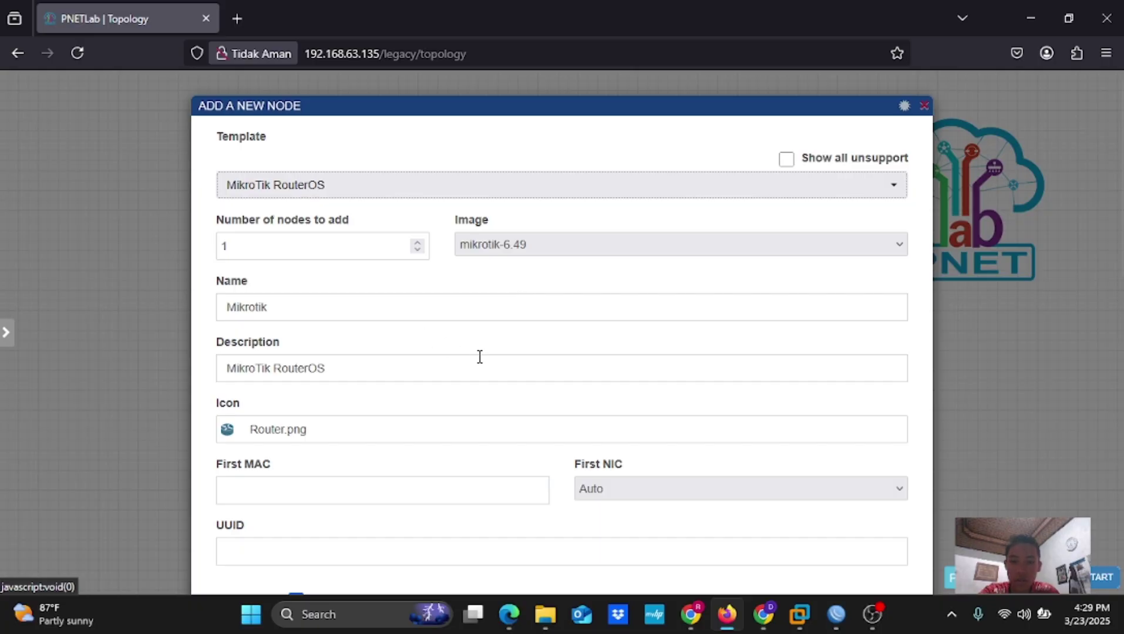
{"action": "scroll", "coordinate": [479, 355], "scroll_direction": "down", "scroll_amount": 10}
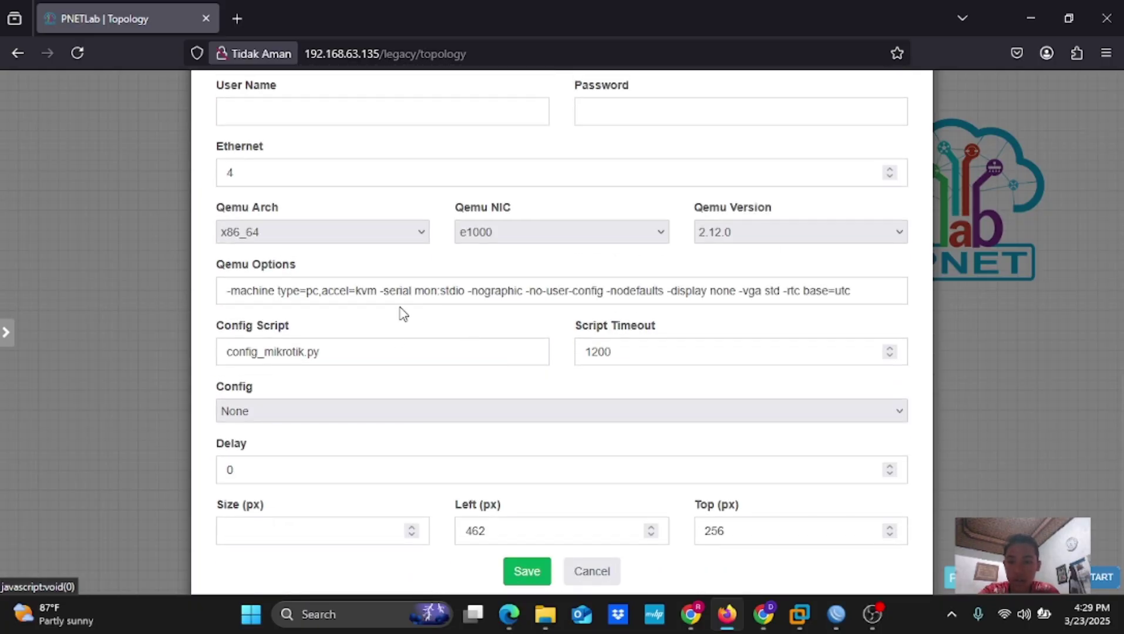
{"action": "scroll", "coordinate": [748, 320], "scroll_direction": "down", "scroll_amount": 1}
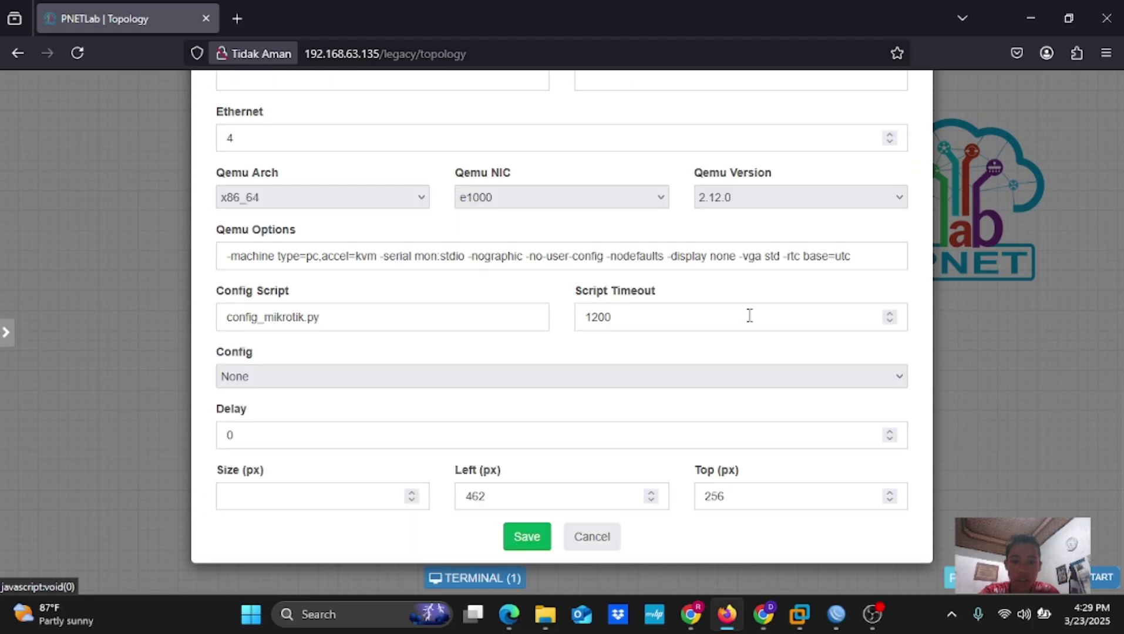
{"action": "left_click", "coordinate": [604, 540]}
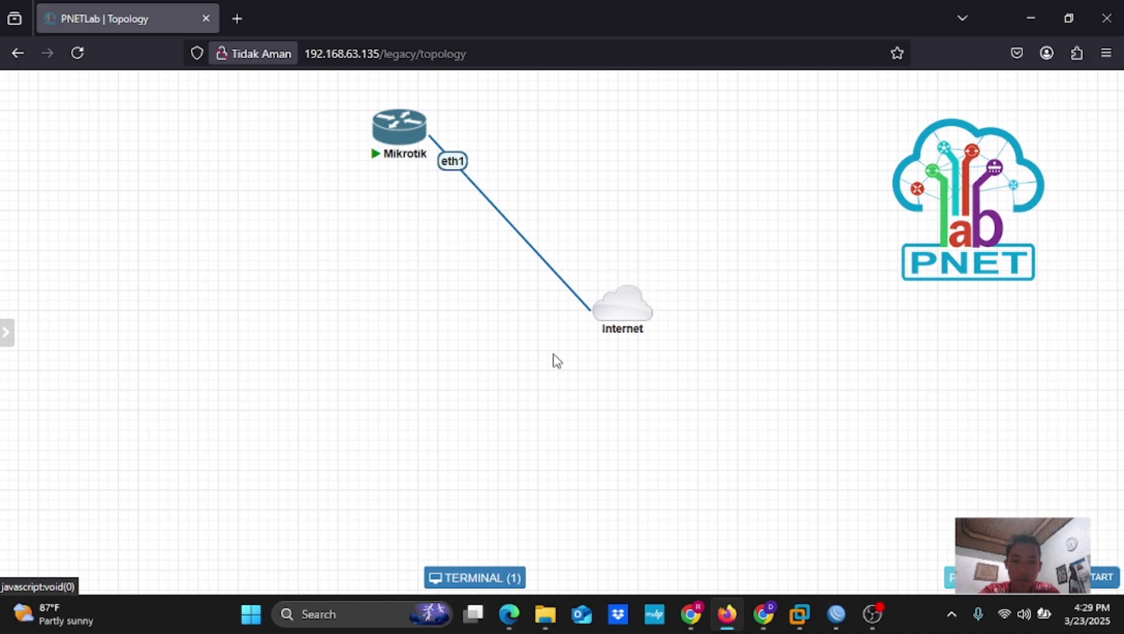
{"action": "right_click", "coordinate": [512, 351]}
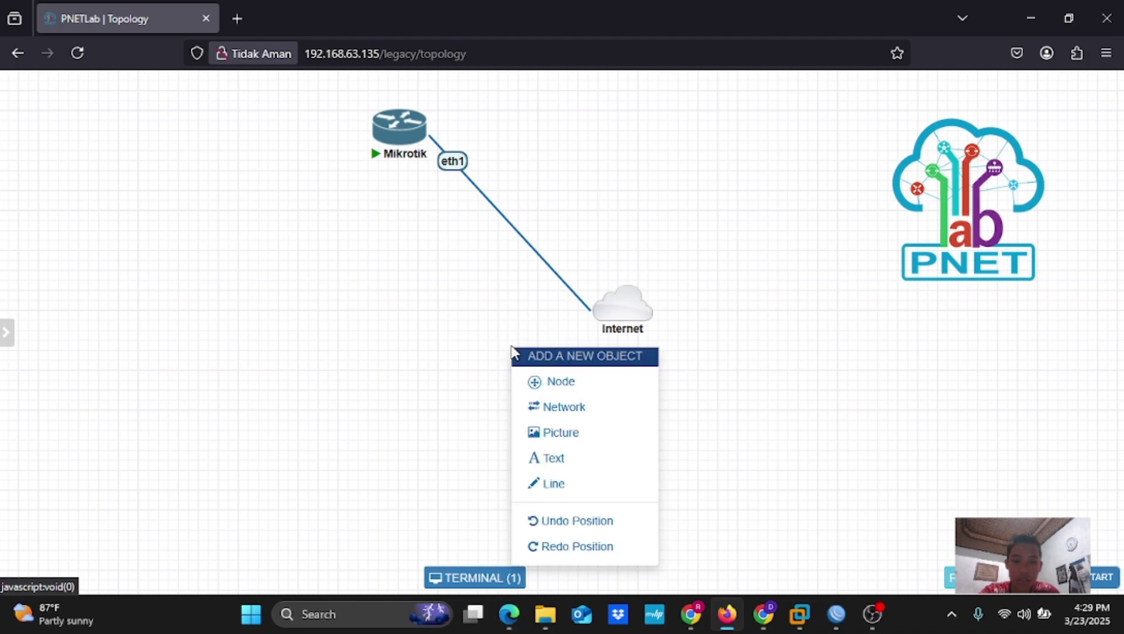
{"action": "left_click", "coordinate": [559, 407]}
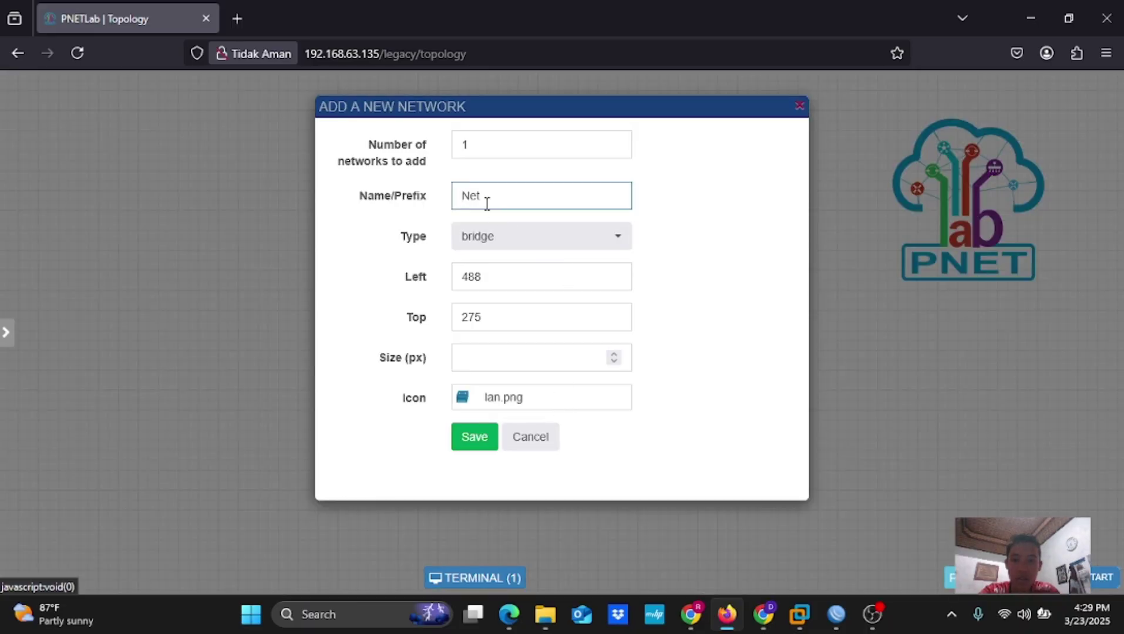
{"action": "left_click", "coordinate": [539, 439]}
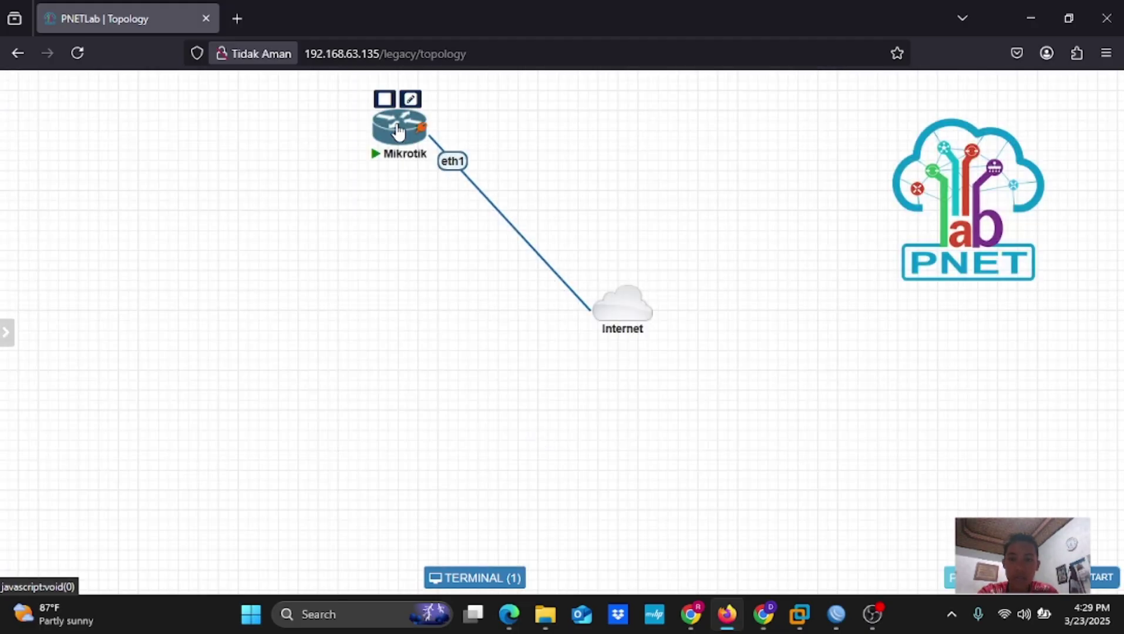
Open the Mikrotik console and run 'ip address print', showing 192.168.63.141/24 on ether1
{"action": "left_click", "coordinate": [398, 130]}
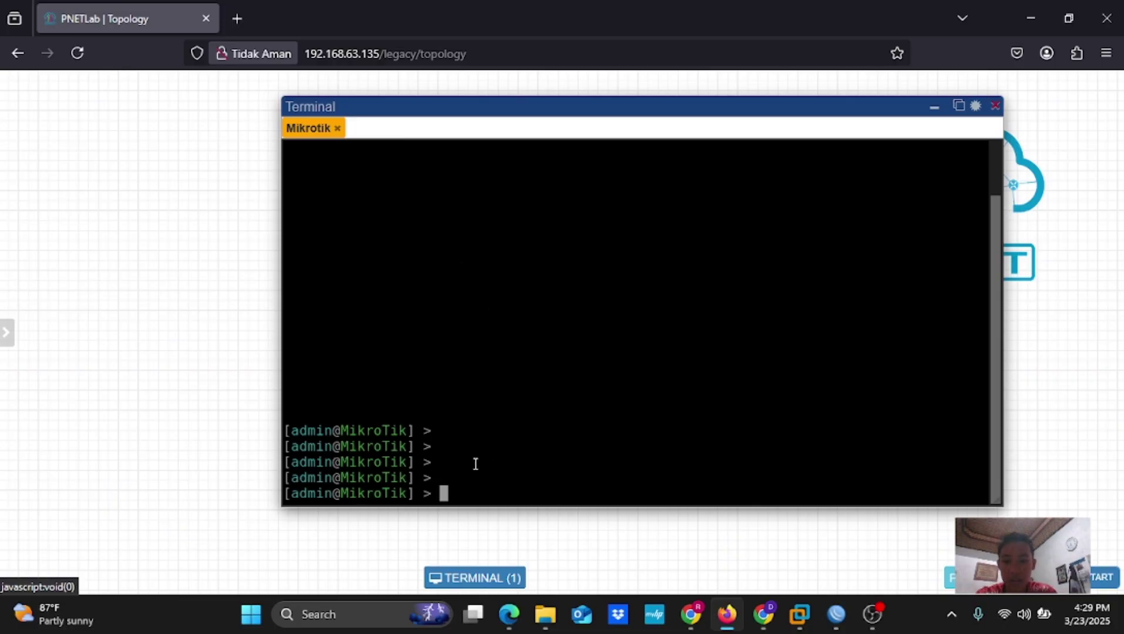
{"action": "type", "text": "i"}
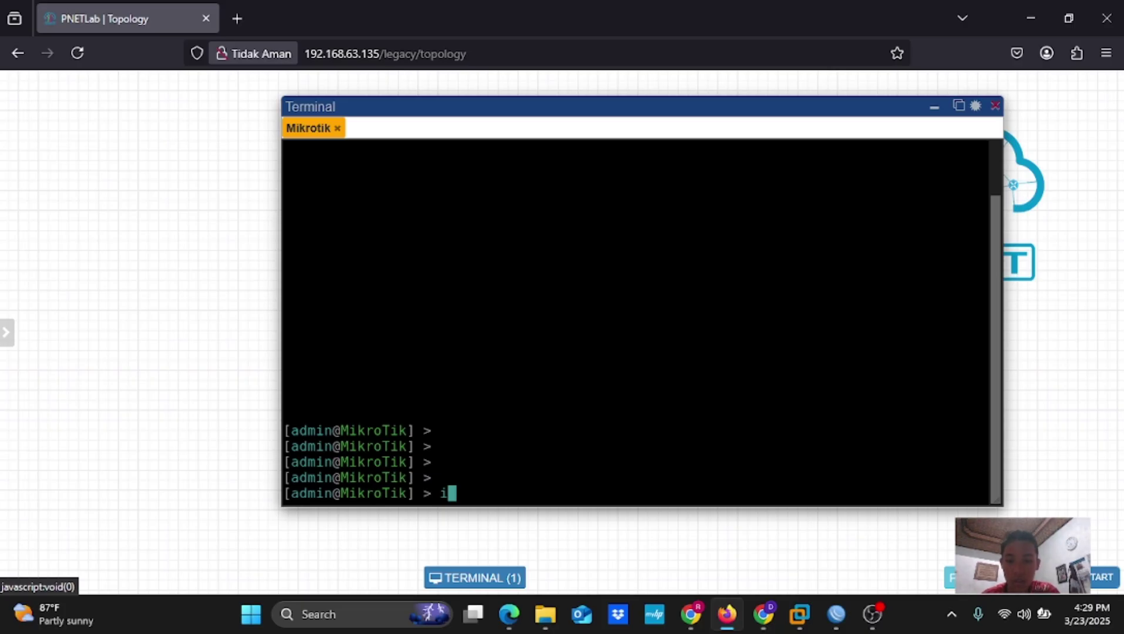
{"action": "type", "text": "p "}
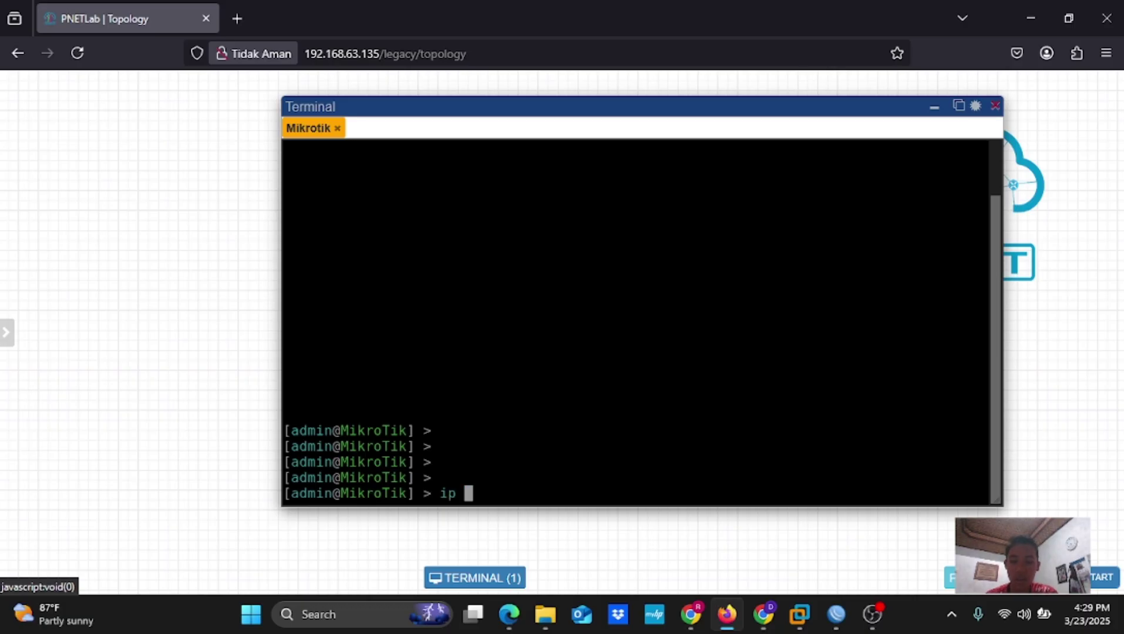
{"action": "type", "text": "addres"}
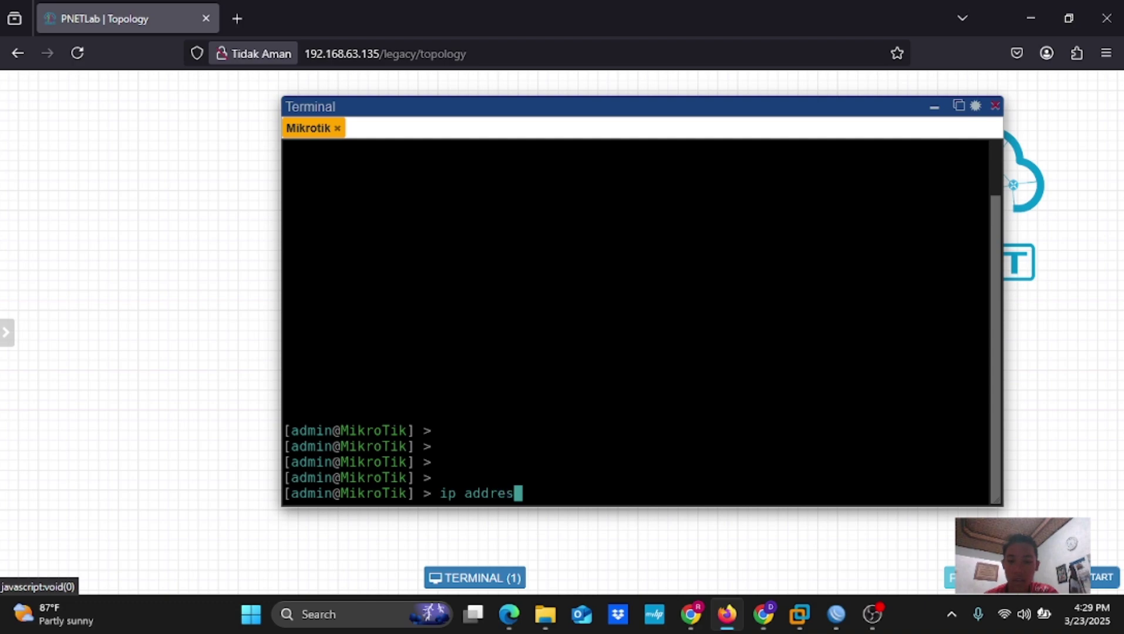
{"action": "type", "text": "s print"}
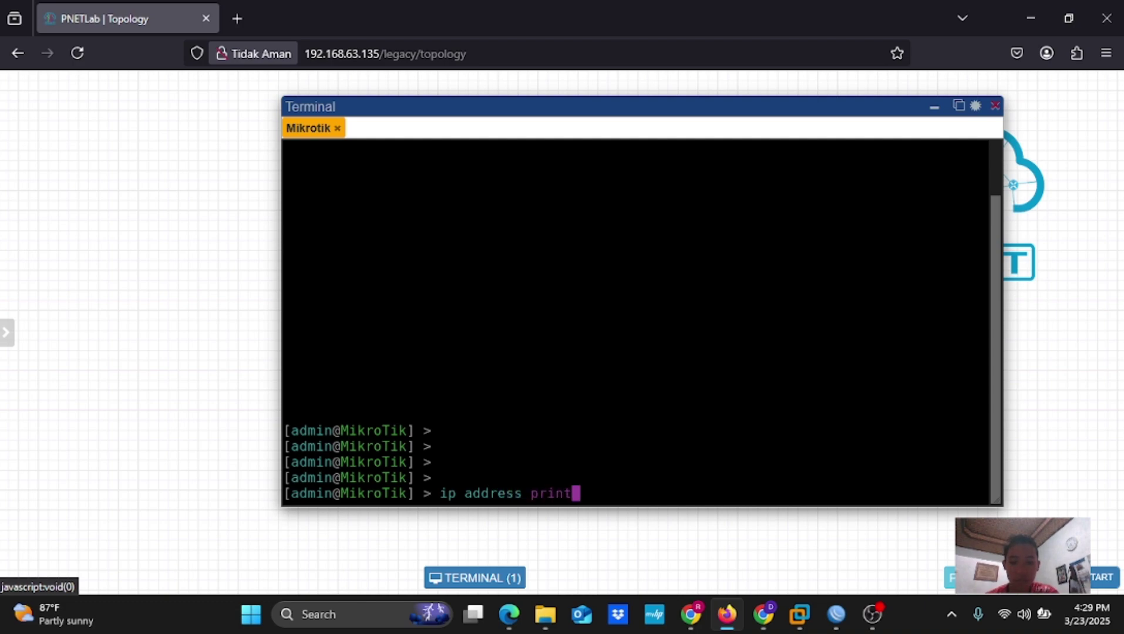
{"action": "key", "text": "Return"}
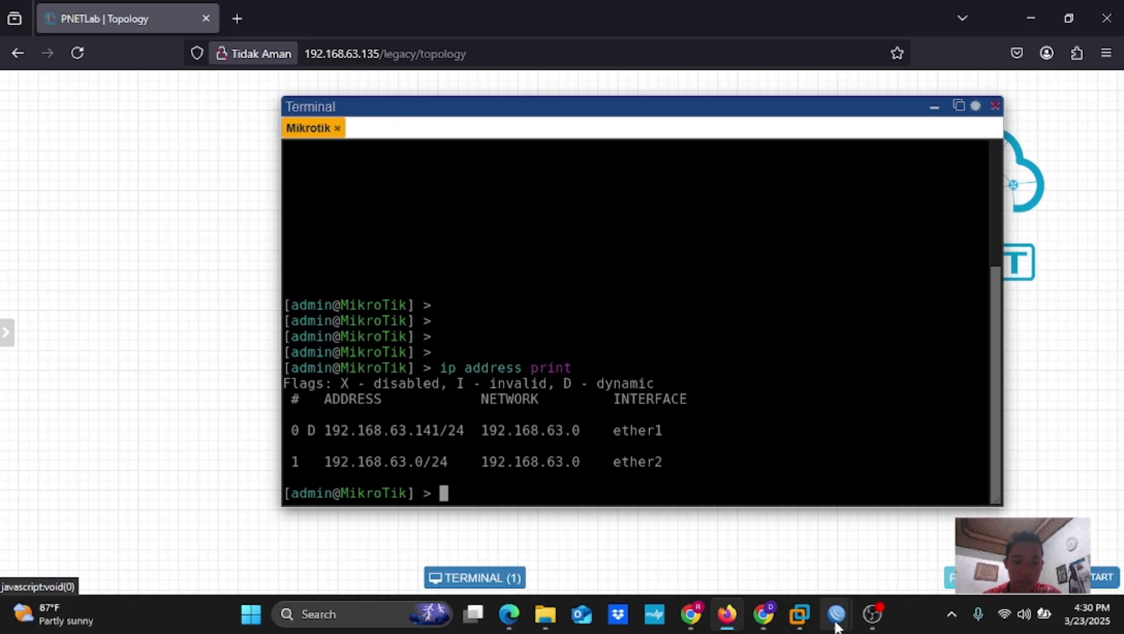
{"action": "mouse_move", "coordinate": [836, 622]}
{"action": "mouse_move", "coordinate": [865, 557]}
Try connecting WinBox to 192.168.63.141, then cancel once the attempt times out
{"action": "left_click", "coordinate": [870, 571]}
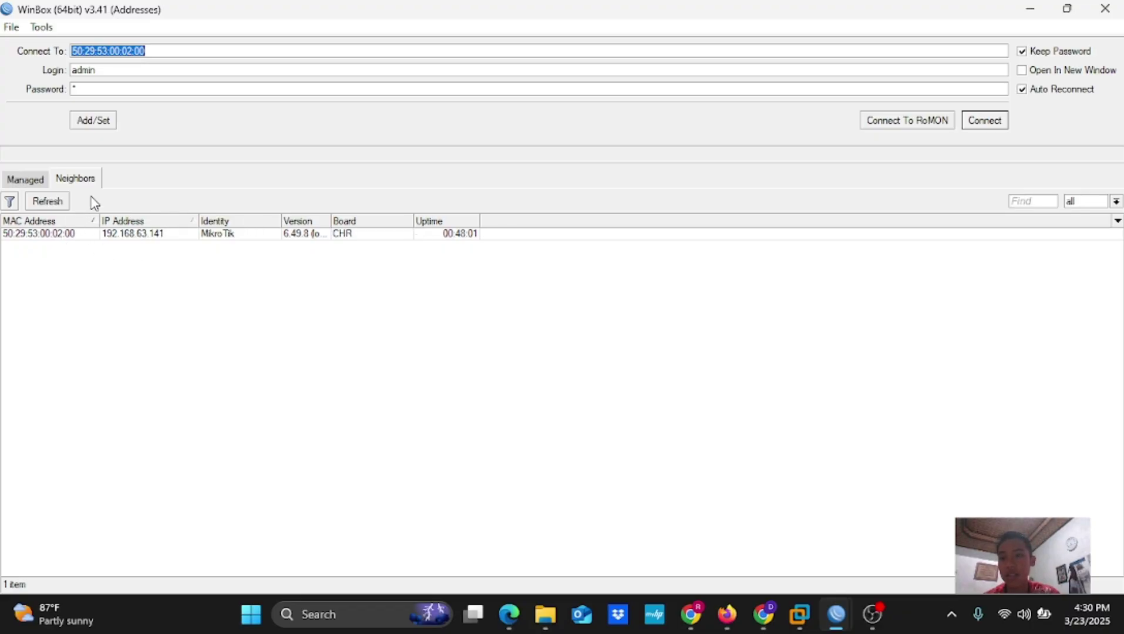
{"action": "left_click", "coordinate": [133, 235]}
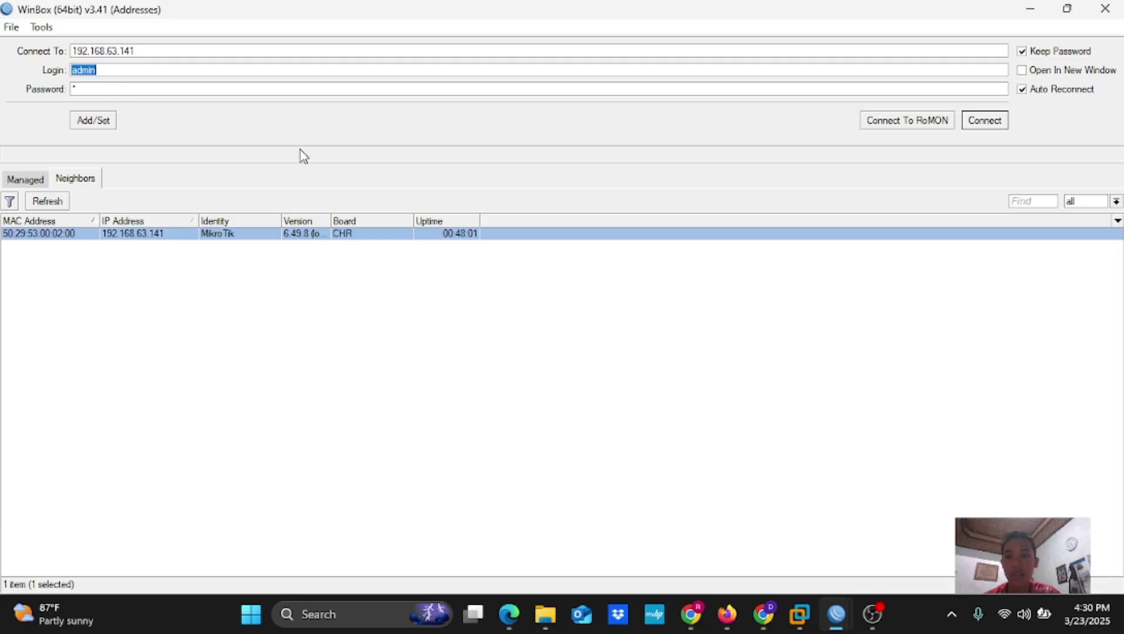
{"action": "left_click", "coordinate": [980, 125]}
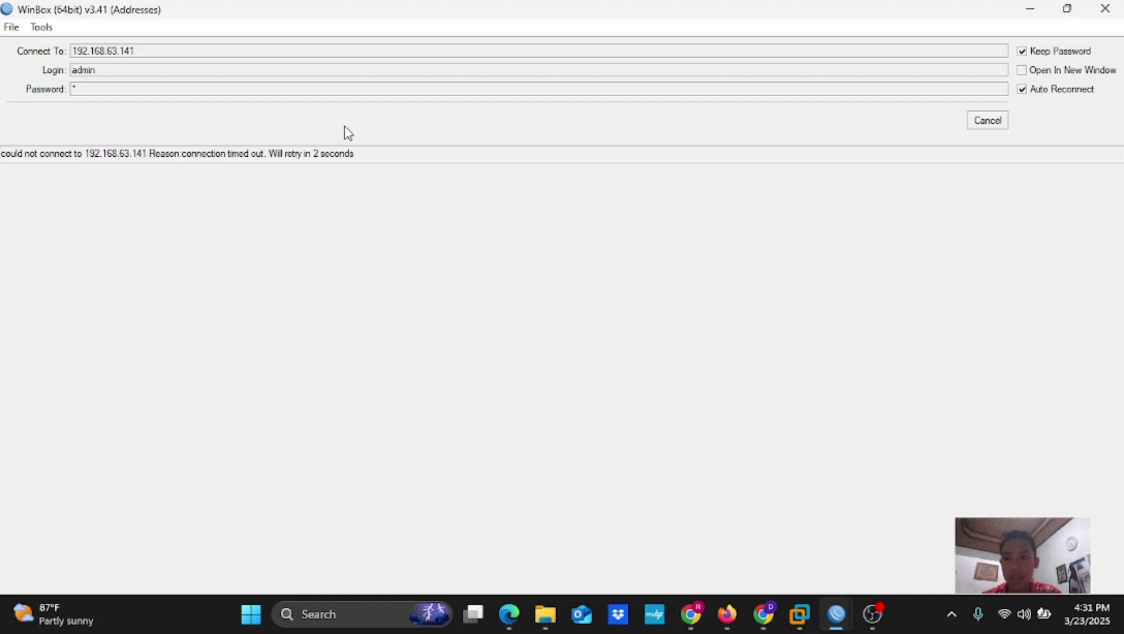
{"action": "left_click", "coordinate": [975, 126]}
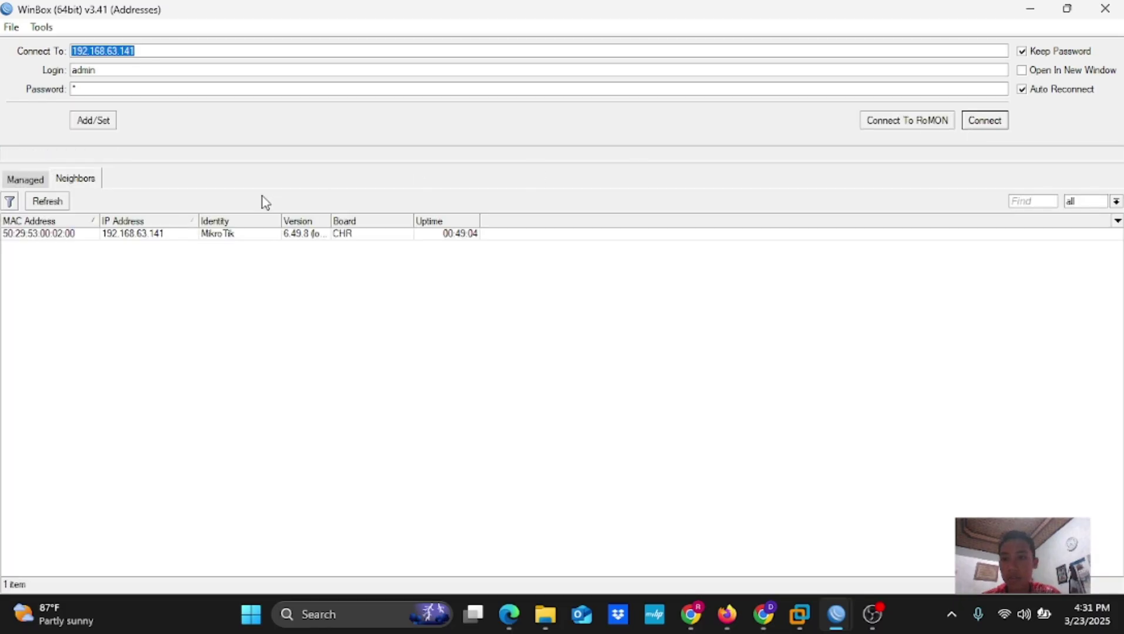
Refresh the neighbor list, check the browser terminal, then exit the open admin@ router session
{"action": "left_click", "coordinate": [50, 201]}
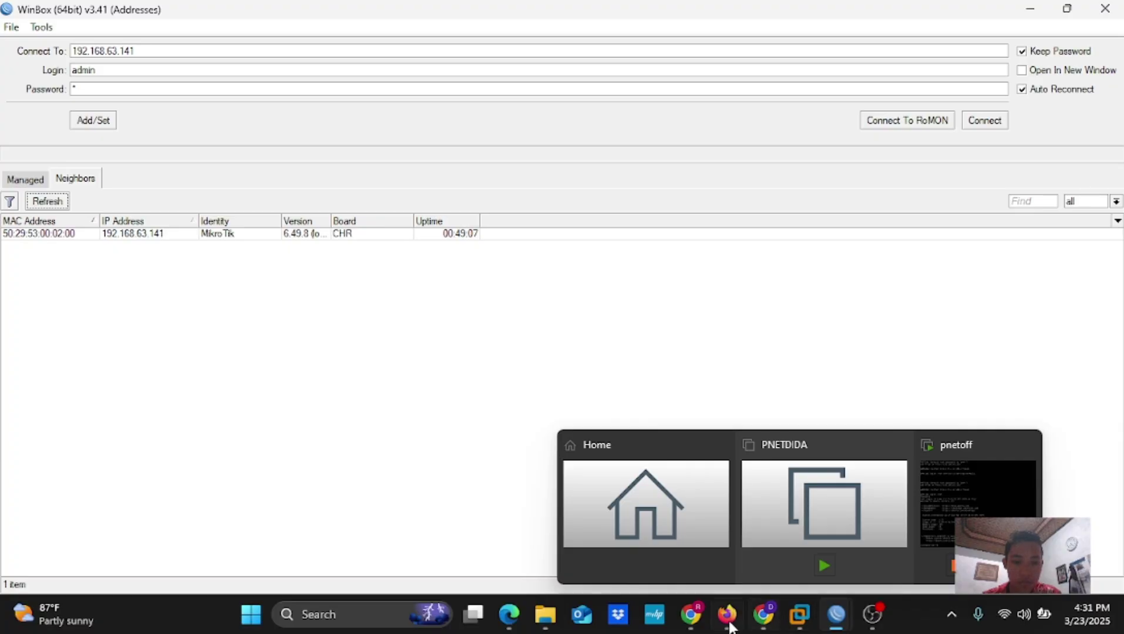
{"action": "left_click", "coordinate": [725, 618]}
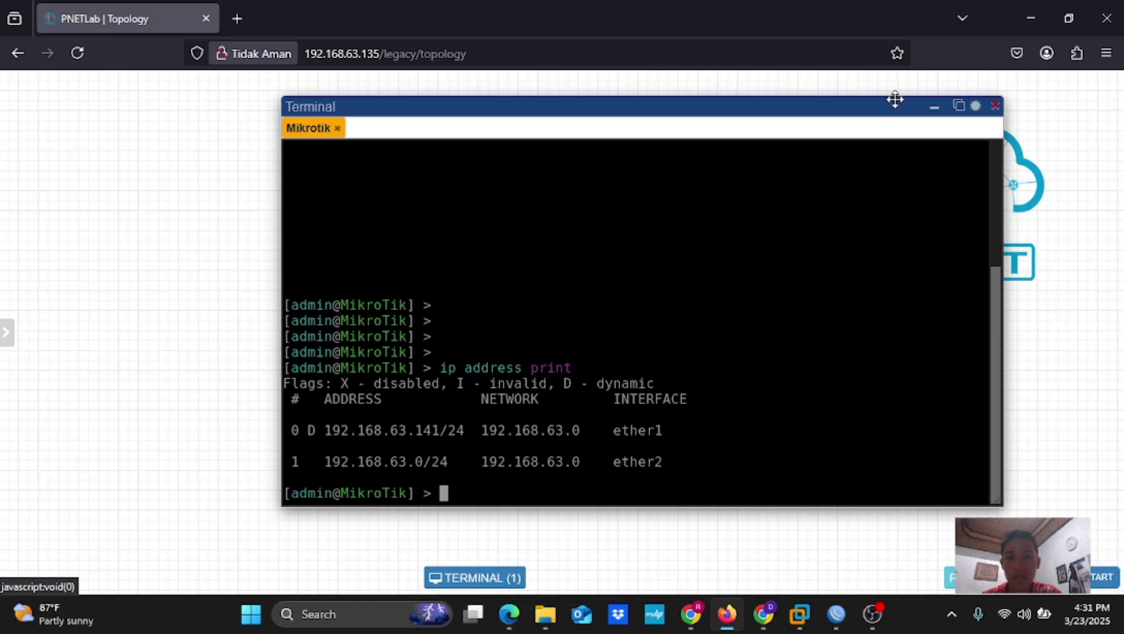
{"action": "left_click", "coordinate": [837, 623]}
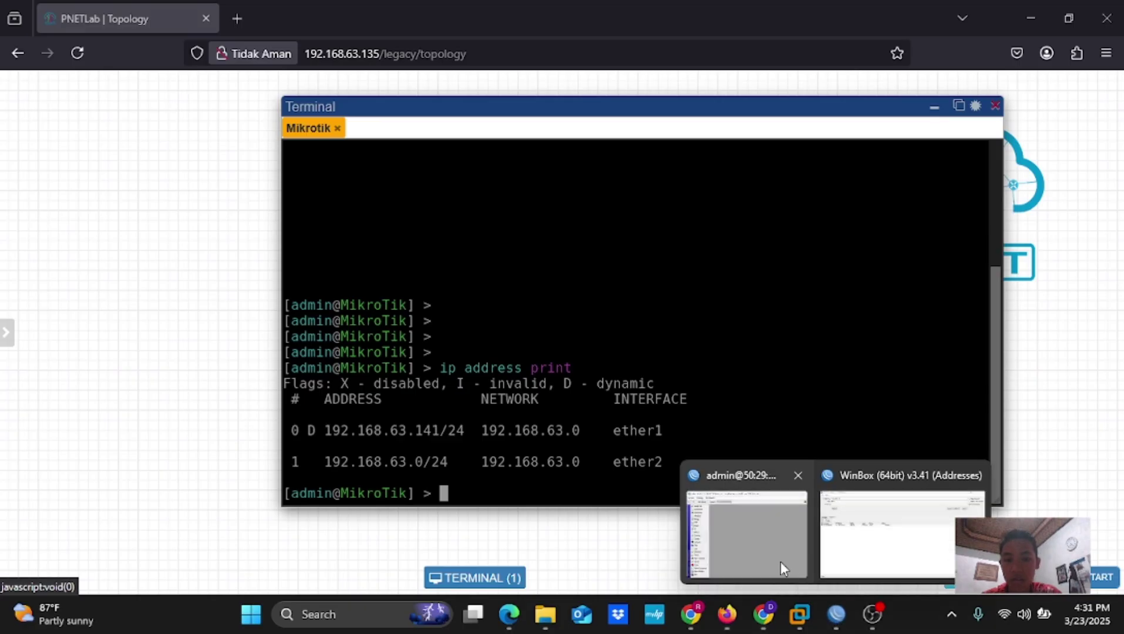
{"action": "left_click", "coordinate": [928, 531]}
{"action": "mouse_move", "coordinate": [839, 617]}
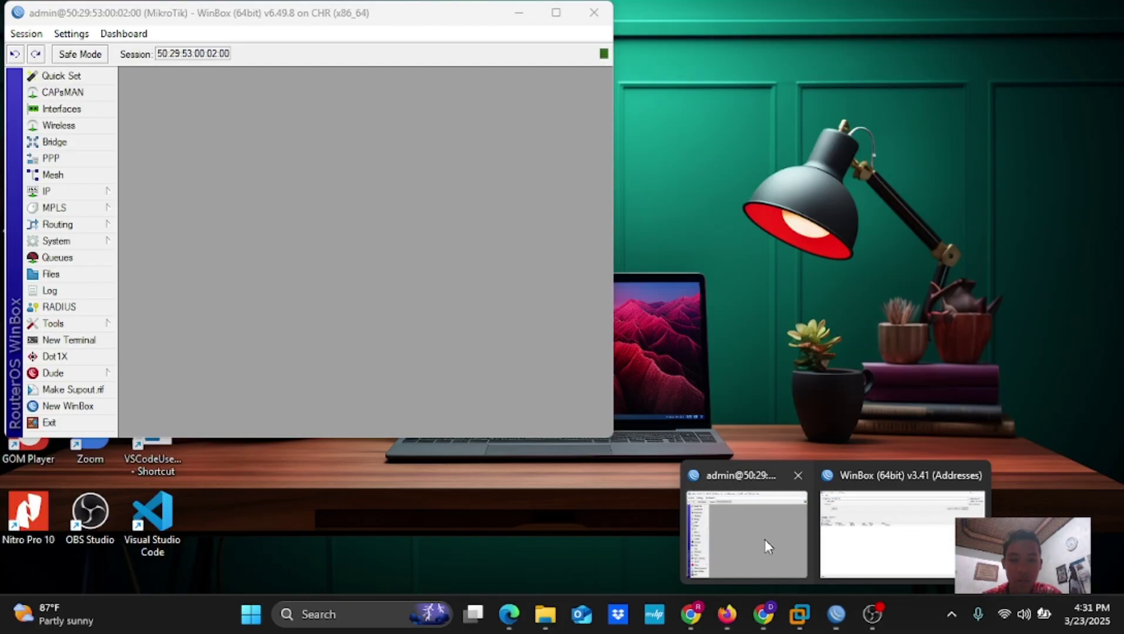
{"action": "left_click", "coordinate": [765, 541]}
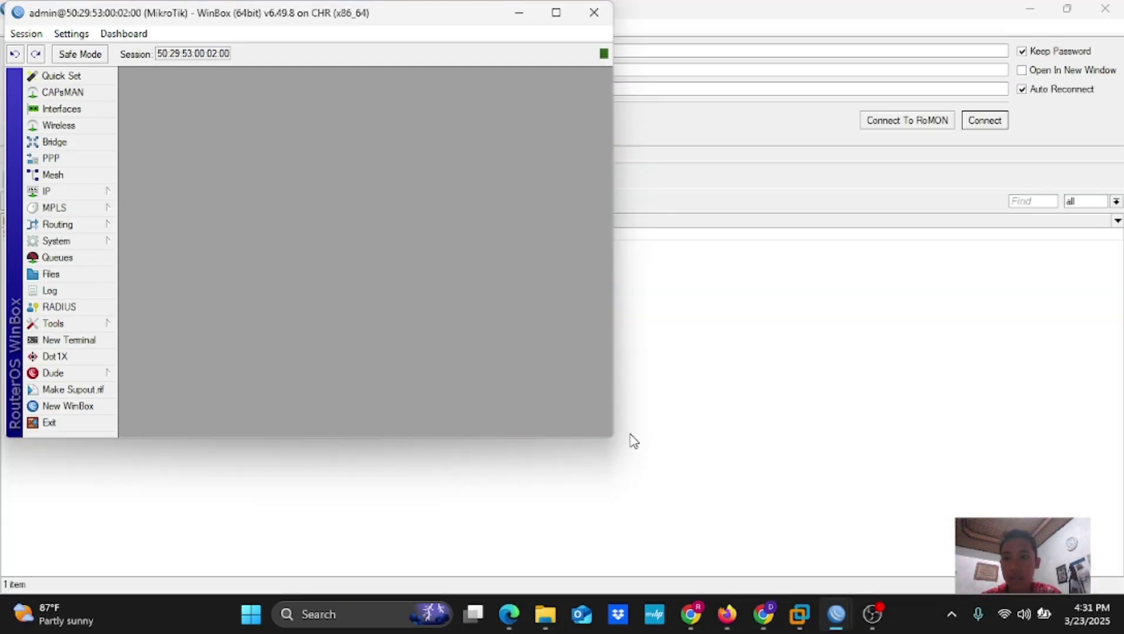
{"action": "left_click", "coordinate": [66, 422]}
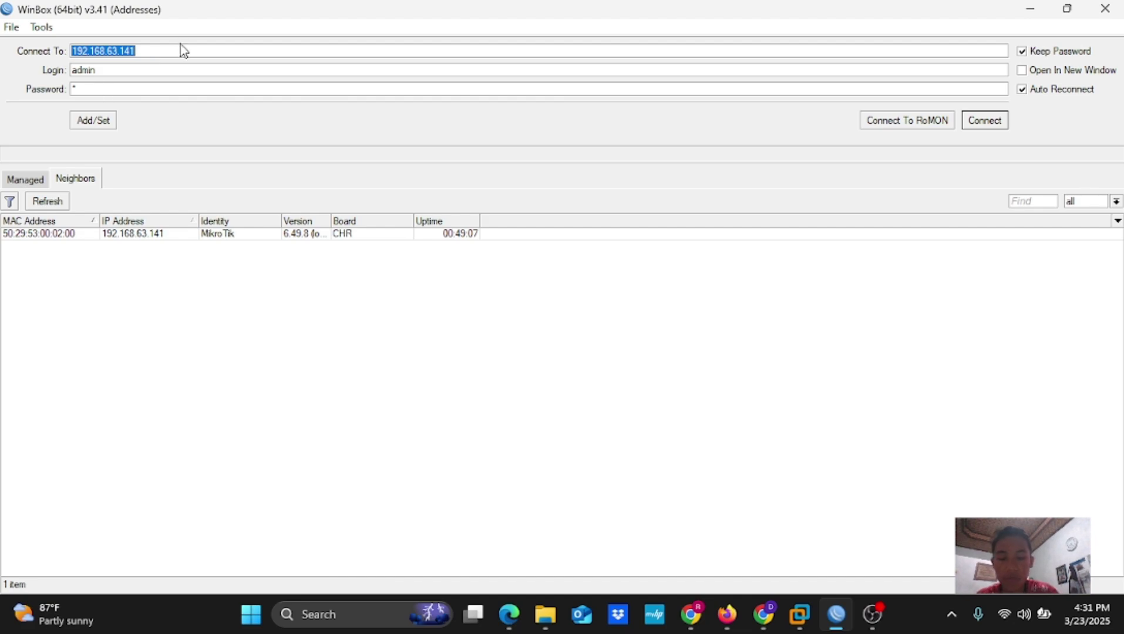
Retarget WinBox to 192.168.68.0, cancel the timed-out connection, and refresh the neighbor list
{"action": "left_click", "coordinate": [139, 51]}
{"action": "key", "text": "BackSpace"}
{"action": "key", "text": "BackSpace"}
{"action": "key", "text": "BackSpace"}
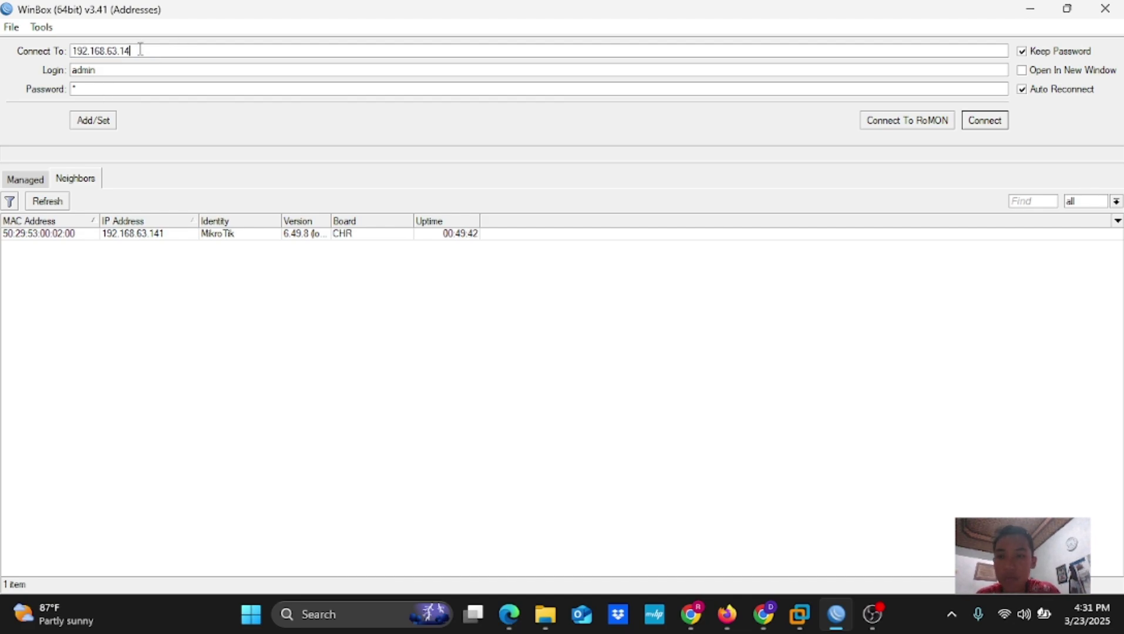
{"action": "key", "text": "BackSpace"}
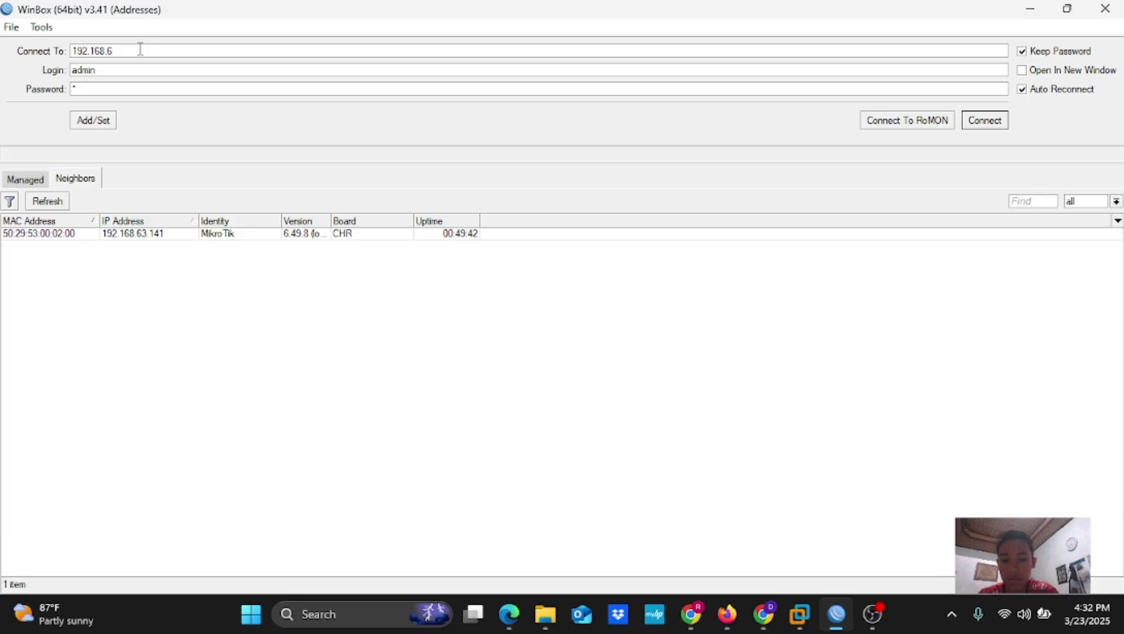
{"action": "type", "text": "8.0"}
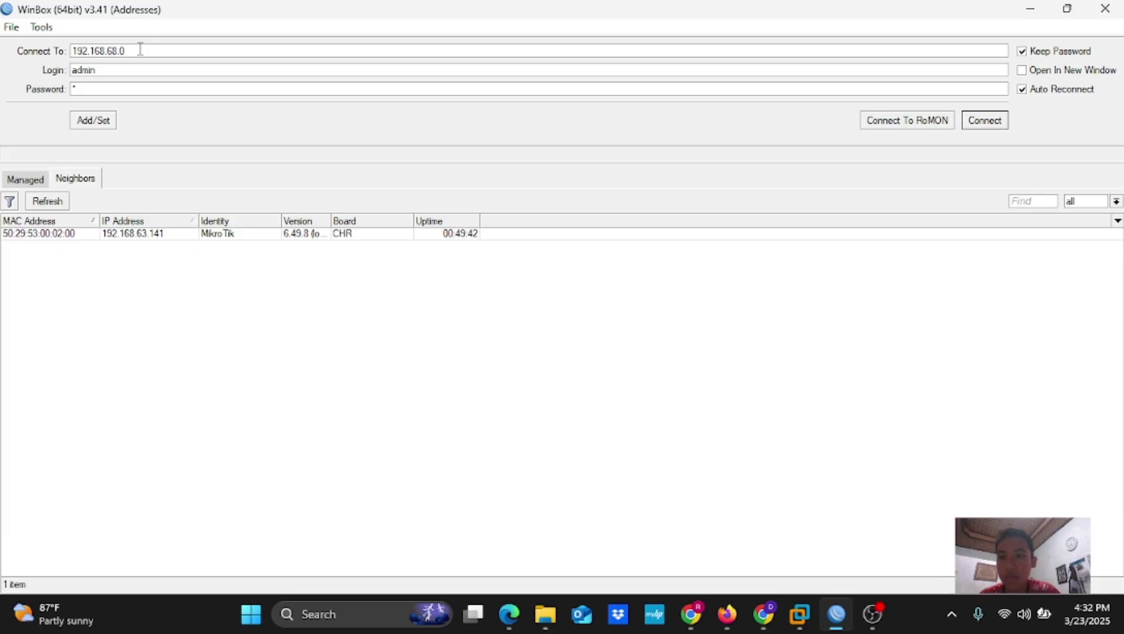
{"action": "left_click", "coordinate": [986, 126]}
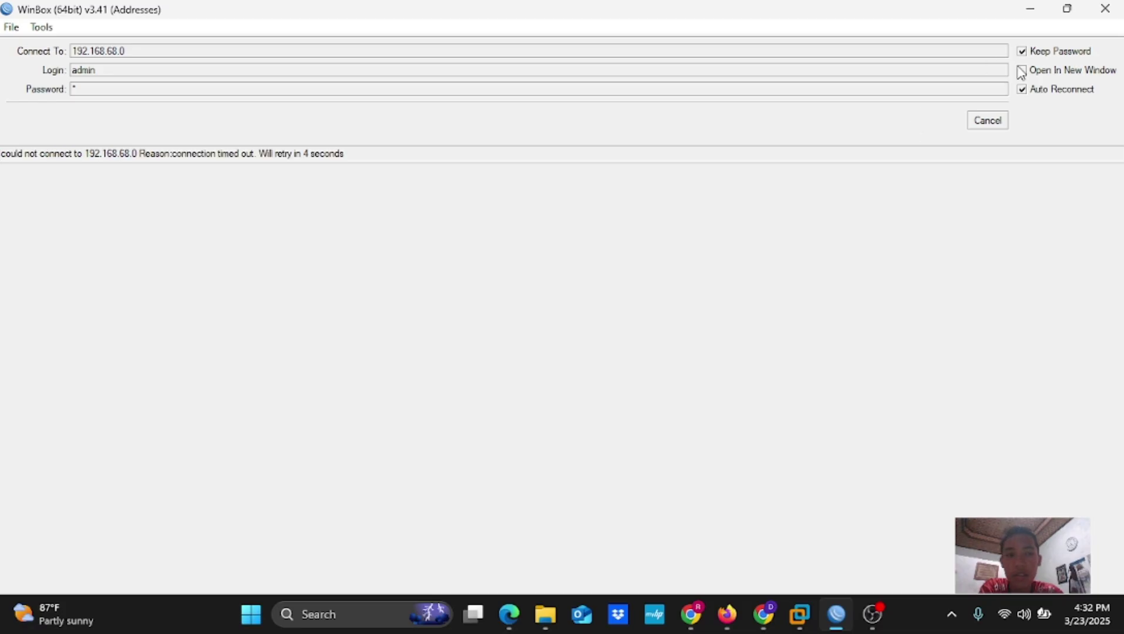
{"action": "left_click", "coordinate": [985, 126]}
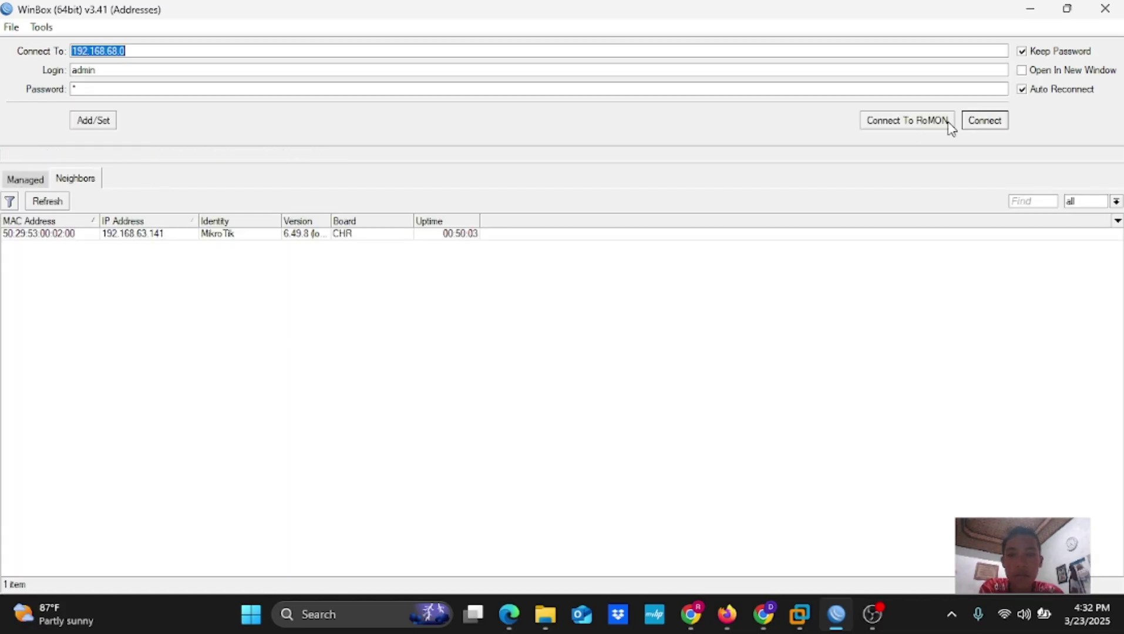
{"action": "left_click", "coordinate": [93, 180]}
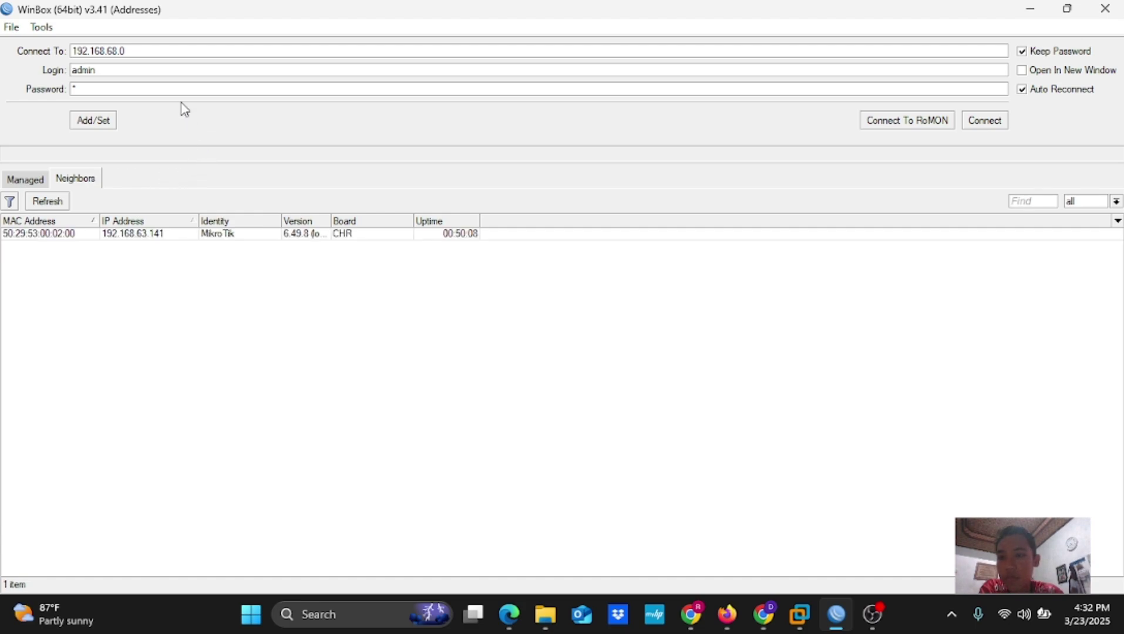
Retry 192.168.63.141, cancel after it times out, then target MAC 50:29:53:00:02:00
{"action": "left_click", "coordinate": [140, 45]}
{"action": "left_click", "coordinate": [141, 234]}
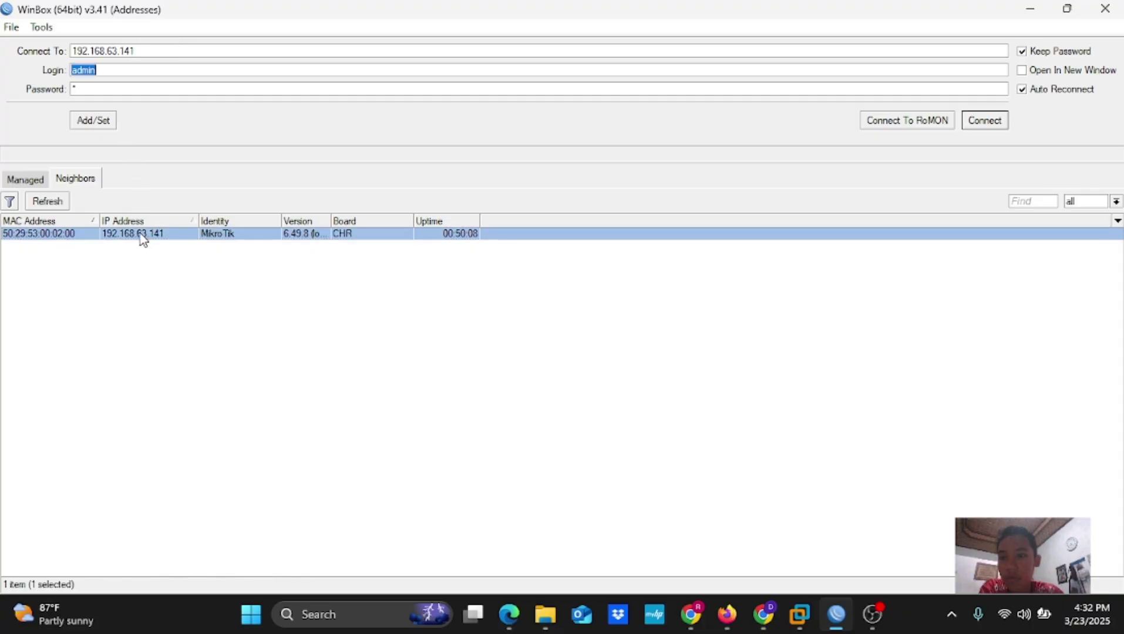
{"action": "left_click", "coordinate": [987, 125]}
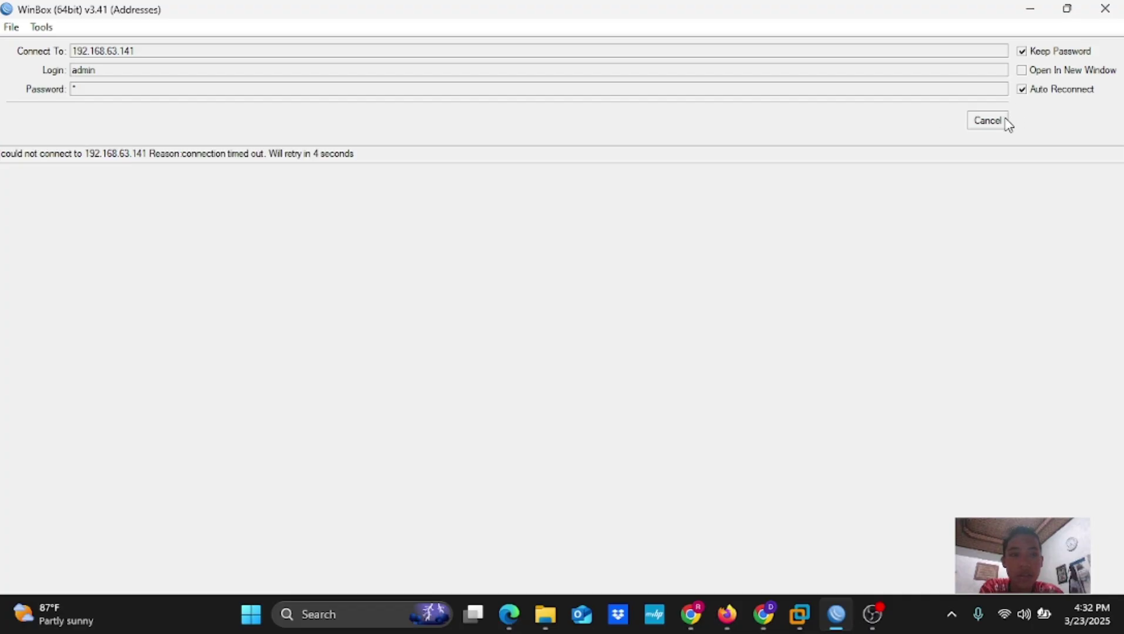
{"action": "left_click", "coordinate": [987, 121]}
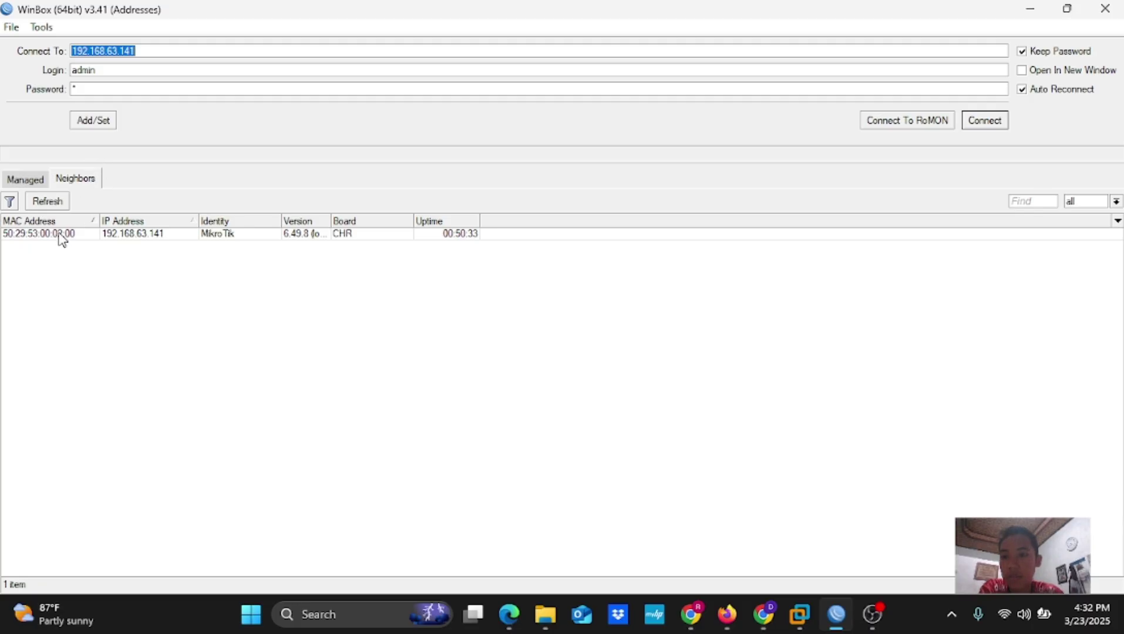
{"action": "left_click", "coordinate": [60, 235]}
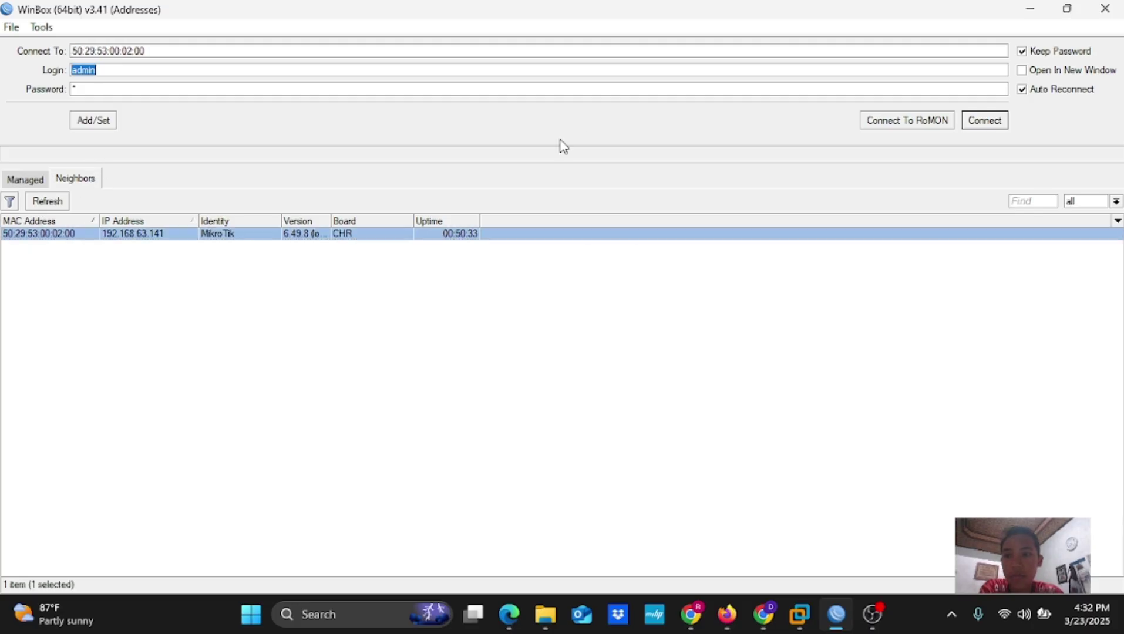
Log in over MAC address 50:29:53:00:02:00 and show the IP > Addresses list
{"action": "left_click", "coordinate": [998, 123]}
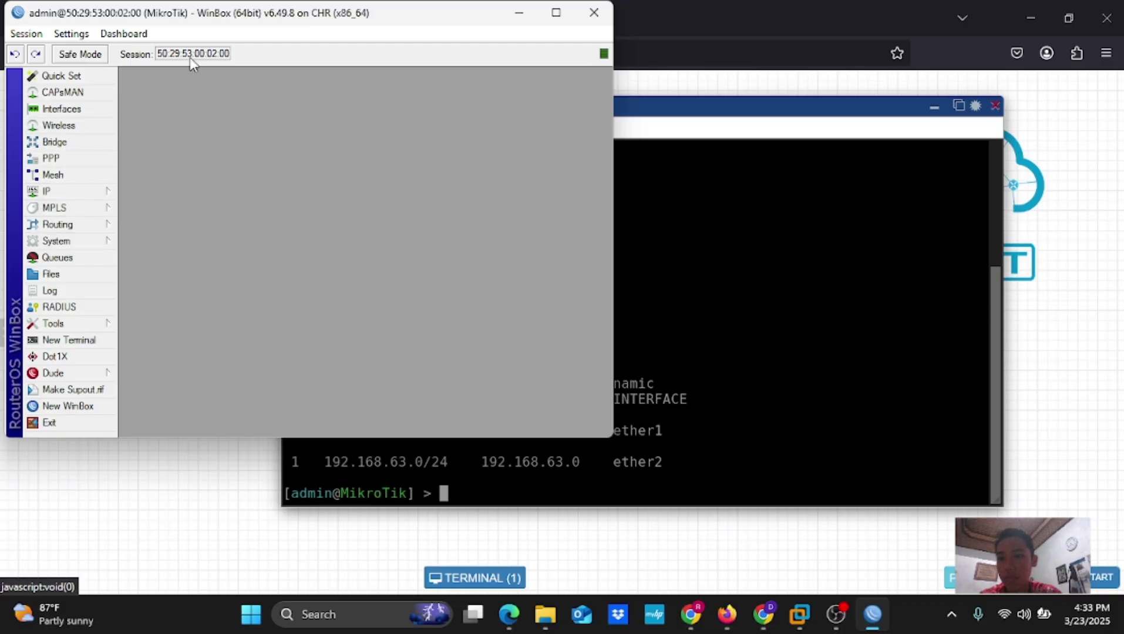
{"action": "left_click", "coordinate": [88, 194]}
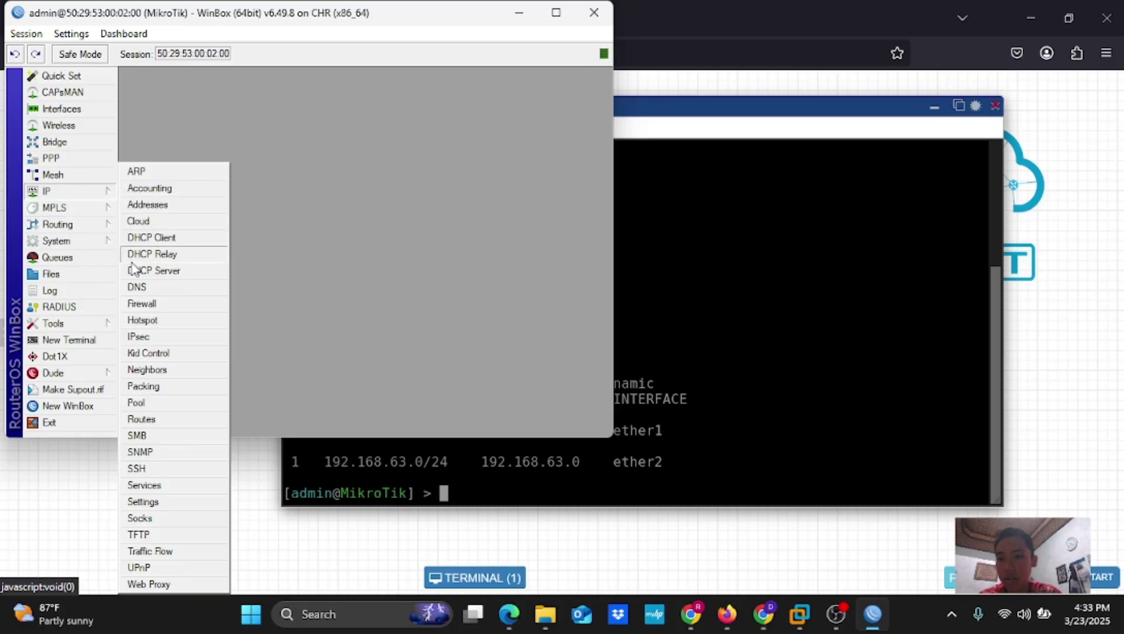
{"action": "left_click", "coordinate": [176, 205]}
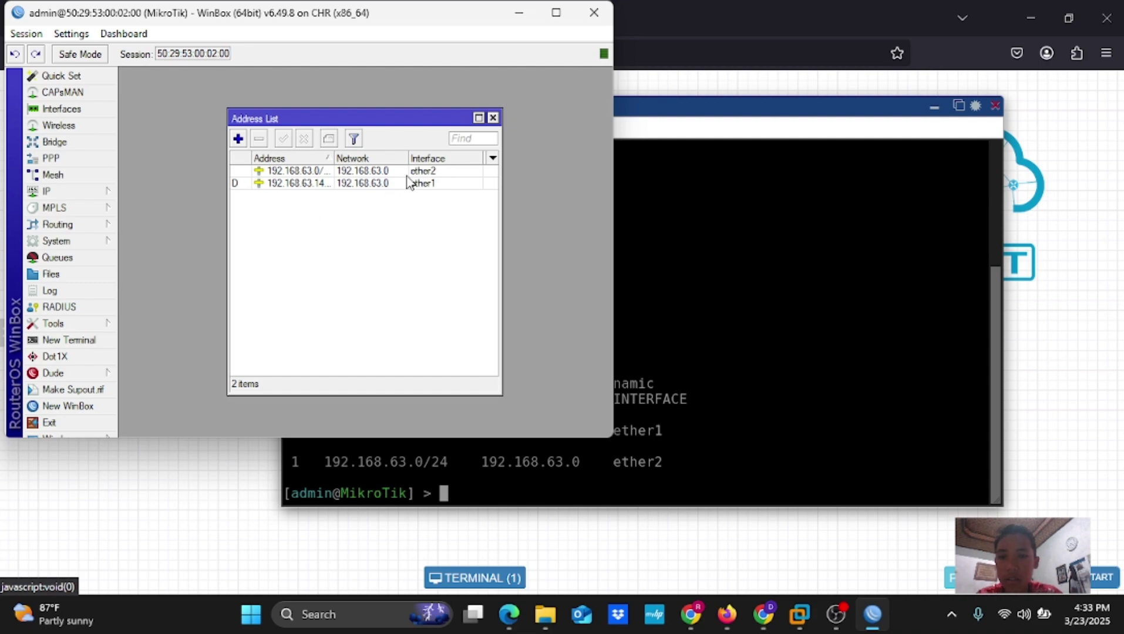
Disable the 192.168.63.0/24 address on ether2 in the Address List
{"action": "left_click", "coordinate": [453, 171]}
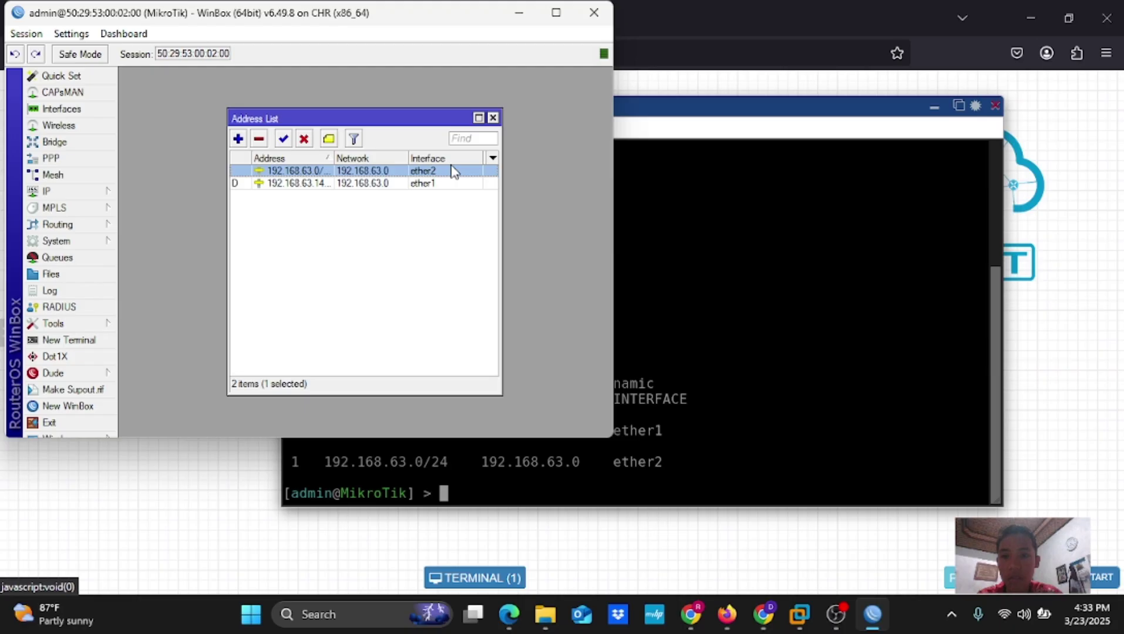
{"action": "left_click", "coordinate": [304, 139]}
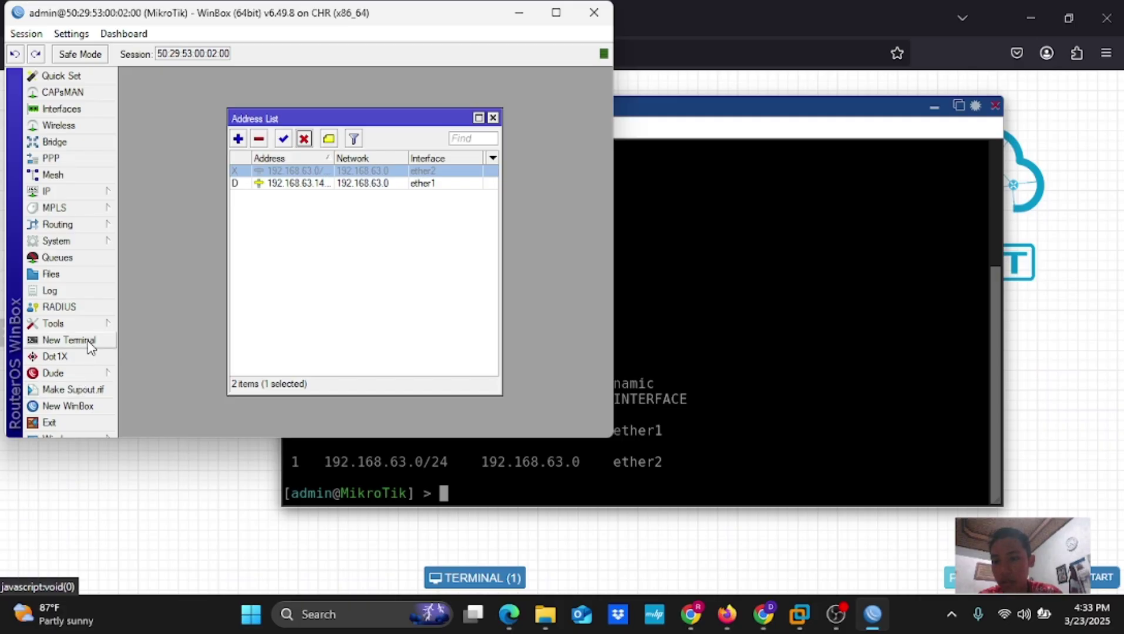
In a WinBox terminal, enter the ip address command level, correcting the mistyped input
{"action": "left_click", "coordinate": [69, 340]}
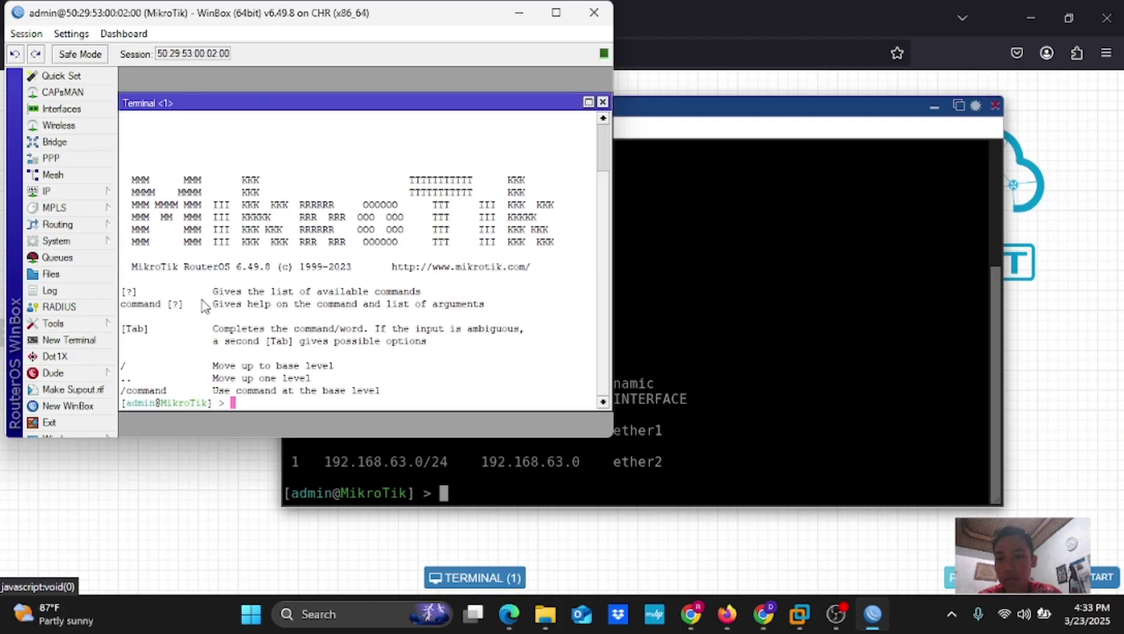
{"action": "type", "text": "ip ad"}
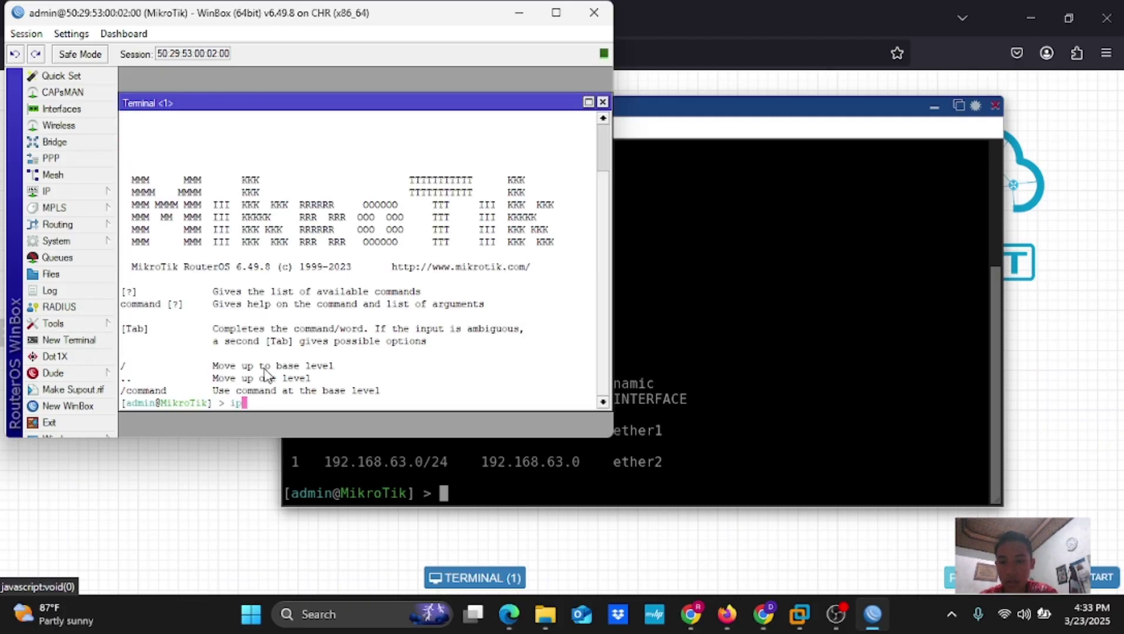
{"action": "type", "text": "dress prtin"}
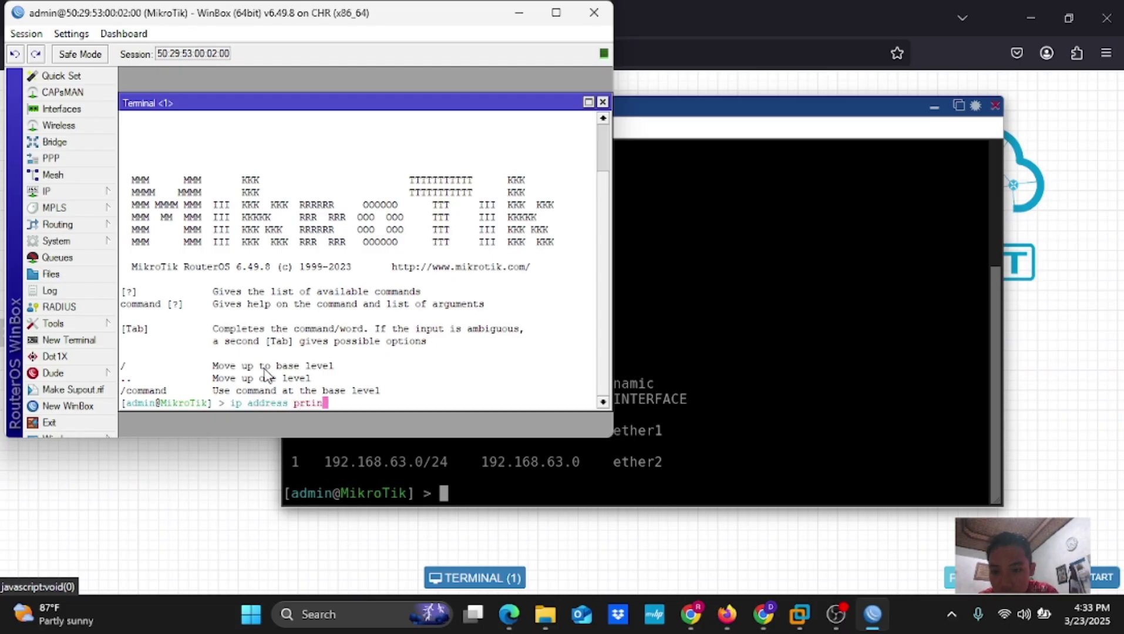
{"action": "key", "text": "BackSpace"}
{"action": "key", "text": "BackSpace"}
{"action": "key", "text": "BackSpace"}
{"action": "key", "text": "BackSpace"}
{"action": "key", "text": "BackSpace"}
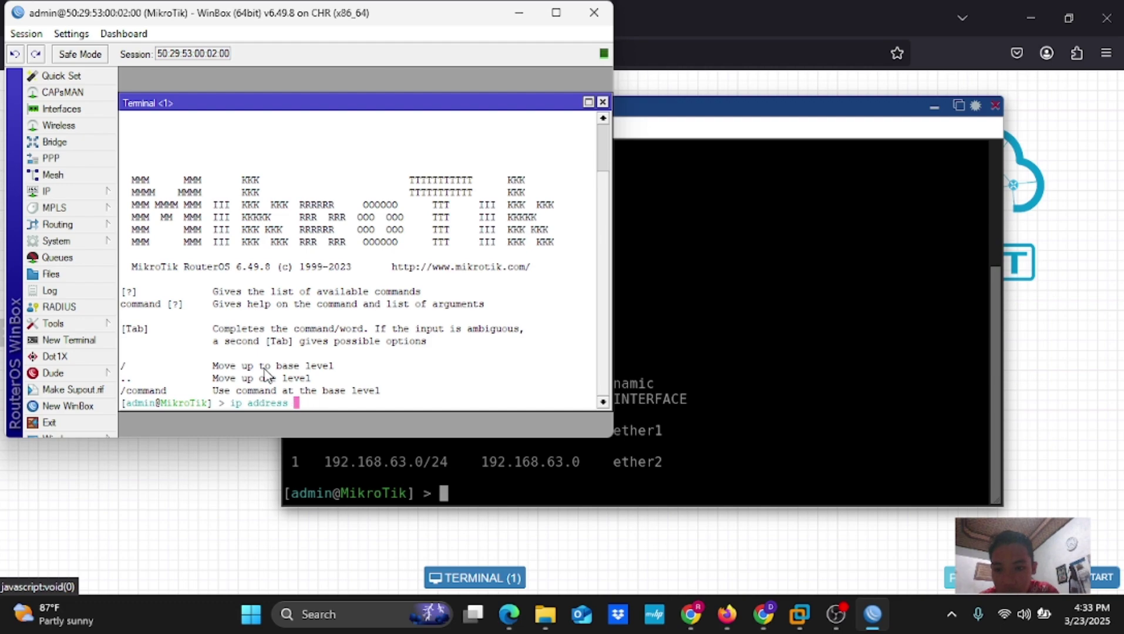
{"action": "key", "text": "Return"}
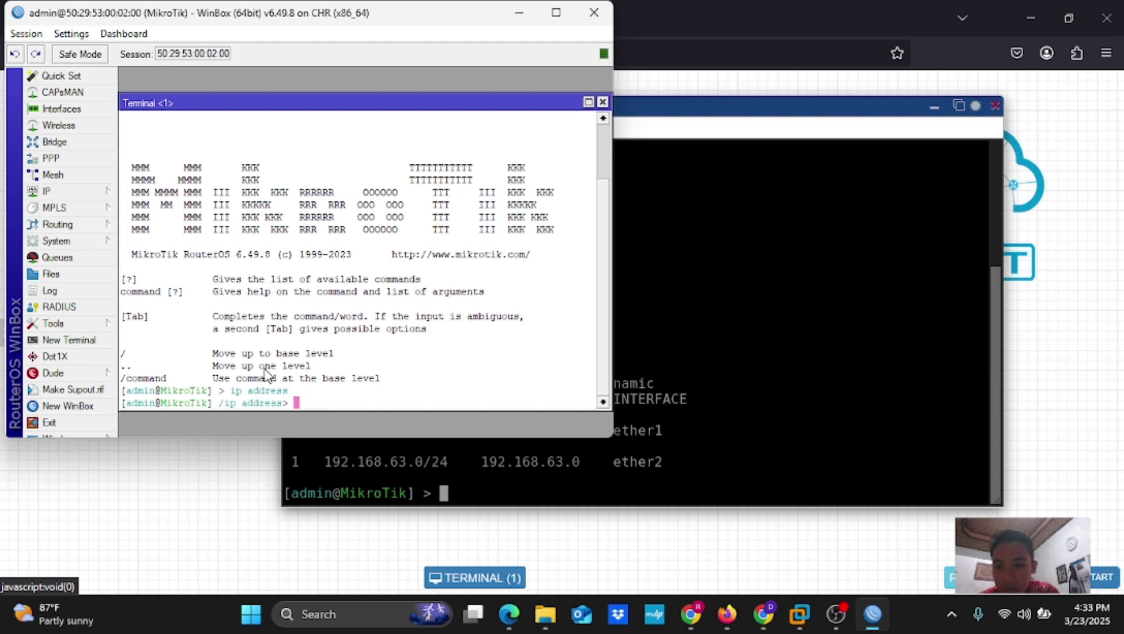
{"action": "type", "text": "u"}
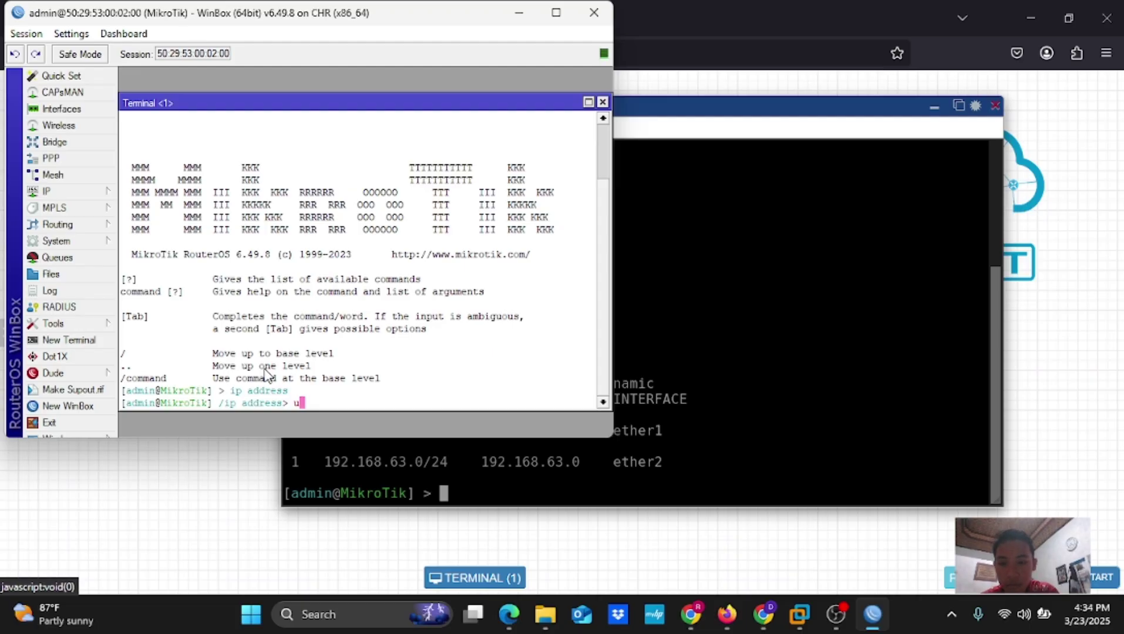
{"action": "key", "text": "BackSpace"}
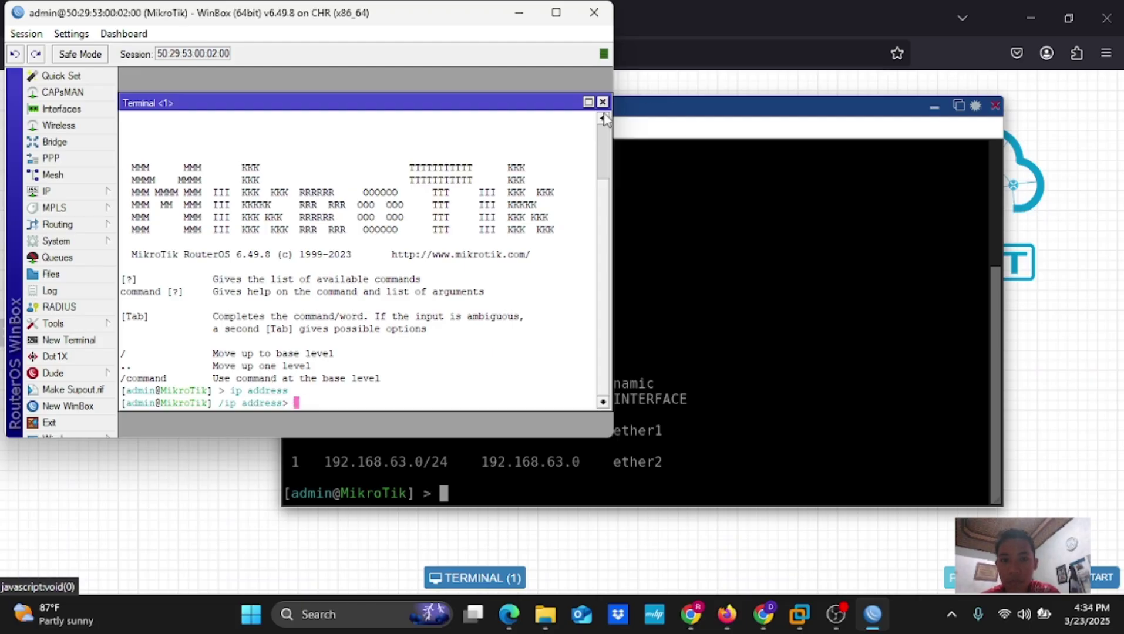
In a fresh terminal, run 'ip address print' to show the ether2 address disabled
{"action": "left_click", "coordinate": [602, 101]}
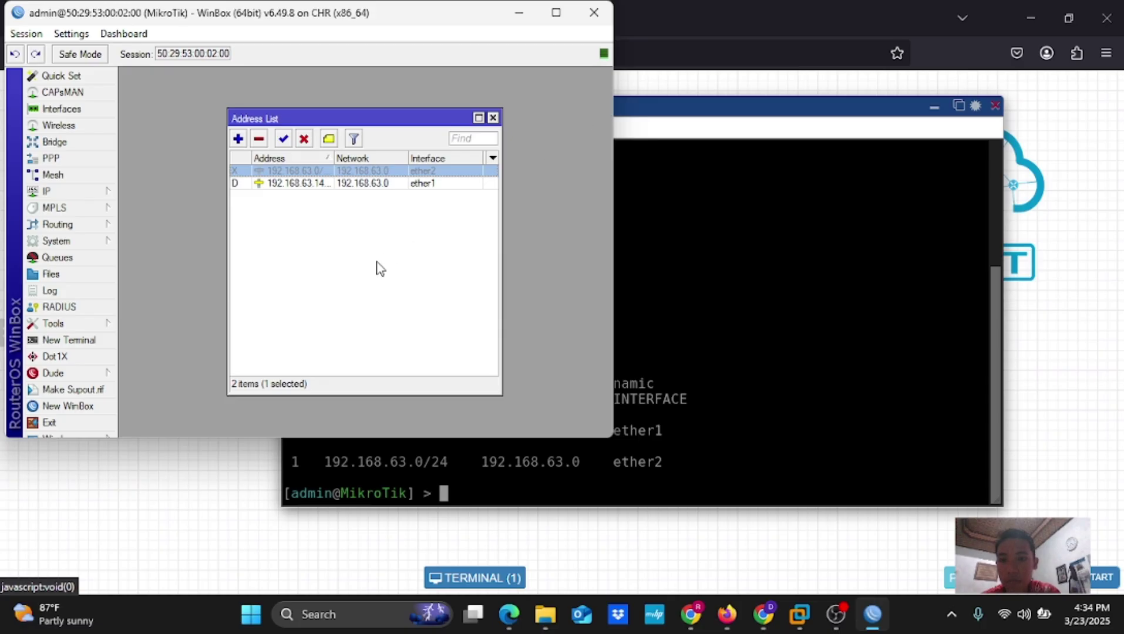
{"action": "left_click", "coordinate": [88, 342]}
{"action": "type", "text": "i"}
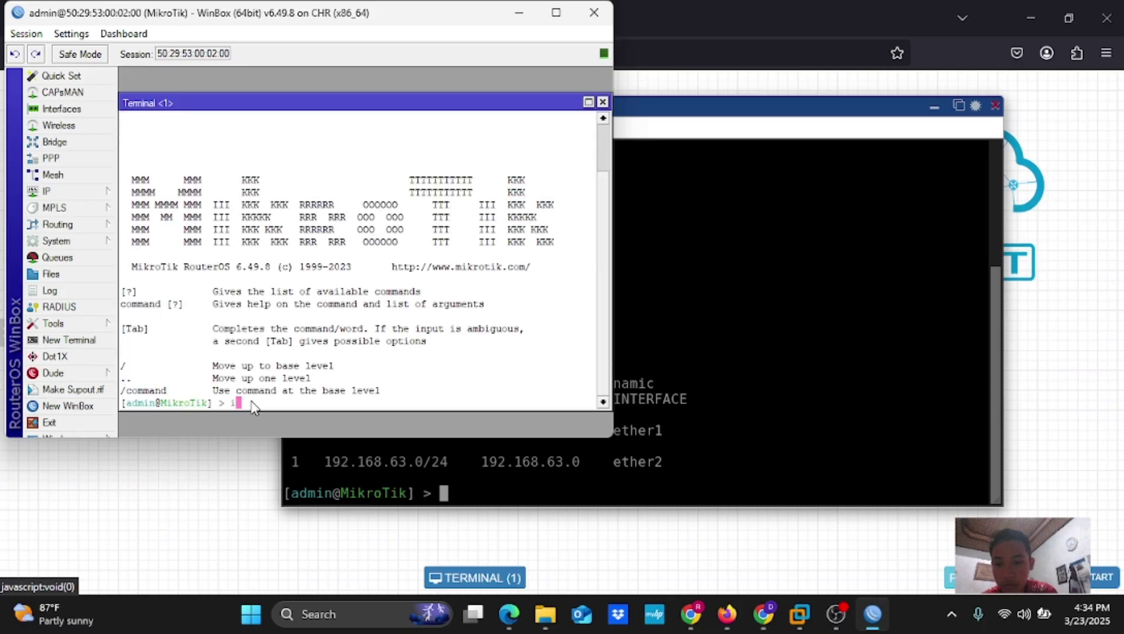
{"action": "type", "text": "p addres"}
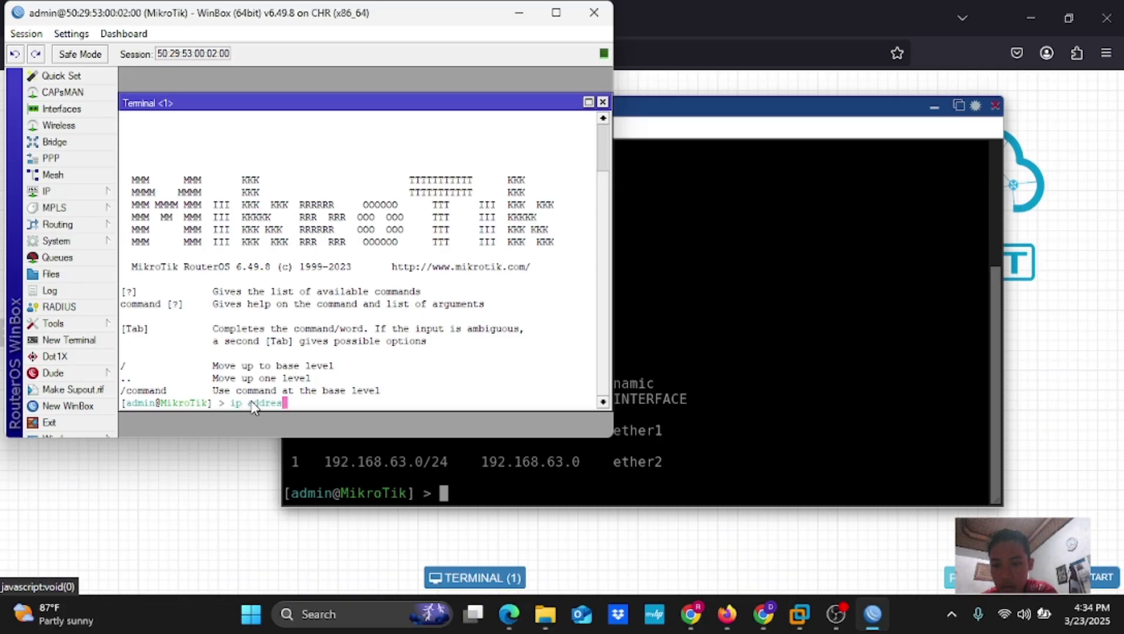
{"action": "type", "text": "s pri"}
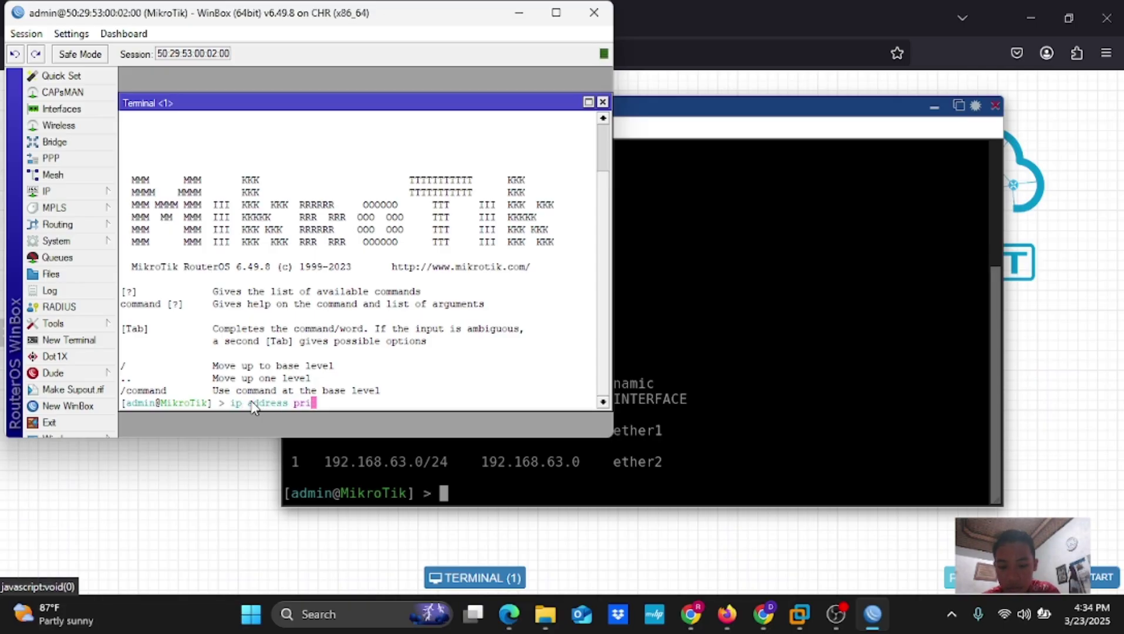
{"action": "type", "text": "nt"}
{"action": "key", "text": "Return"}
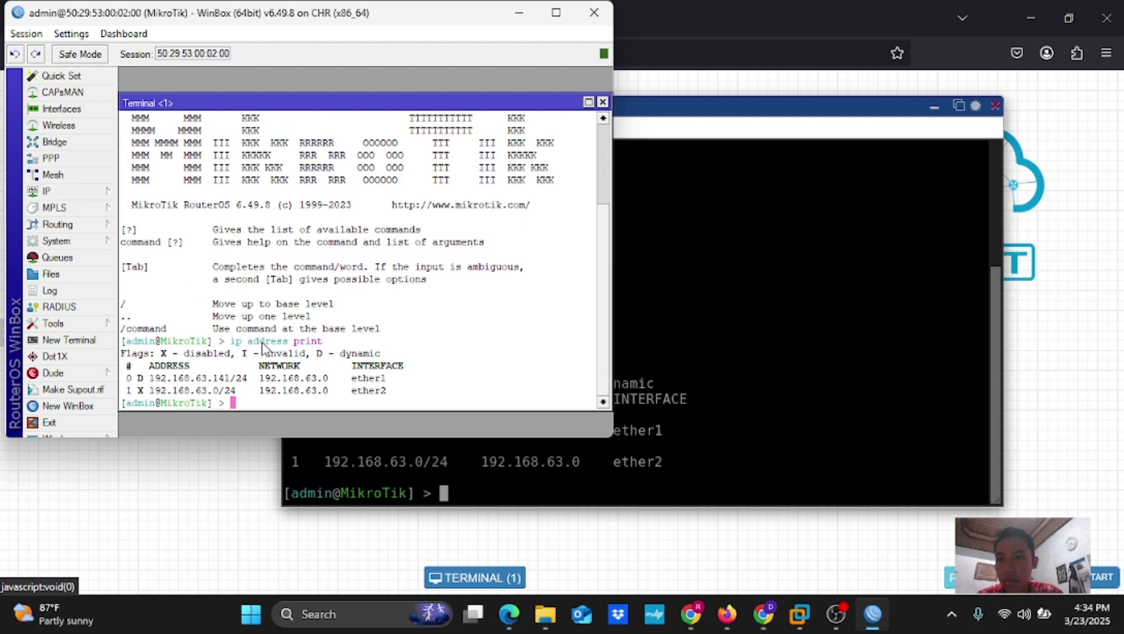
{"action": "mouse_move", "coordinate": [799, 615]}
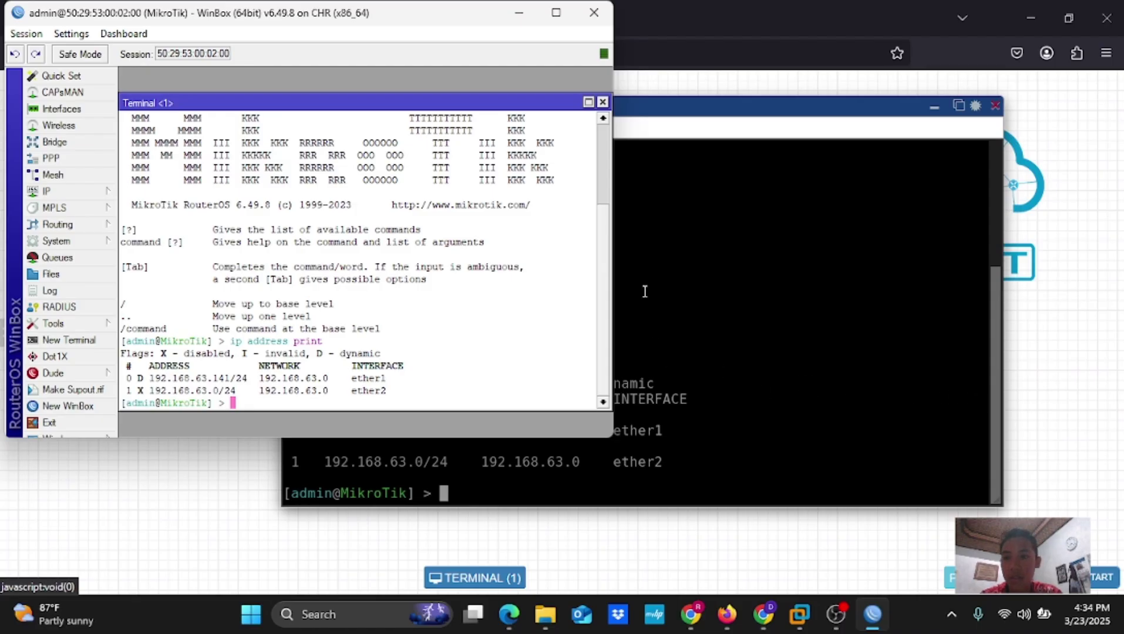
In Canva, move from slides 6 and 7 to slide 5 'Mengakses routerboard menggunakan webfig', then restore WinBox
{"action": "left_click", "coordinate": [764, 614]}
{"action": "left_click", "coordinate": [857, 524]}
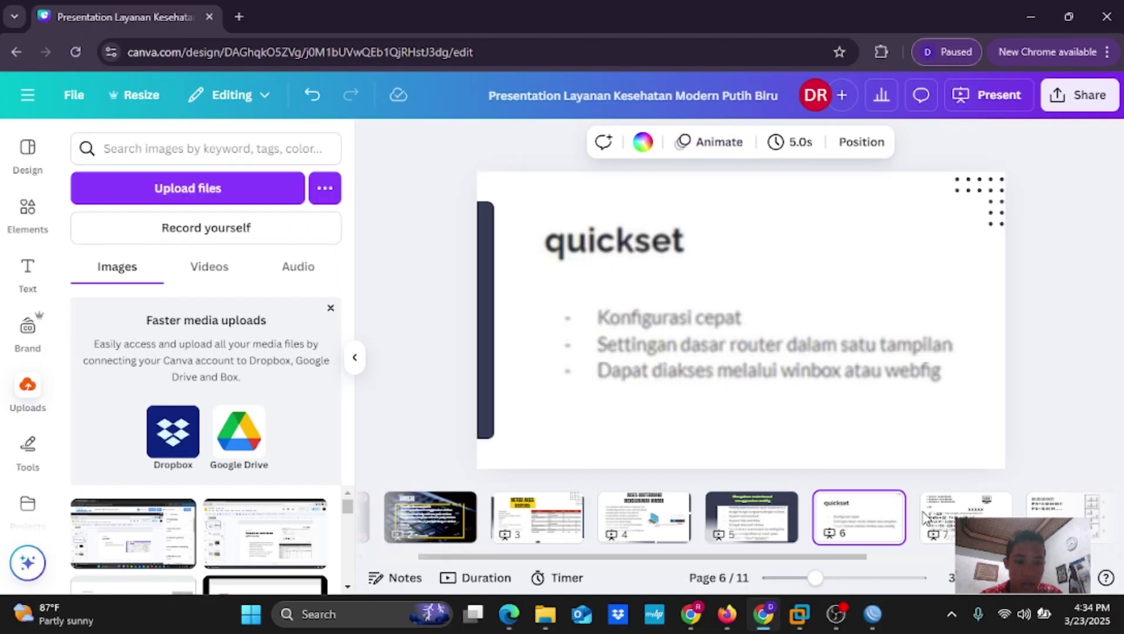
{"action": "left_click", "coordinate": [963, 517]}
{"action": "left_click", "coordinate": [753, 522]}
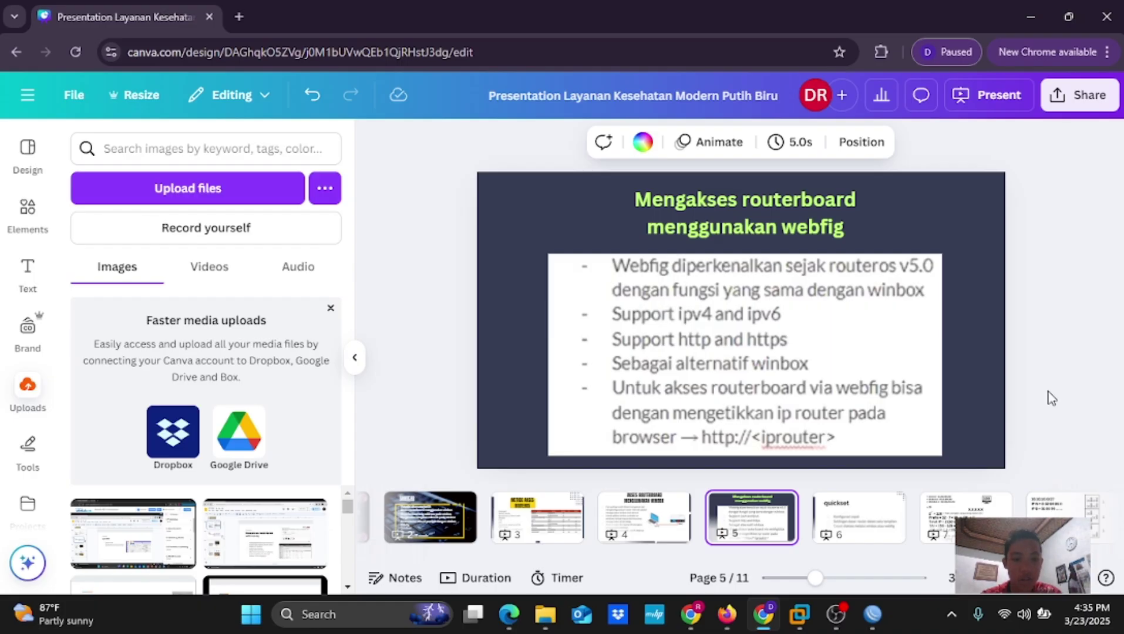
{"action": "mouse_move", "coordinate": [761, 615]}
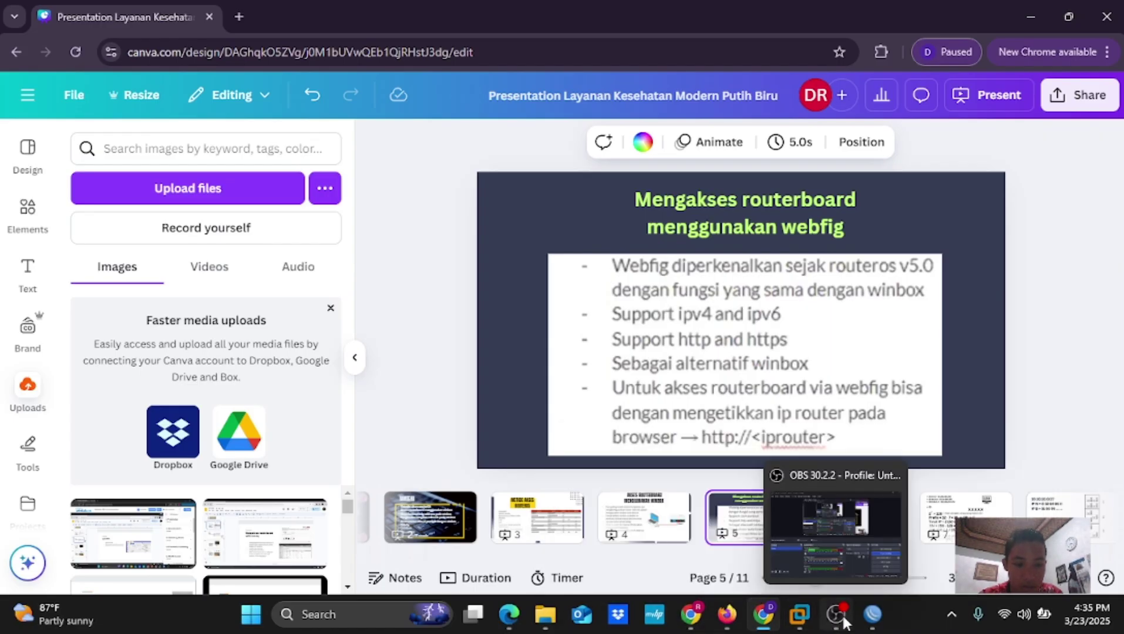
{"action": "left_click", "coordinate": [872, 615]}
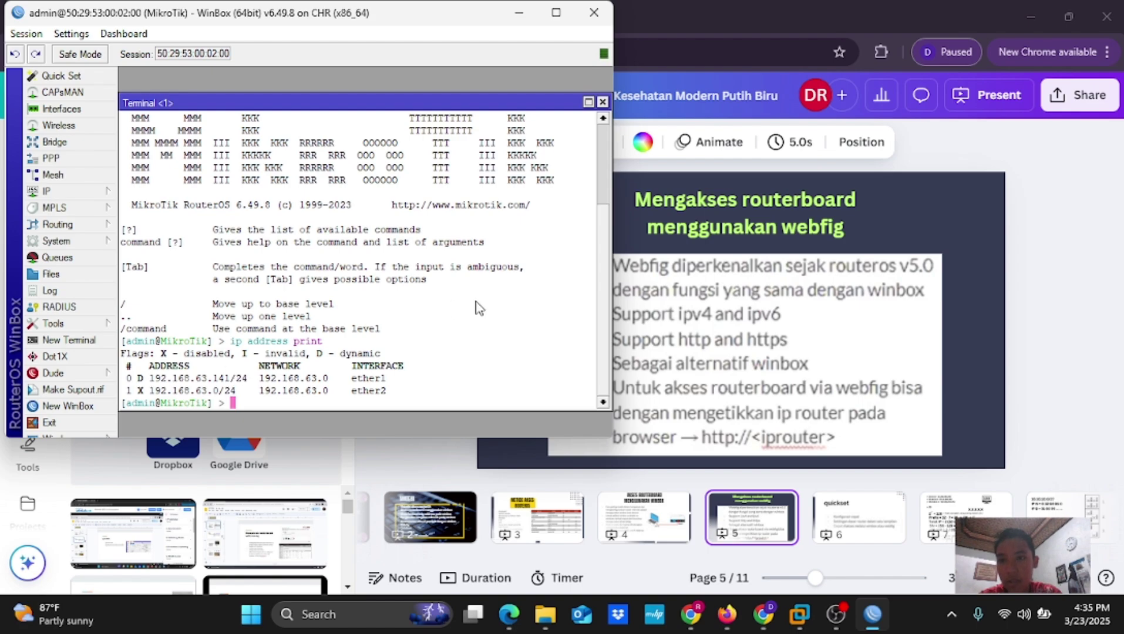
Load 192.168.63.141 in a new Chrome tab, checking WinBox for the router's IP
{"action": "left_click", "coordinate": [519, 11]}
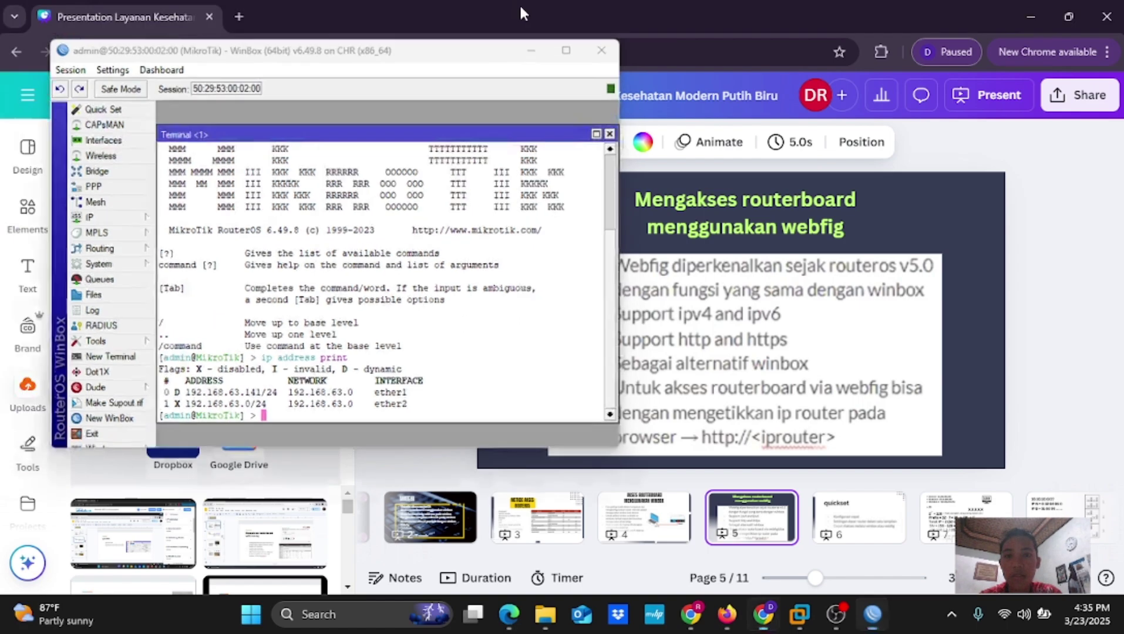
{"action": "left_click", "coordinate": [238, 15]}
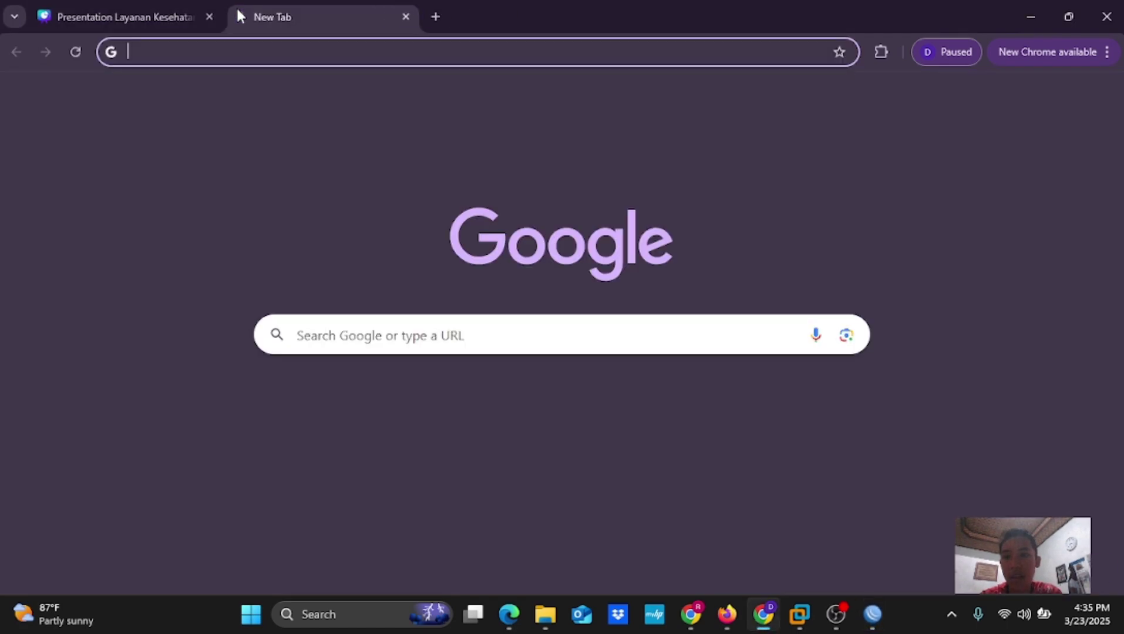
{"action": "type", "text": "1"}
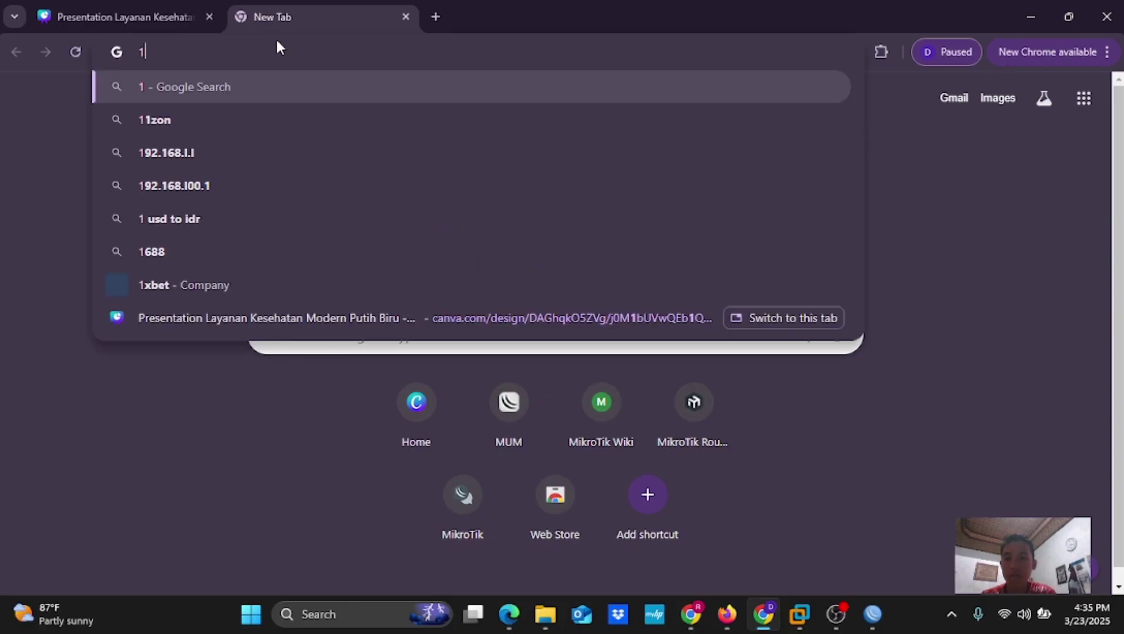
{"action": "type", "text": "92.1"}
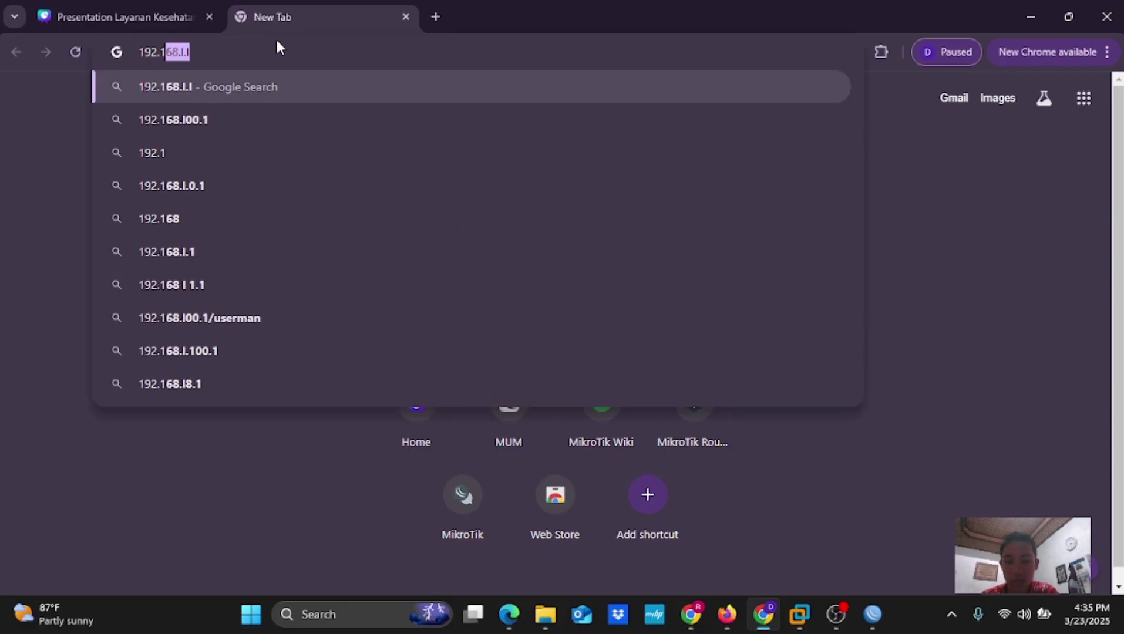
{"action": "type", "text": "68."}
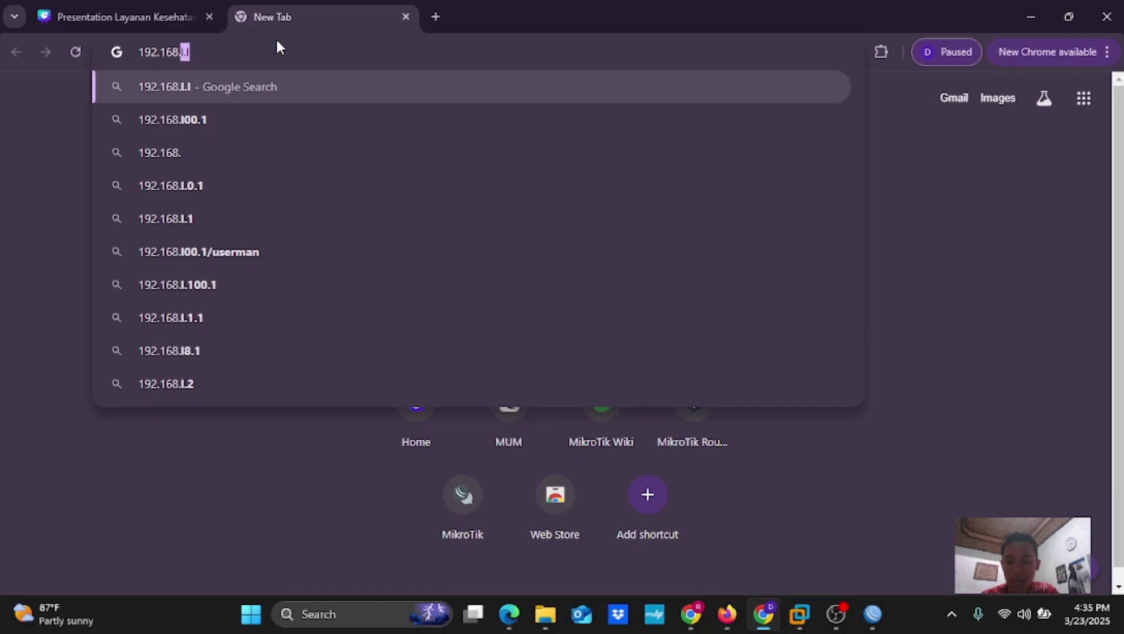
{"action": "type", "text": "6"}
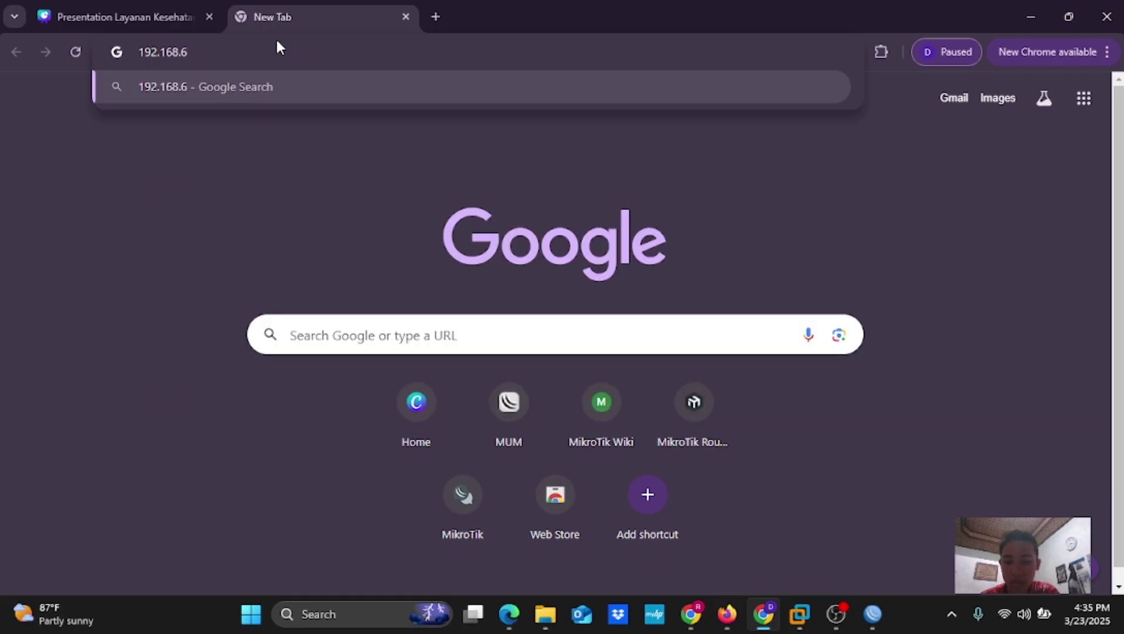
{"action": "type", "text": "3"}
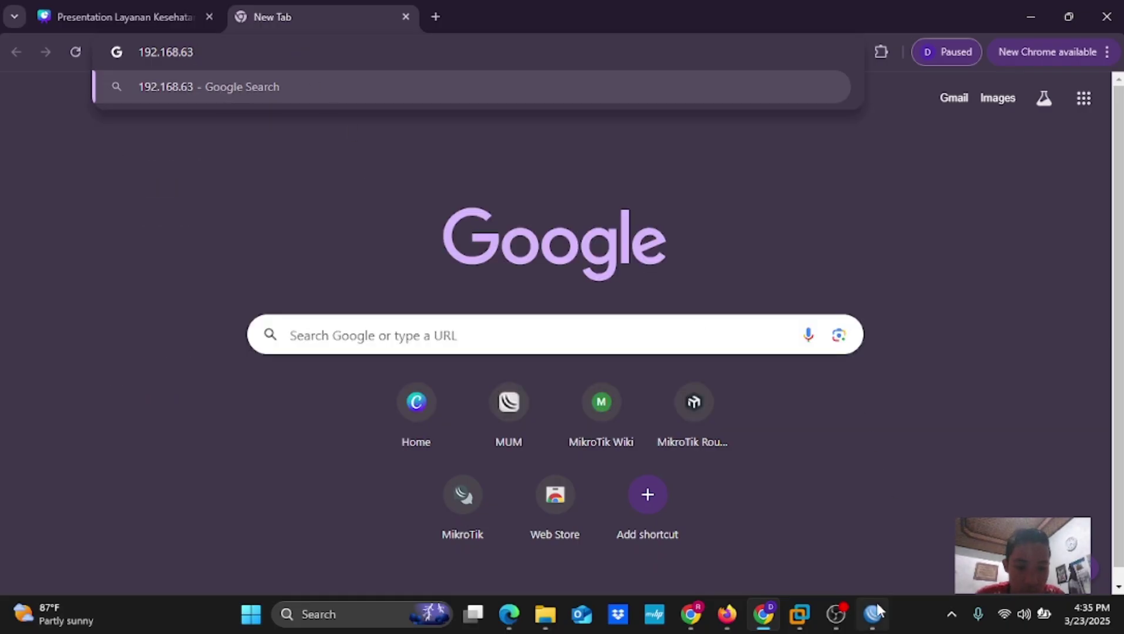
{"action": "left_click", "coordinate": [875, 614]}
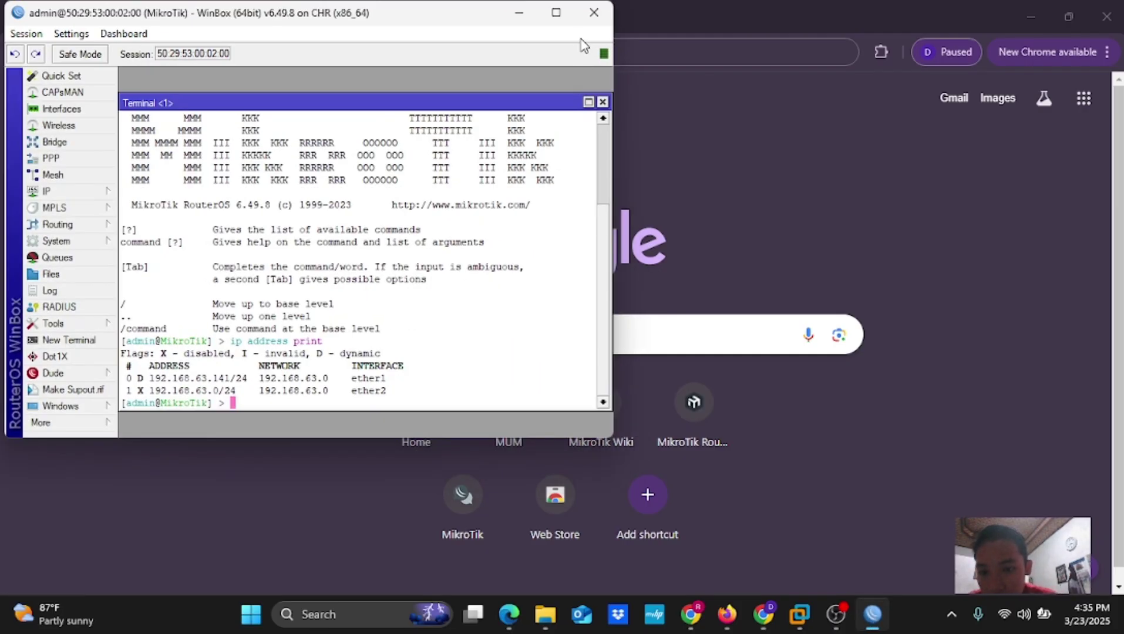
{"action": "mouse_move", "coordinate": [558, 14]}
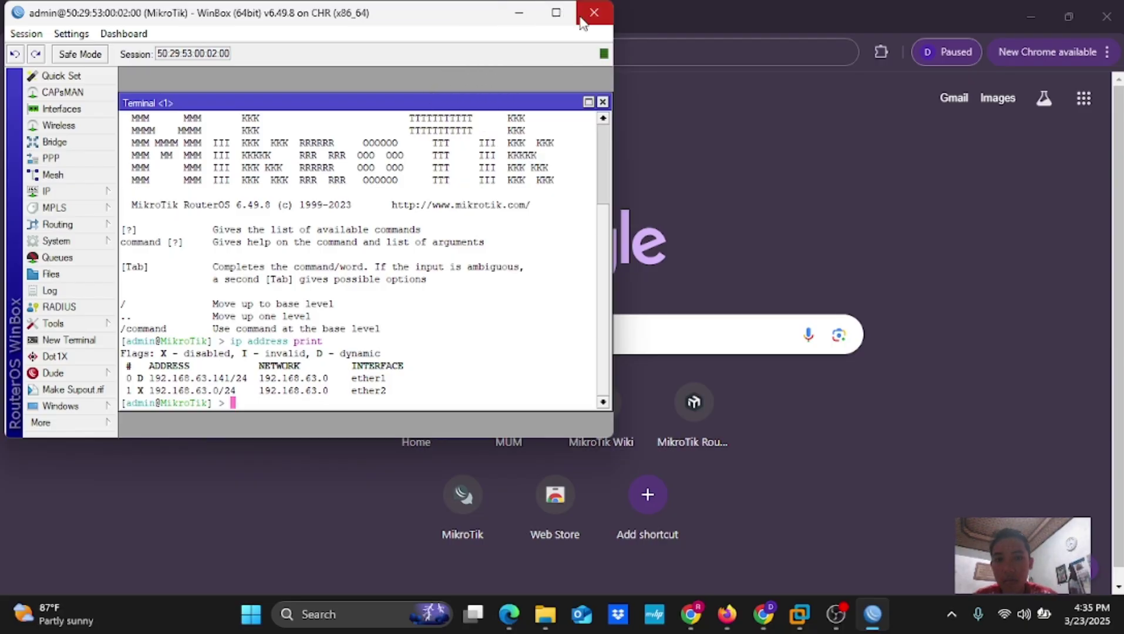
{"action": "left_click", "coordinate": [519, 16]}
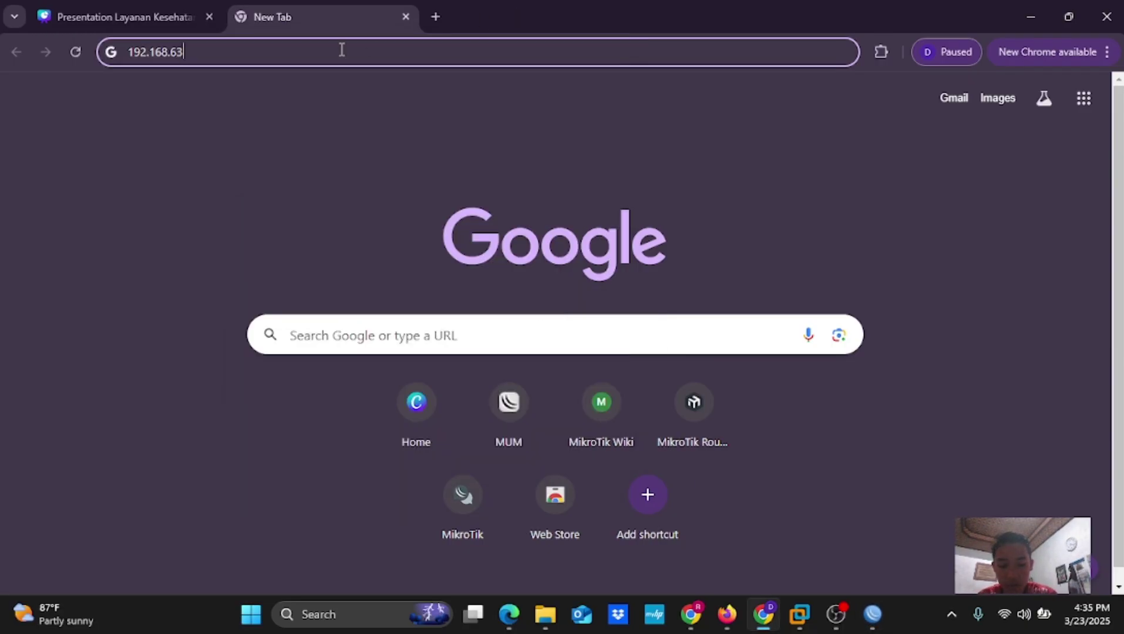
{"action": "type", "text": ".141"}
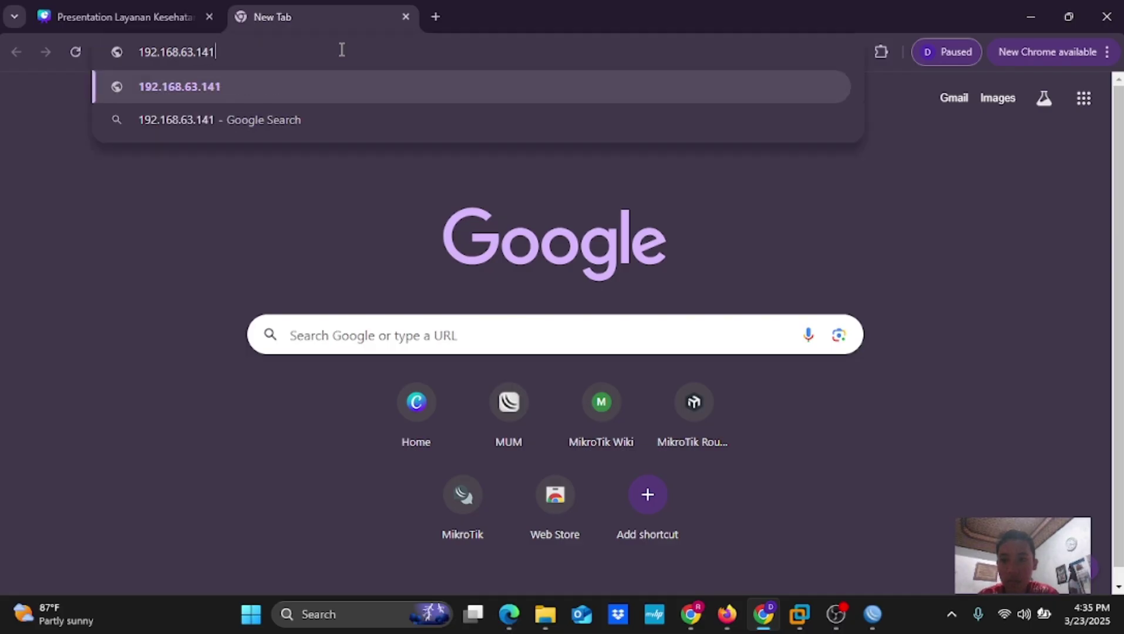
{"action": "key", "text": "Return"}
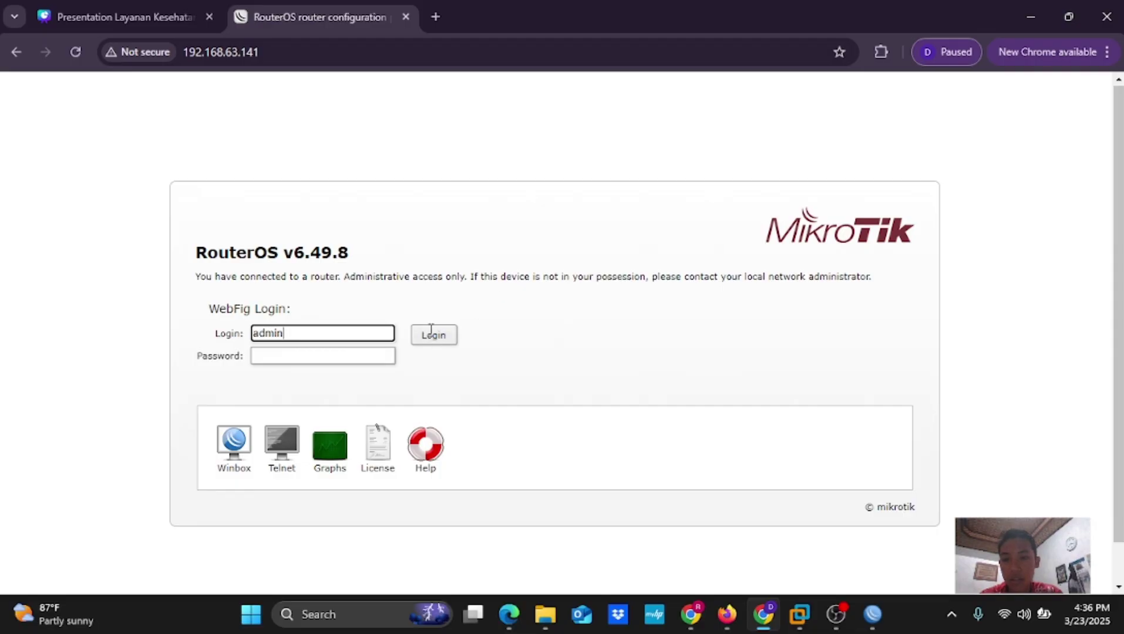
Sign in to WebFig as admin with an empty password
{"action": "scroll", "coordinate": [627, 248], "scroll_direction": "down", "scroll_amount": 1}
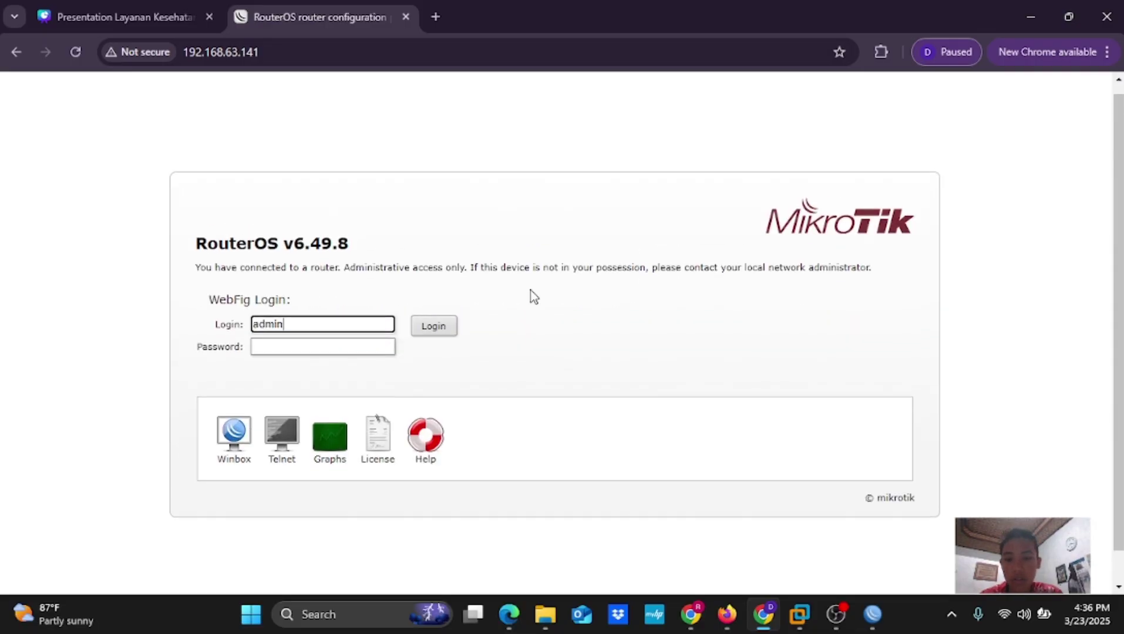
{"action": "left_click", "coordinate": [427, 327]}
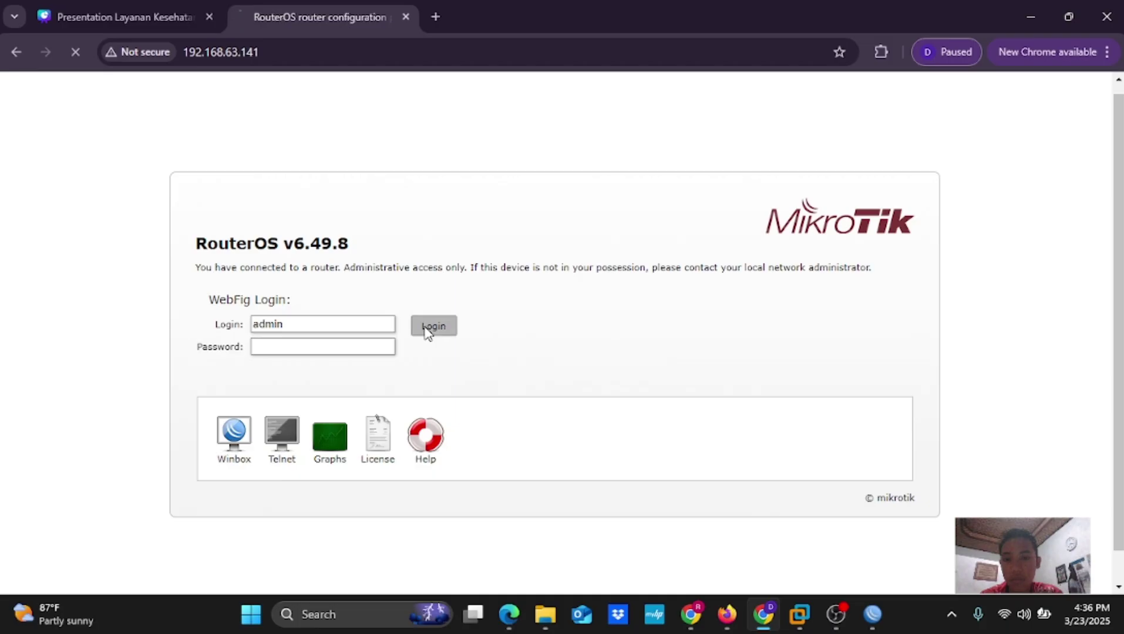
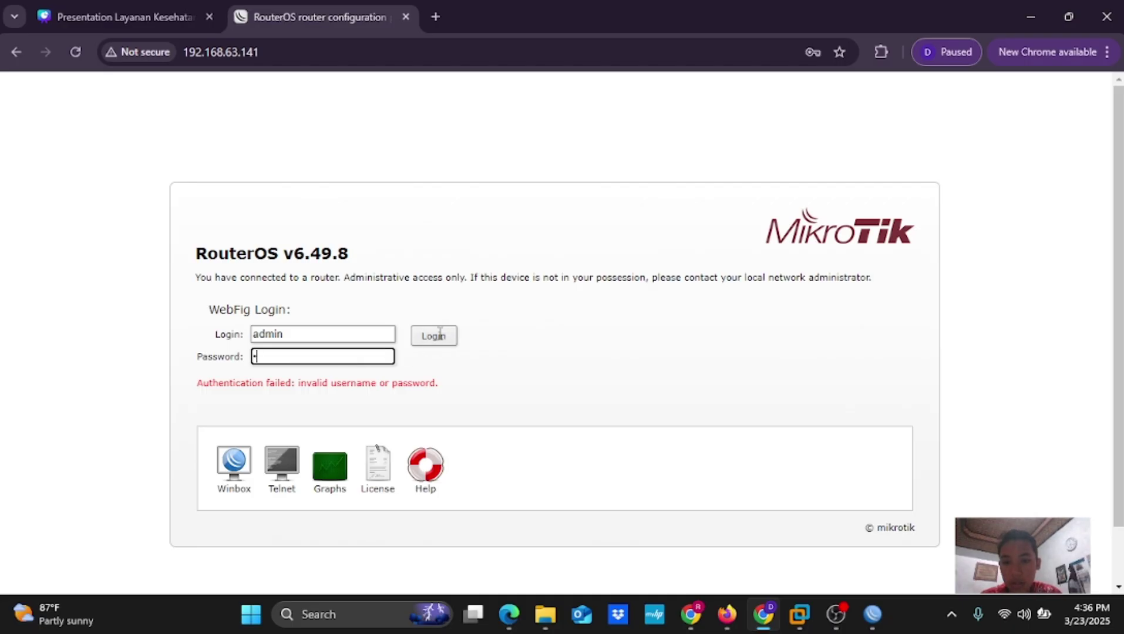
Log in to WebFig, then leave Quick Set for the full Interface list showing ether1–ether4
{"action": "left_click", "coordinate": [440, 333]}
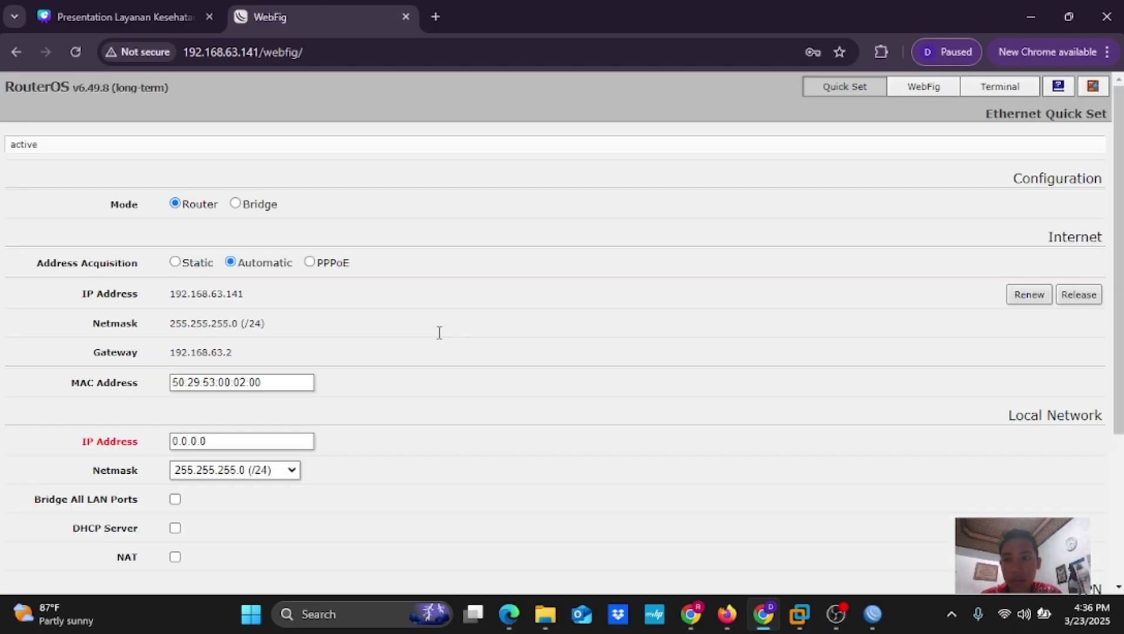
{"action": "left_click", "coordinate": [936, 88]}
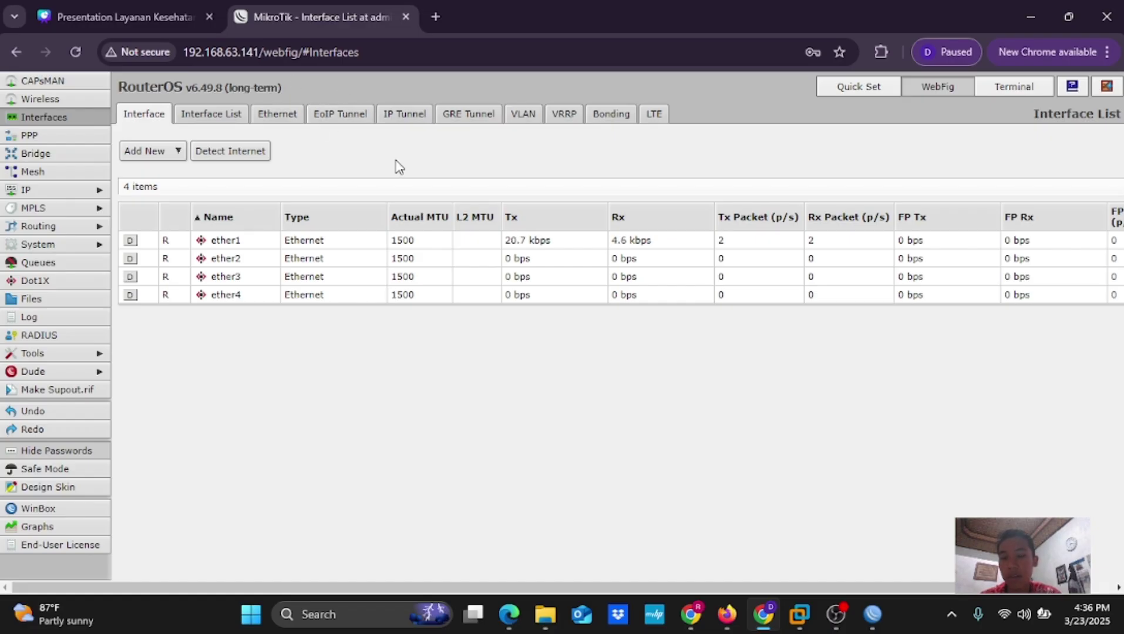
In WinBox, review the IP Services port list and the Quick Set window, then minimize WinBox
{"action": "left_click", "coordinate": [862, 625]}
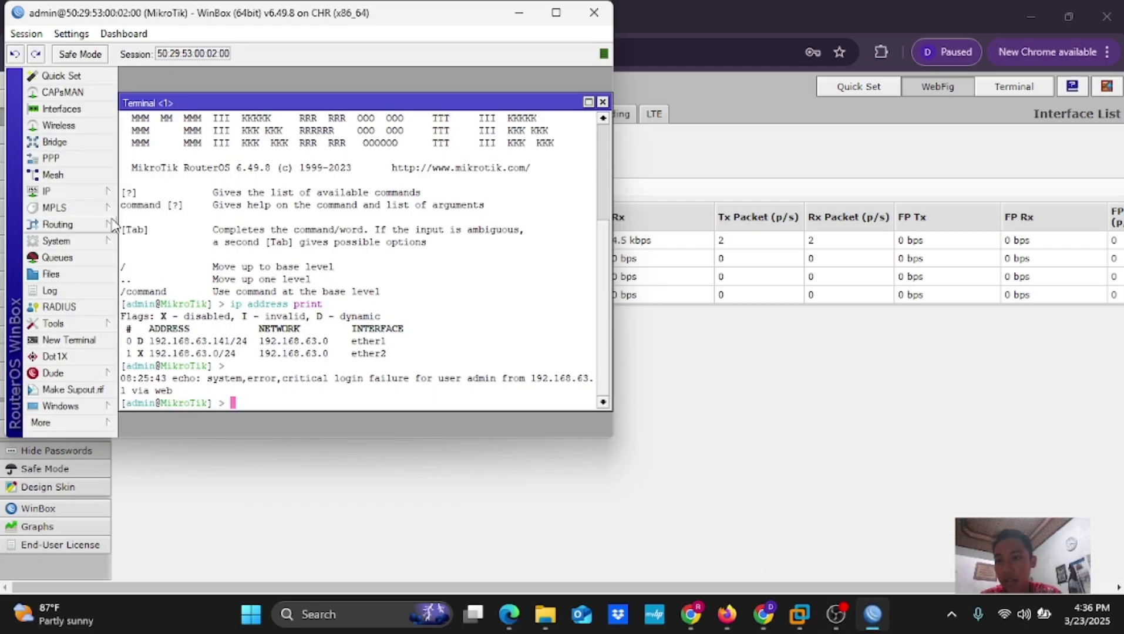
{"action": "left_click", "coordinate": [87, 194]}
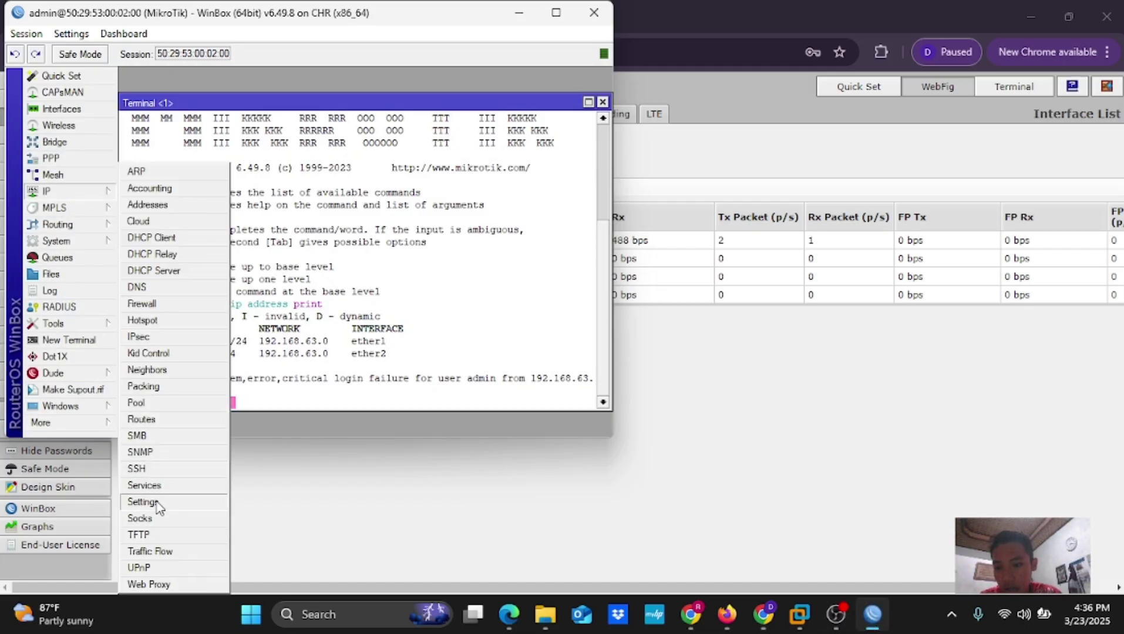
{"action": "left_click", "coordinate": [160, 486]}
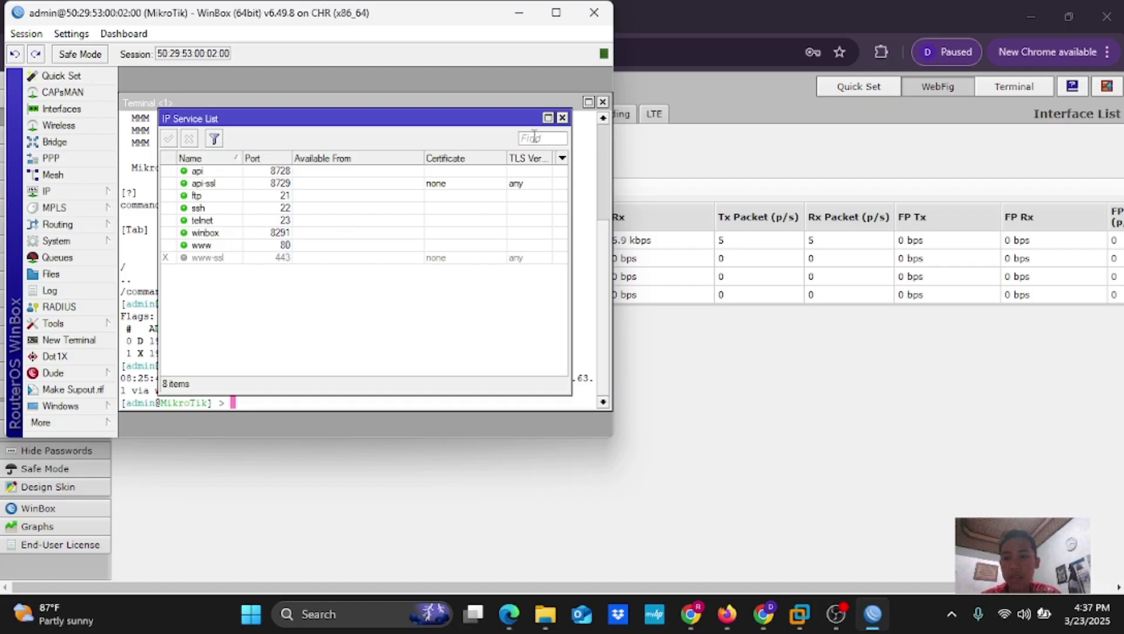
{"action": "left_click", "coordinate": [562, 118]}
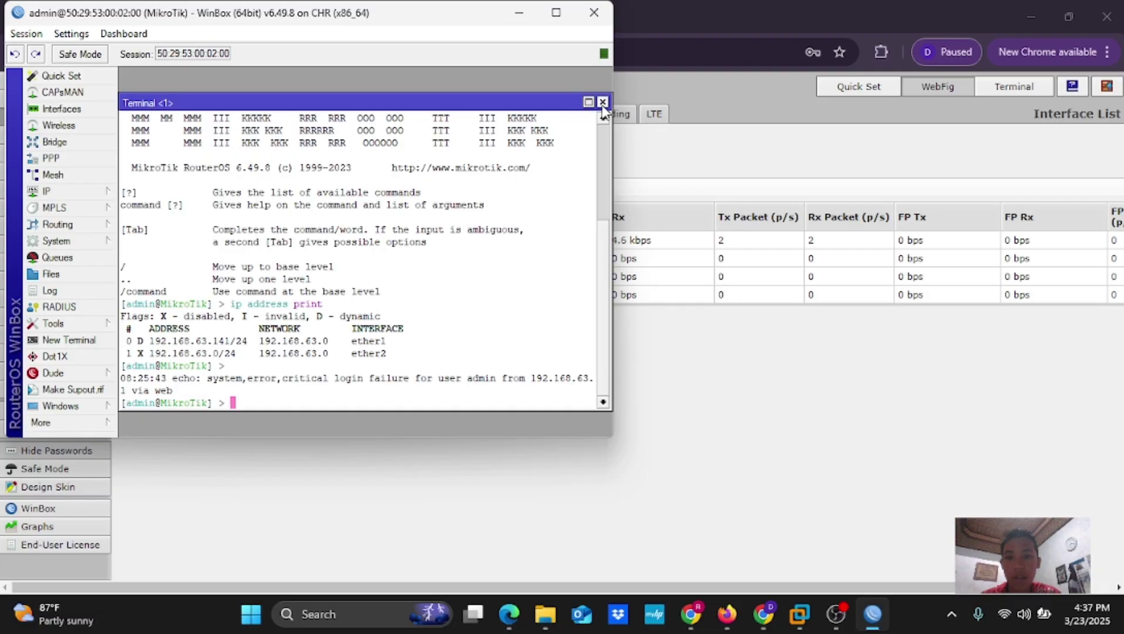
{"action": "left_click", "coordinate": [61, 76]}
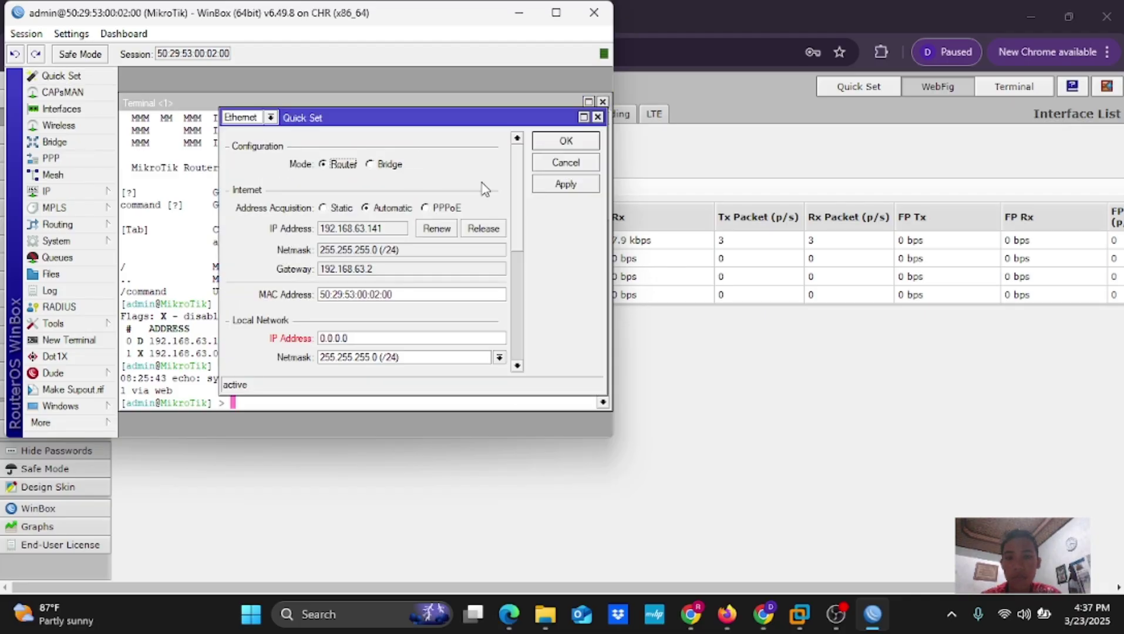
{"action": "left_click", "coordinate": [519, 14]}
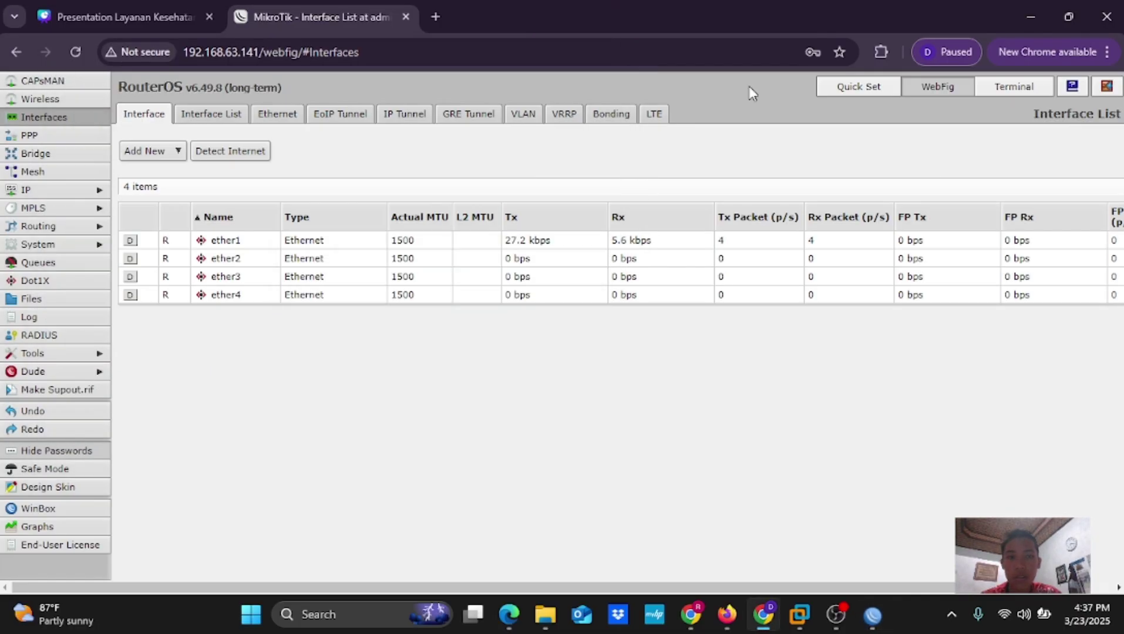
Open WebFig's Ethernet Quick Set page and look over its settings
{"action": "left_click", "coordinate": [870, 88]}
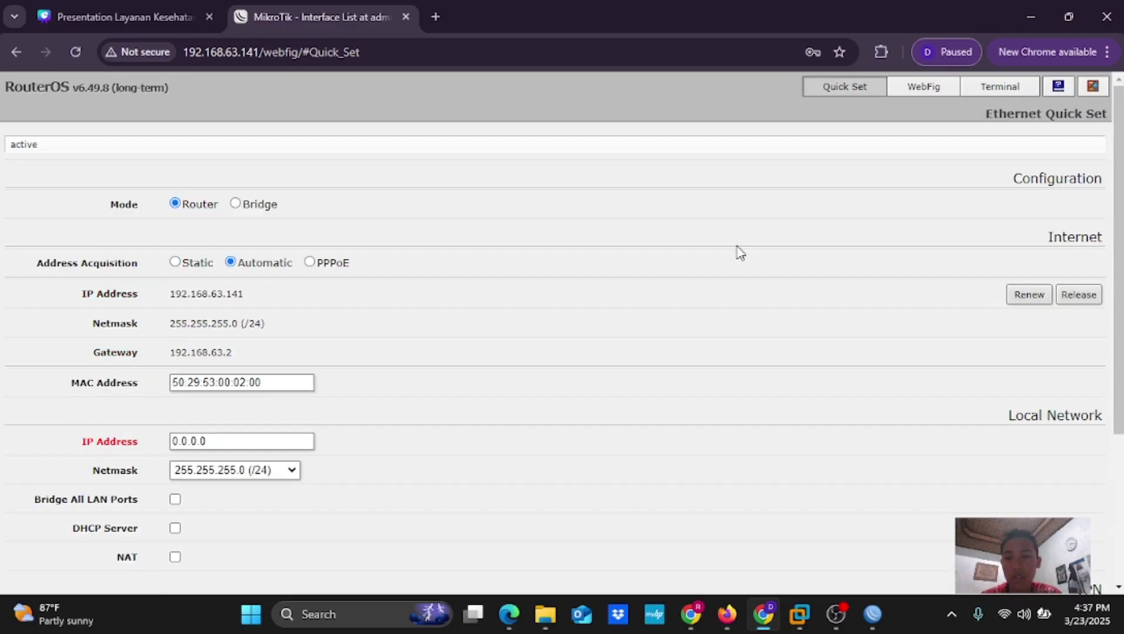
{"action": "scroll", "coordinate": [737, 251], "scroll_direction": "down", "scroll_amount": 2}
{"action": "scroll", "coordinate": [738, 252], "scroll_direction": "up", "scroll_amount": 2}
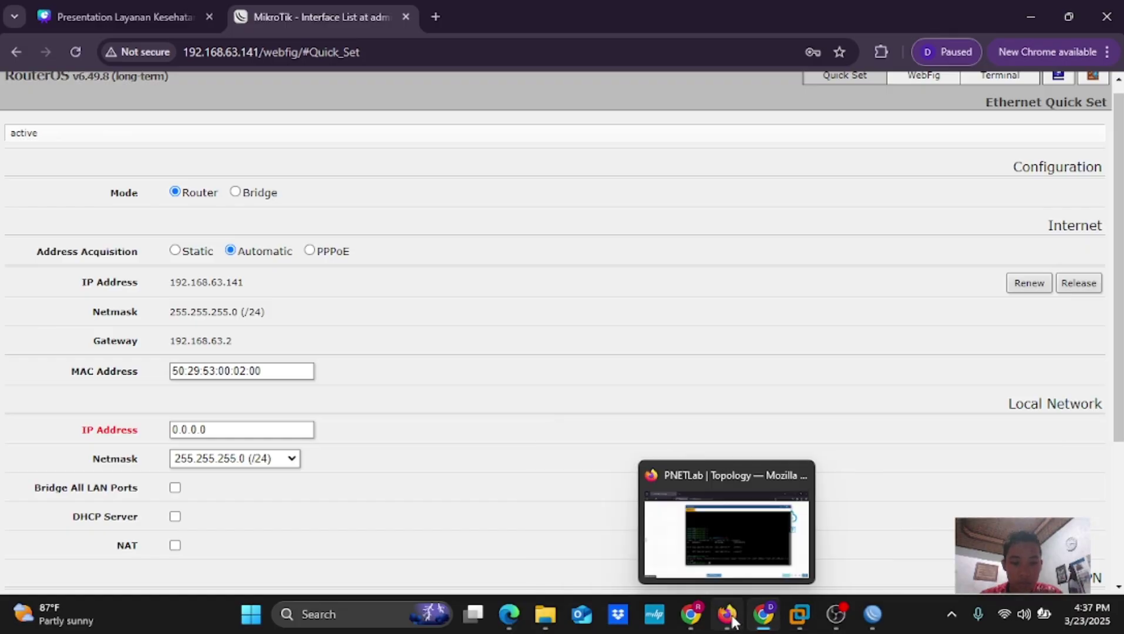
Check the course video window, then switch to the Canva presentation tab
{"action": "mouse_move", "coordinate": [762, 619]}
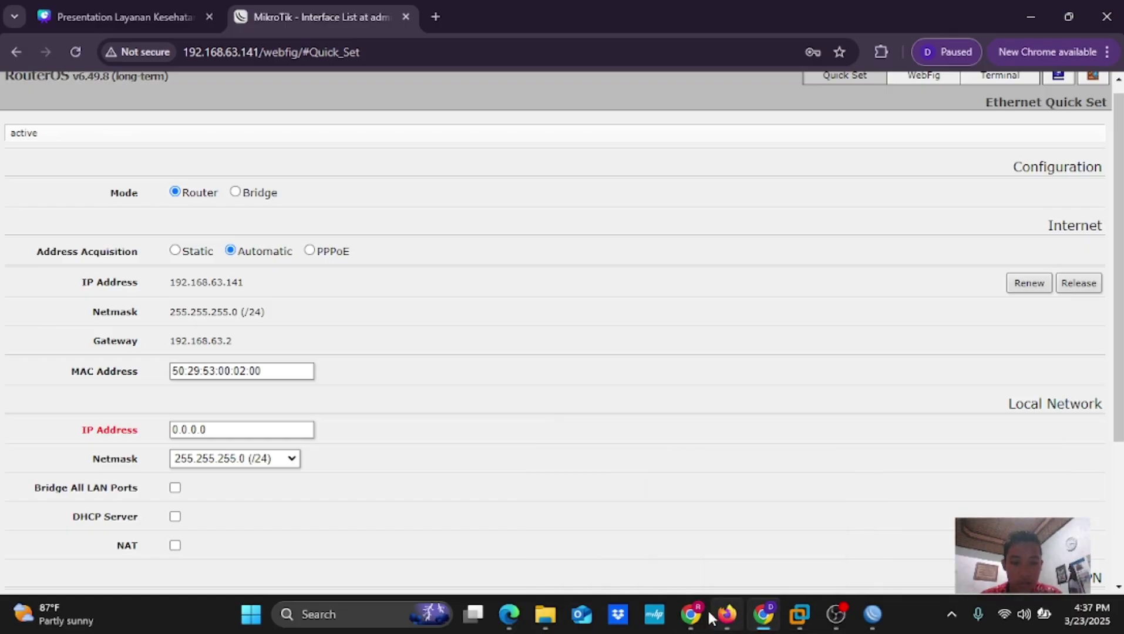
{"action": "left_click", "coordinate": [692, 614]}
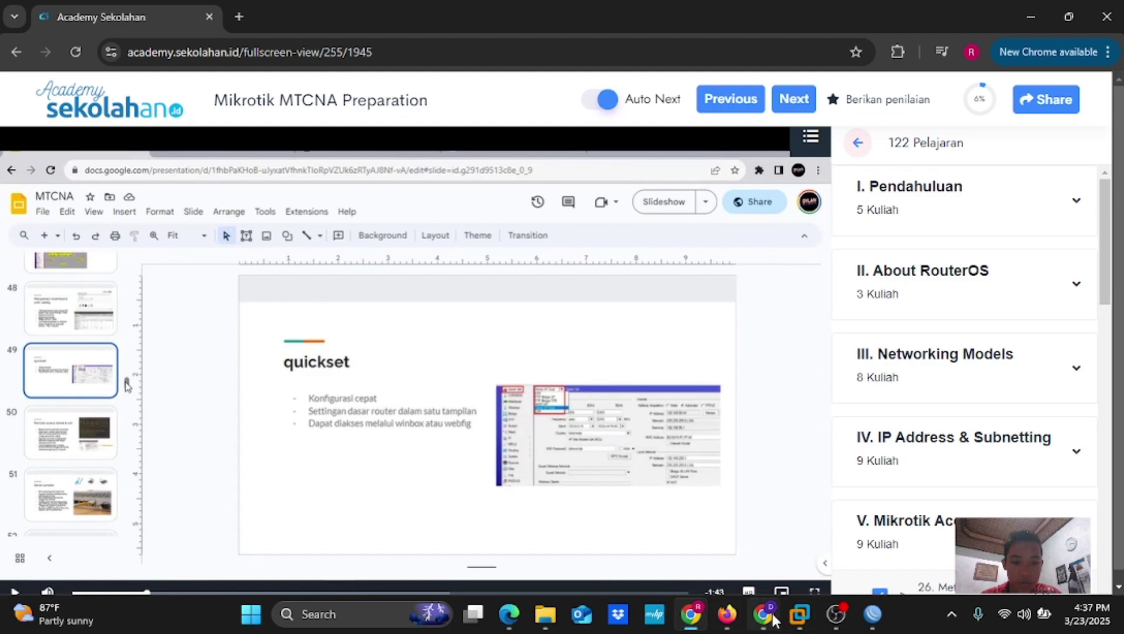
{"action": "left_click", "coordinate": [773, 616]}
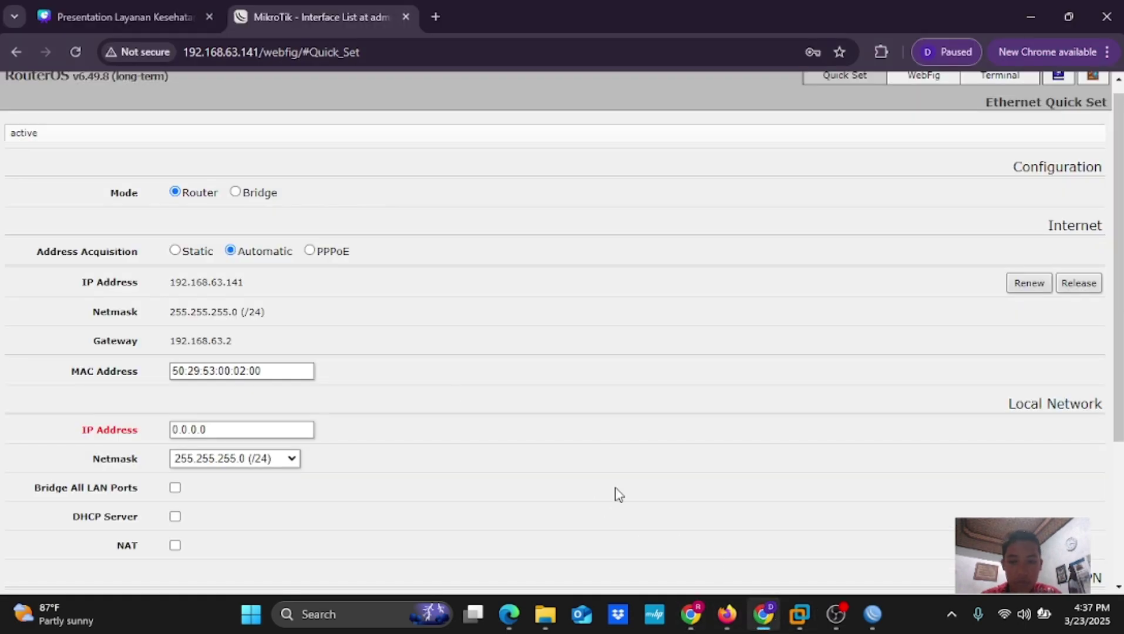
{"action": "left_click", "coordinate": [146, 18]}
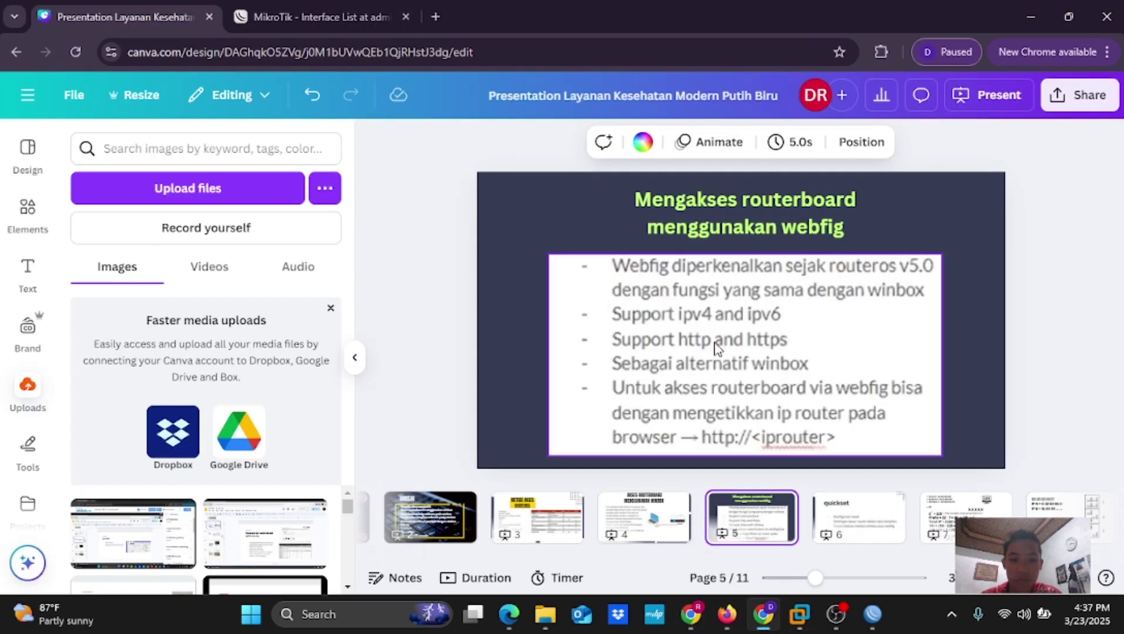
Show Canva slide 6 'quickset', then restore WinBox's Quick Set window in Router mode
{"action": "left_click", "coordinate": [852, 515]}
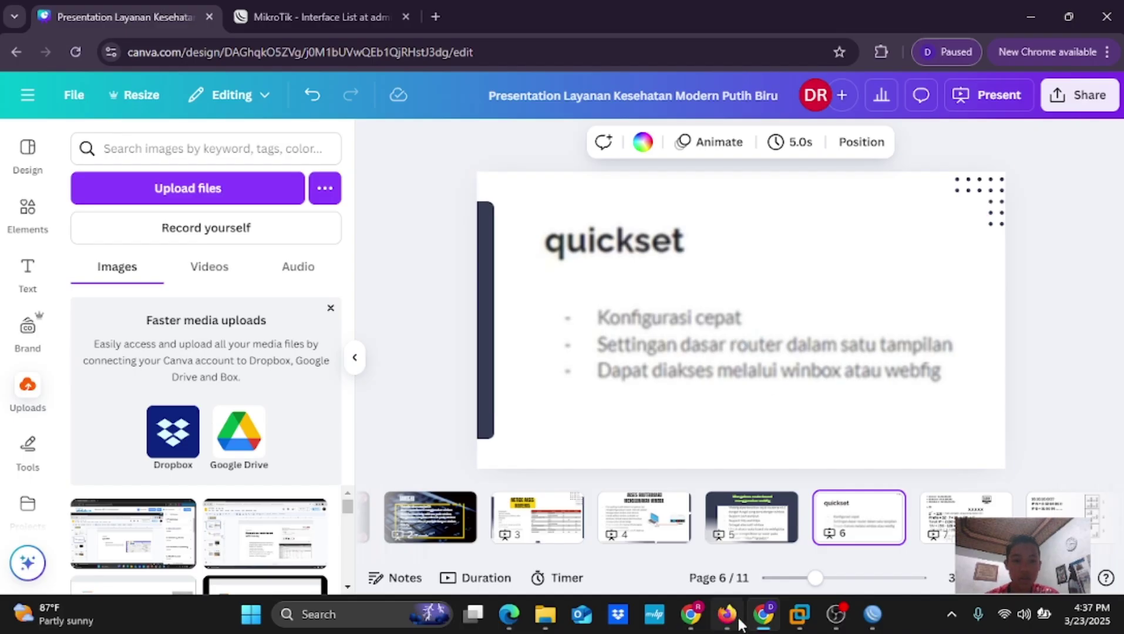
{"action": "left_click", "coordinate": [754, 544]}
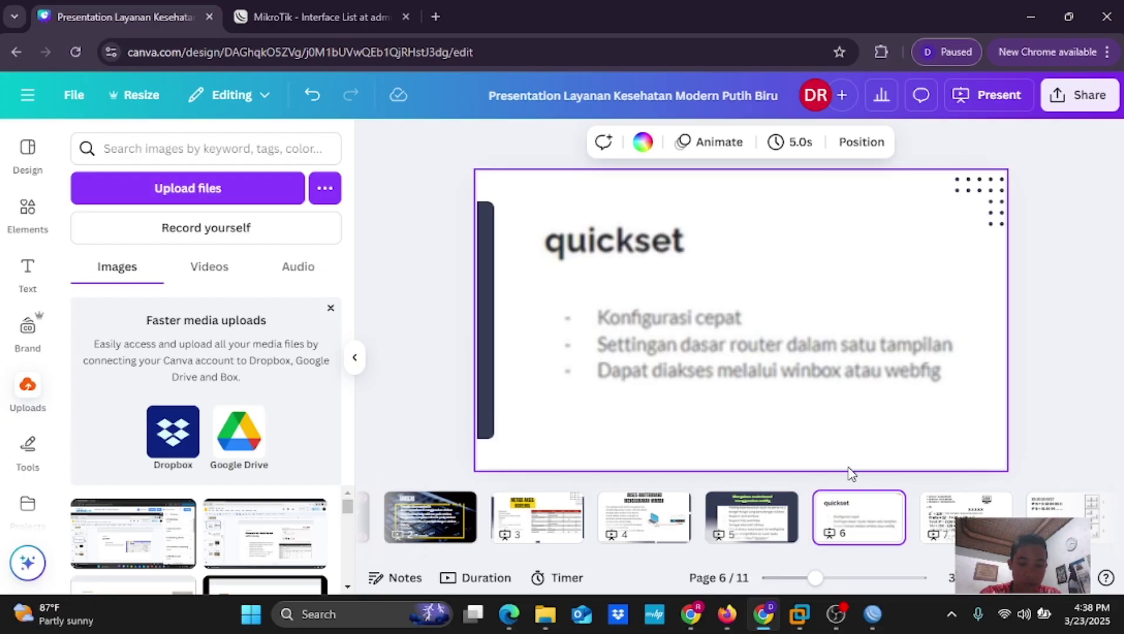
{"action": "mouse_move", "coordinate": [759, 621]}
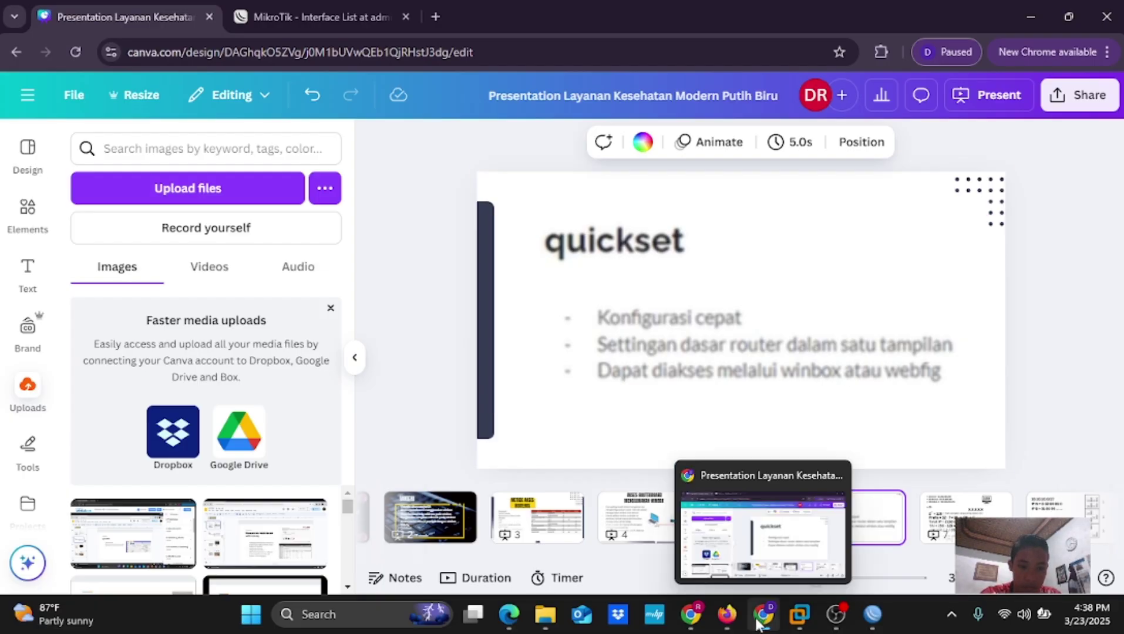
{"action": "left_click", "coordinate": [872, 614]}
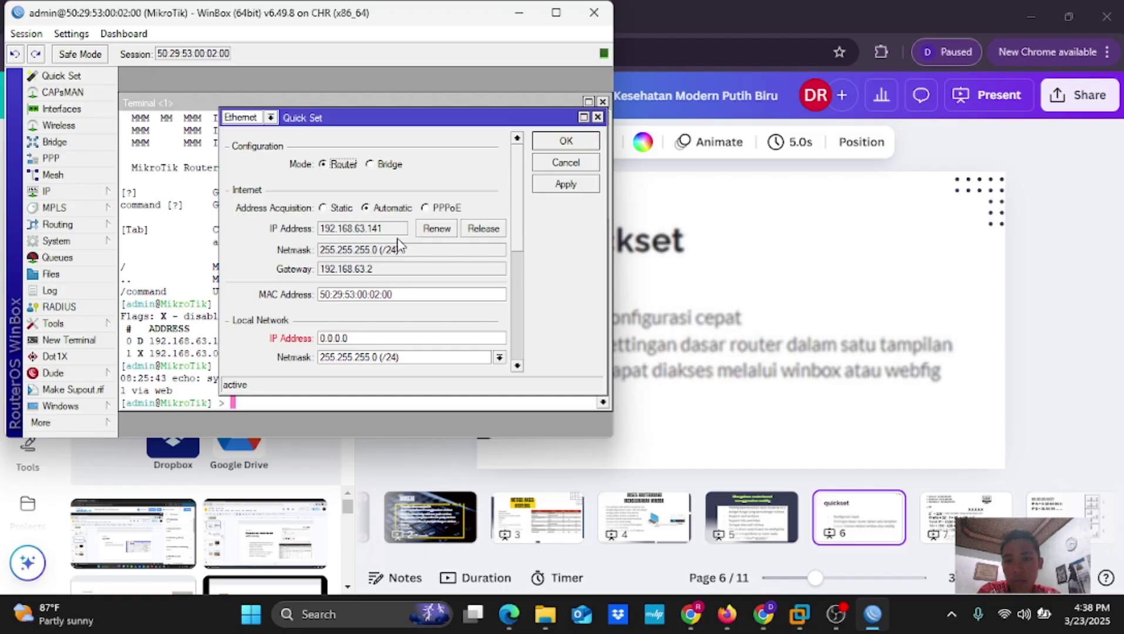
Scroll down the WinBox Quick Set dialog to review the local network options
{"action": "scroll", "coordinate": [390, 286], "scroll_direction": "down", "scroll_amount": 1}
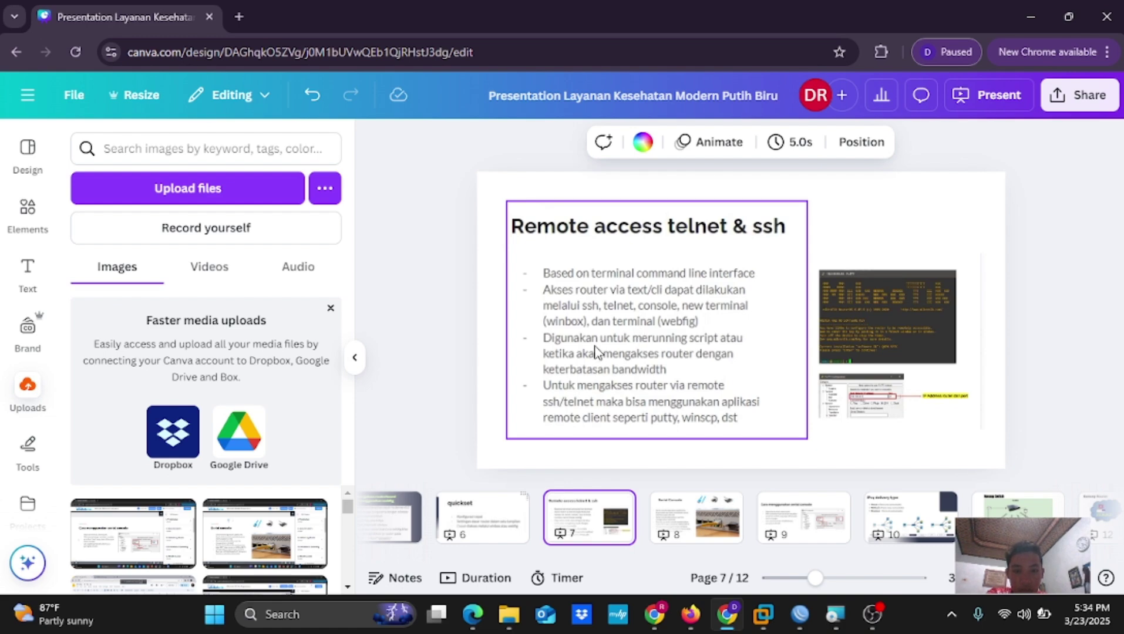
Select the 'Remote access telnet & ssh' slide and open the Windows Start menu
{"action": "left_click", "coordinate": [658, 448]}
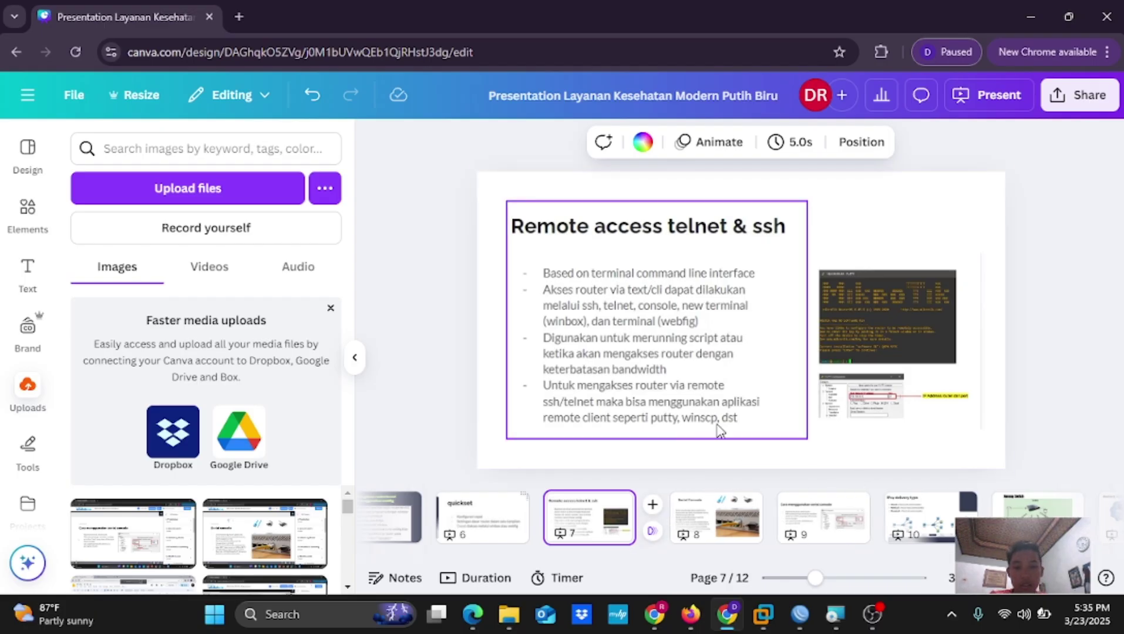
{"action": "left_click", "coordinate": [321, 618]}
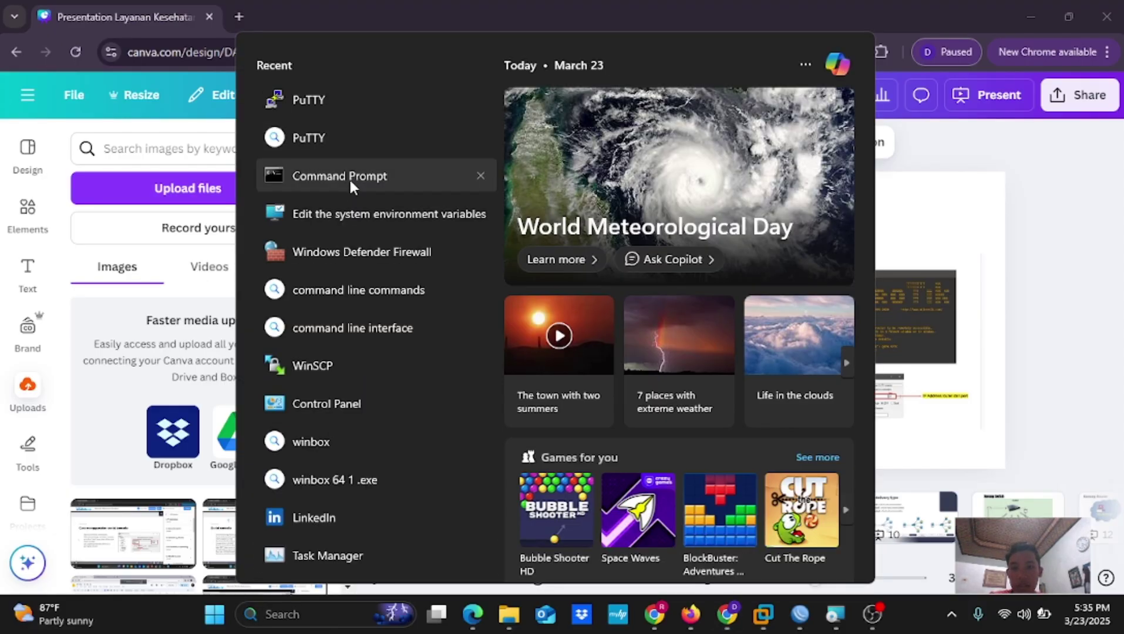
Run Command Prompt as administrator and telnet to 192.168.63.141, logging in as admin with a blank password
{"action": "right_click", "coordinate": [348, 187]}
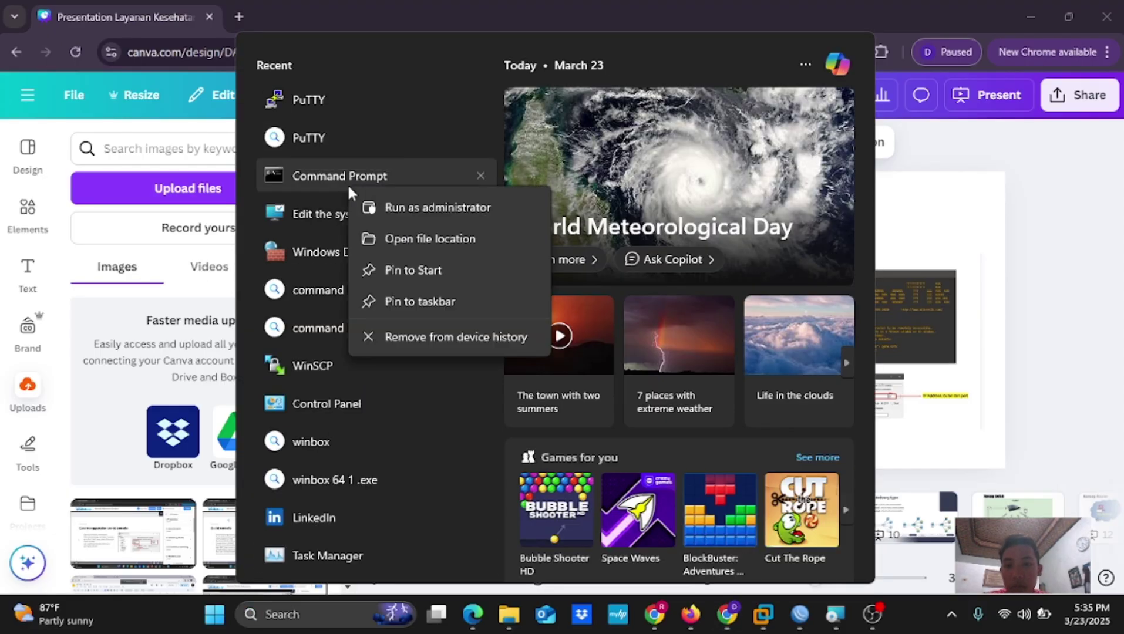
{"action": "left_click", "coordinate": [419, 210]}
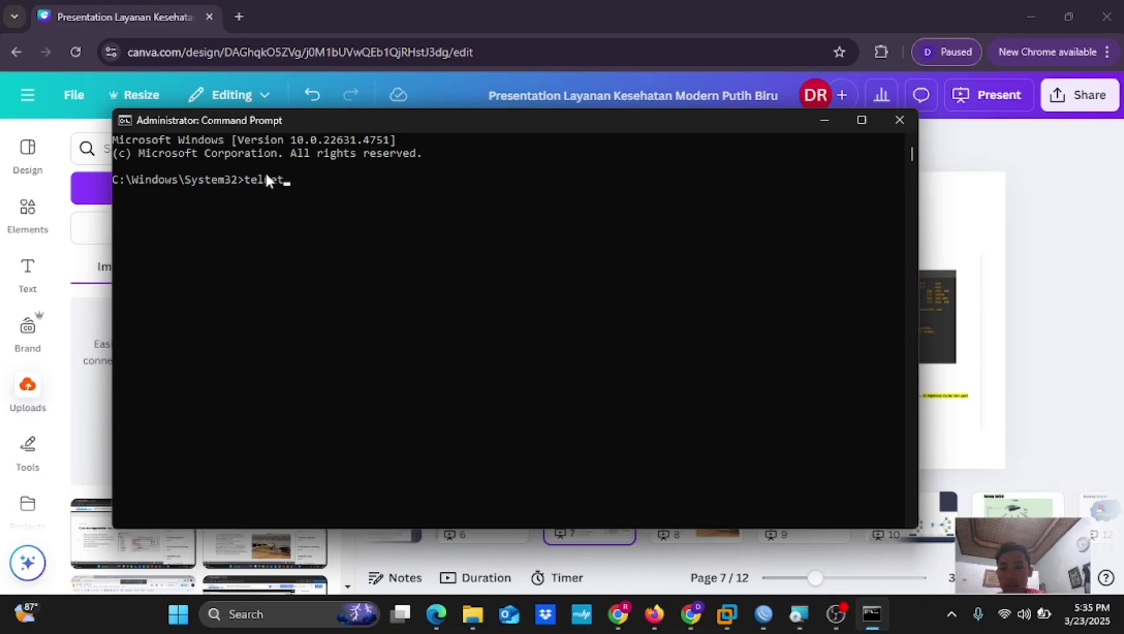
{"action": "type", "text": "192."}
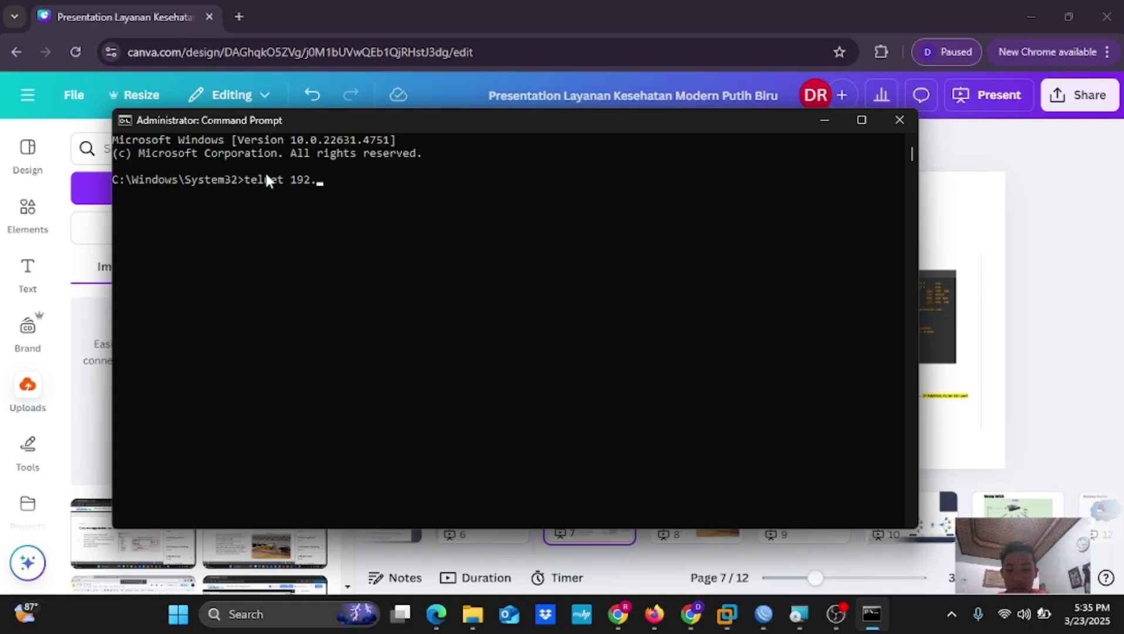
{"action": "type", "text": "168."}
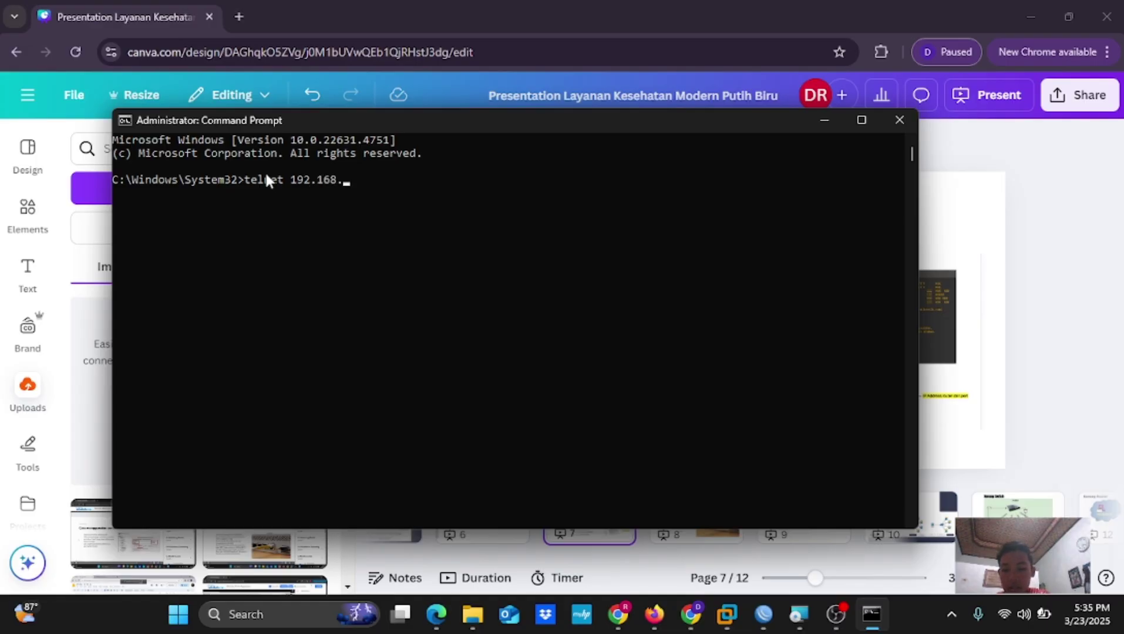
{"action": "type", "text": "63.141"}
{"action": "key", "text": "Return"}
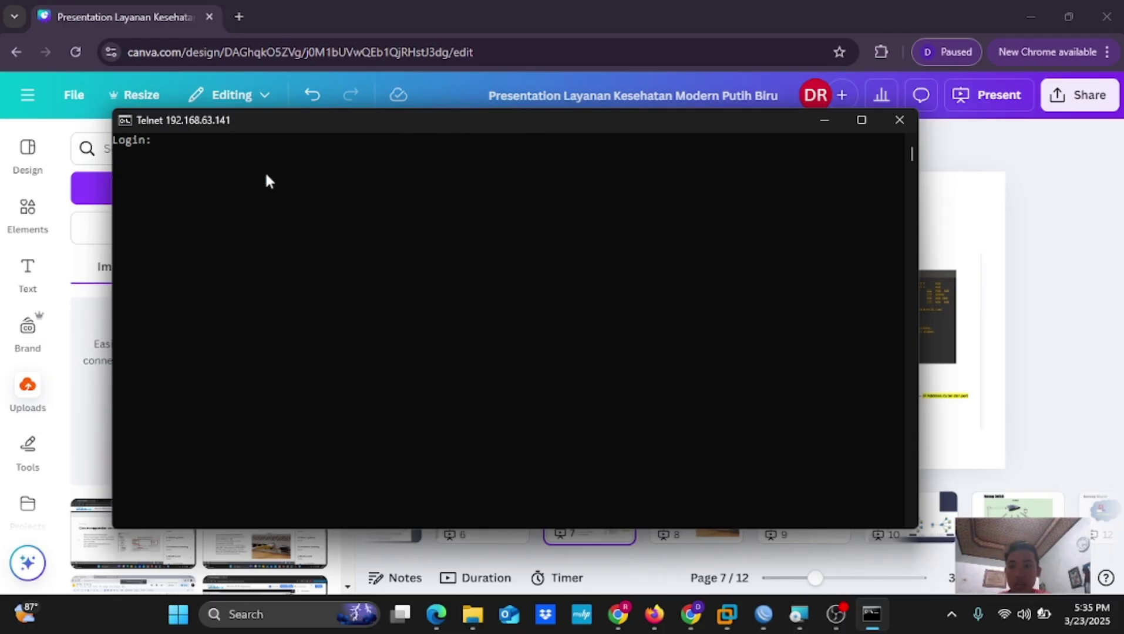
{"action": "type", "text": "admin"}
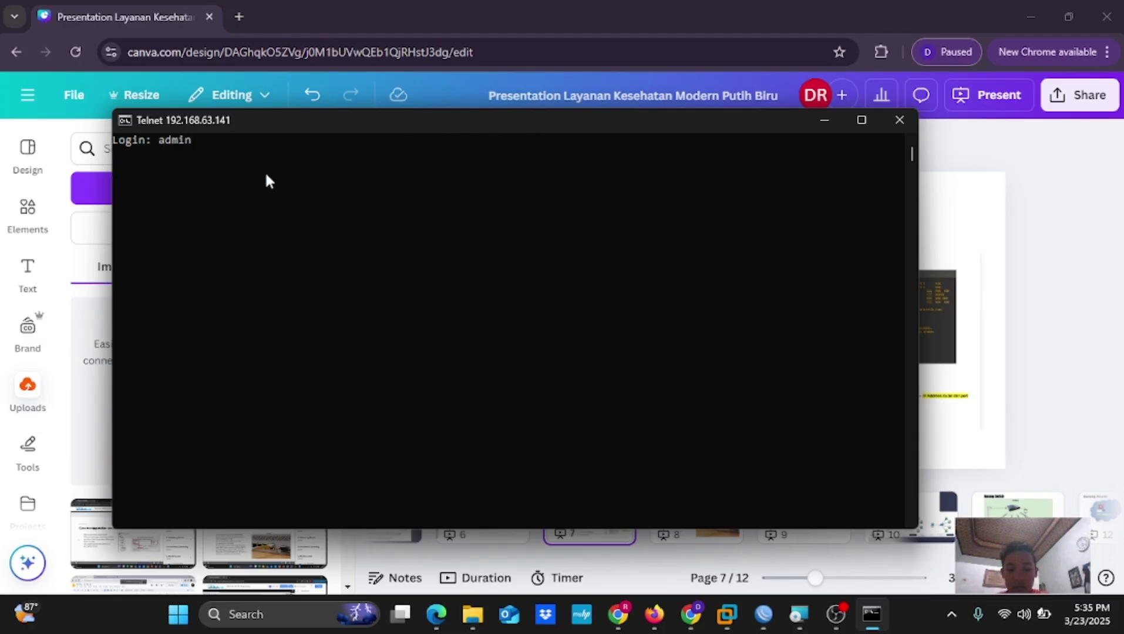
{"action": "key", "text": "Return"}
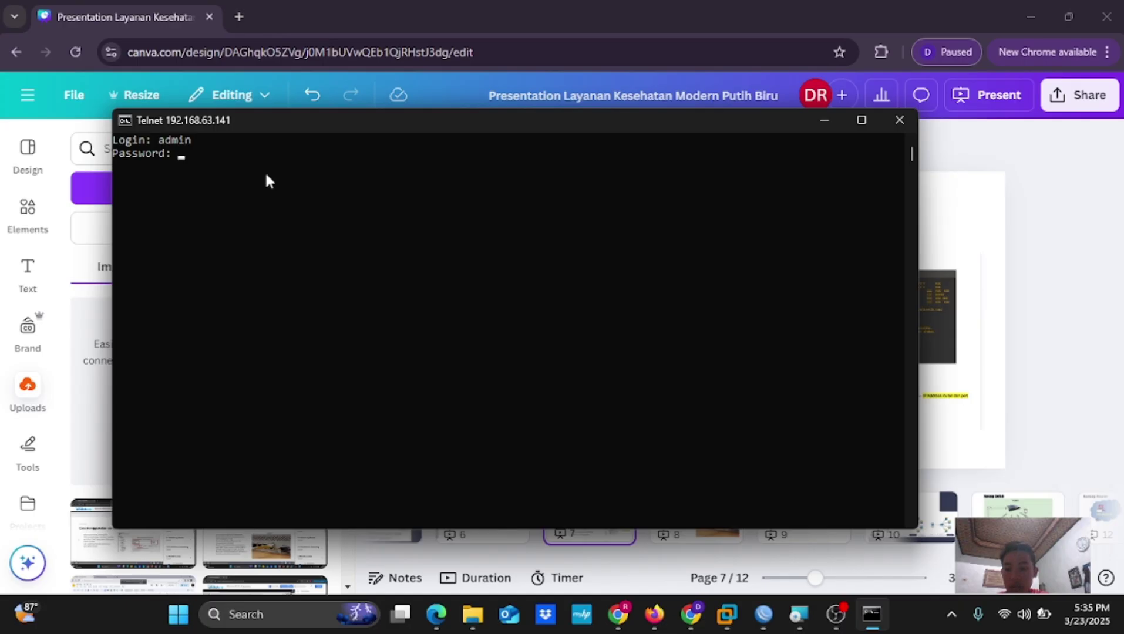
{"action": "key", "text": "Return"}
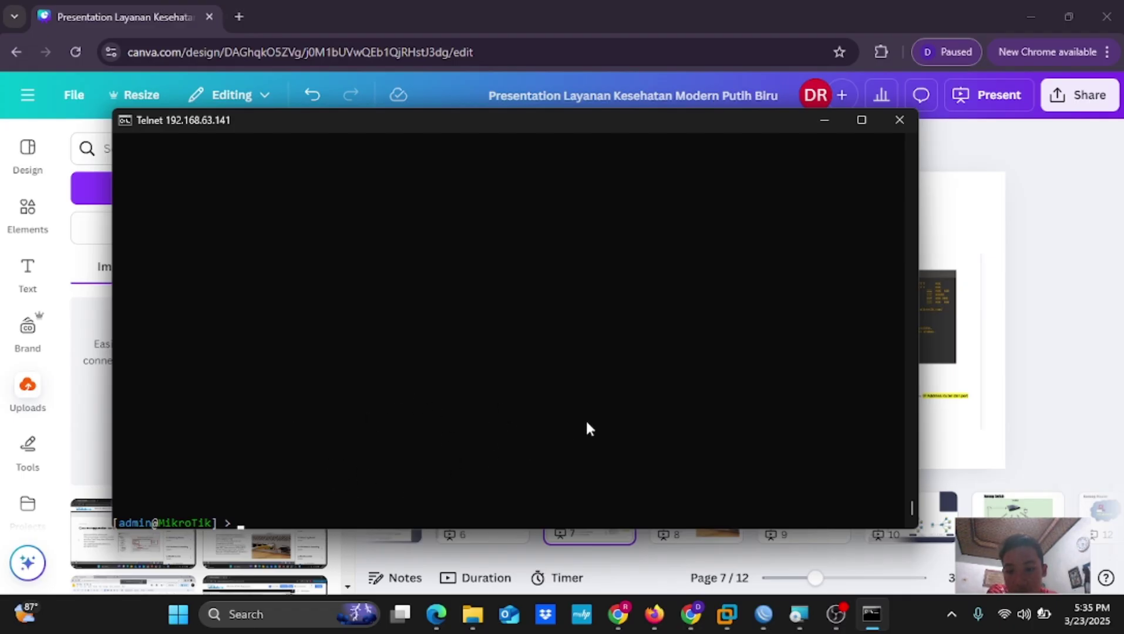
Minimise the telnet session, bring WinBox's IP Service List forward, and open Windows search
{"action": "left_click", "coordinate": [824, 119]}
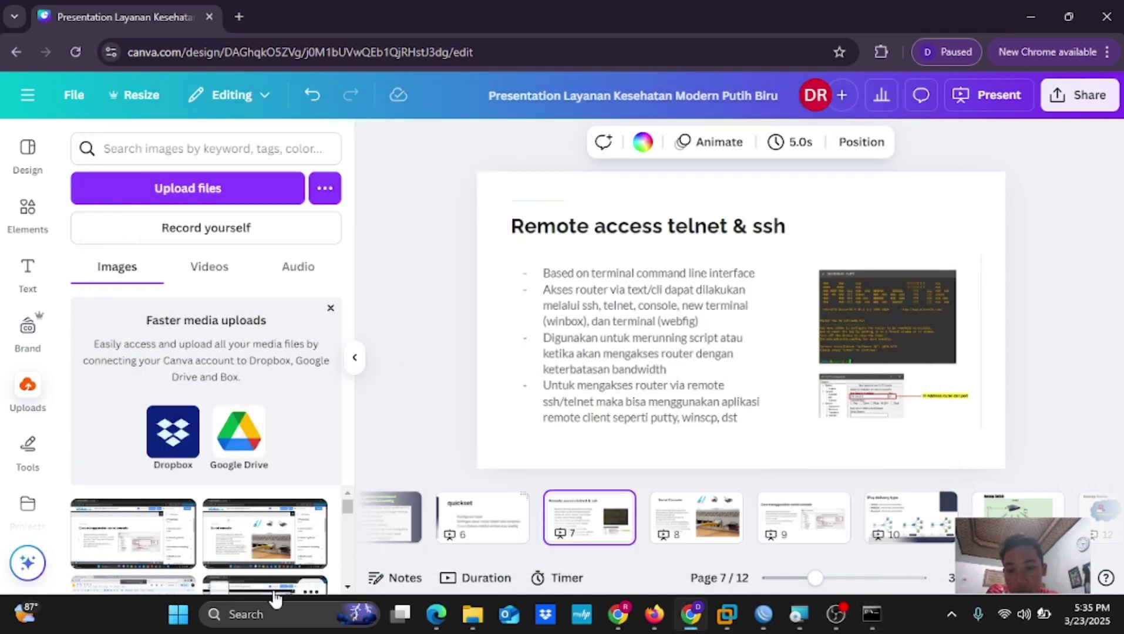
{"action": "left_click", "coordinate": [759, 620]}
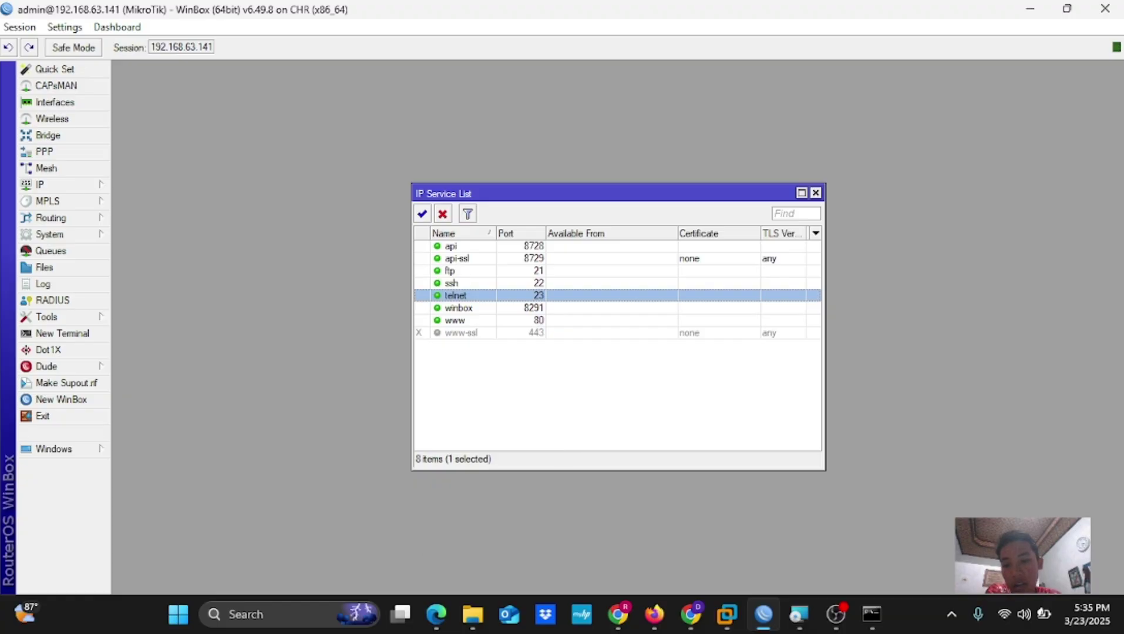
{"action": "left_click", "coordinate": [269, 613]}
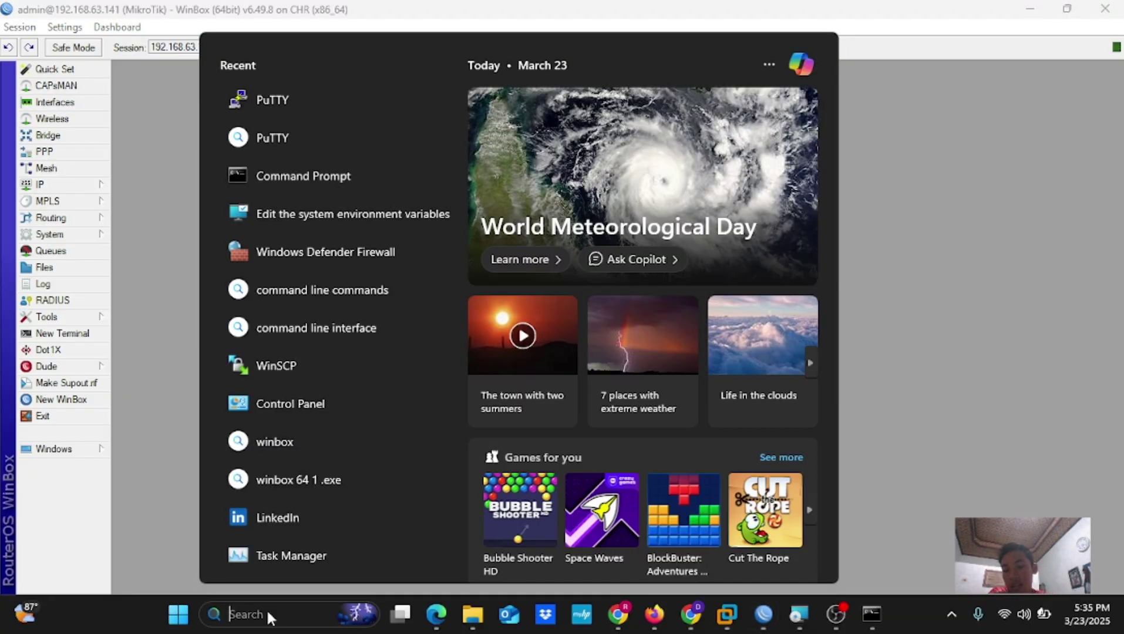
SSH into 192.168.63.141 port 22 with PuTTY, log in as admin, then minimise PuTTY
{"action": "left_click", "coordinate": [302, 100]}
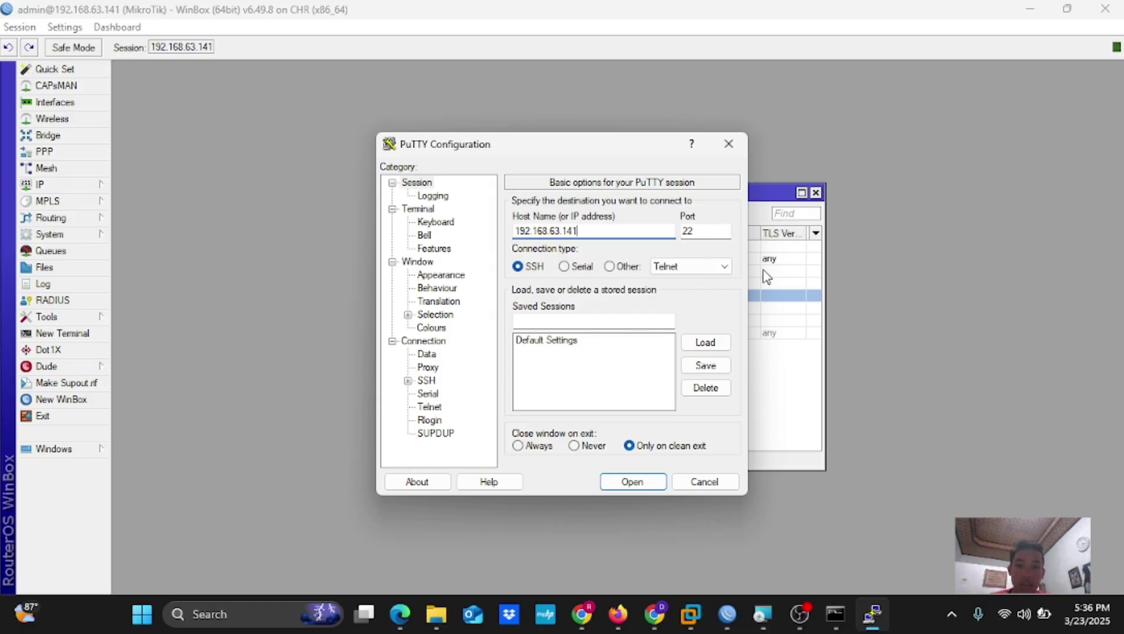
{"action": "left_click", "coordinate": [634, 482]}
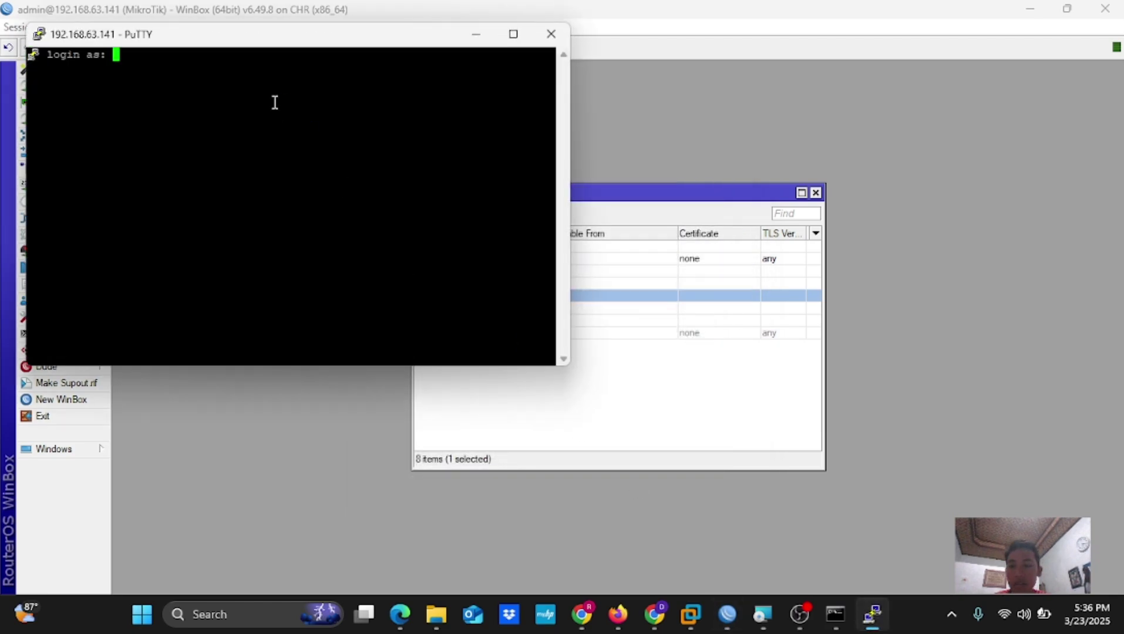
{"action": "type", "text": "admin"}
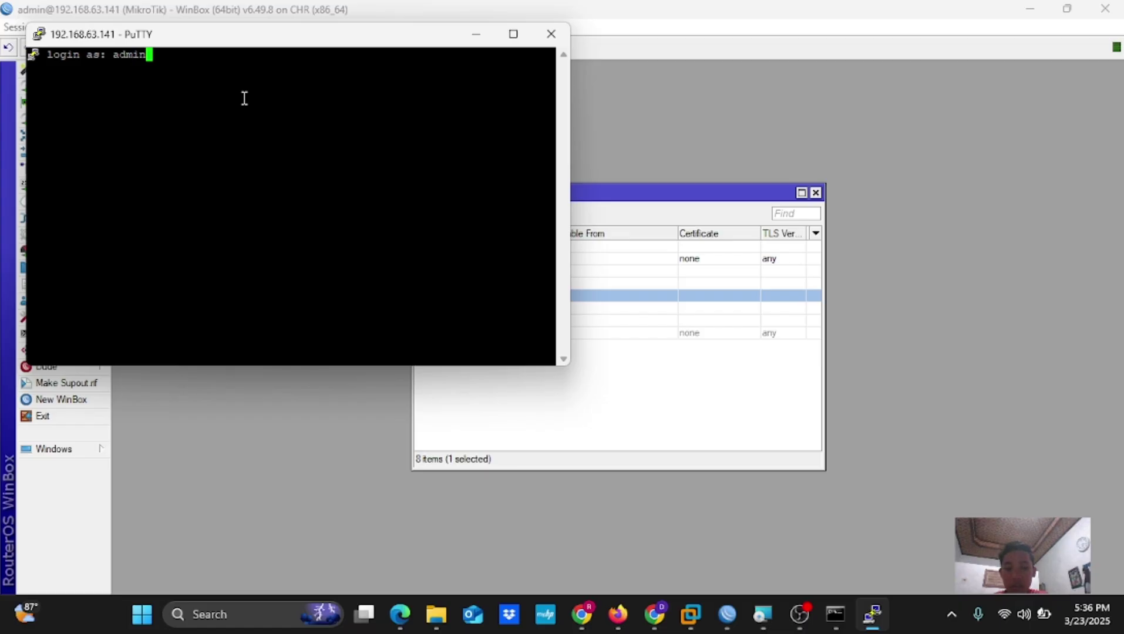
{"action": "key", "text": "Return"}
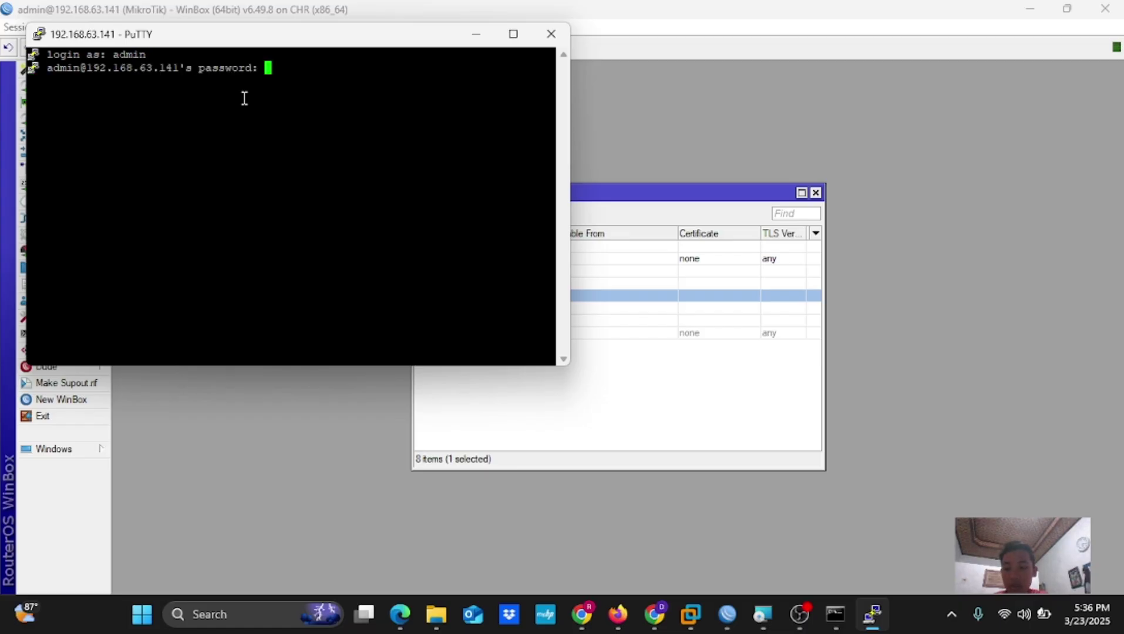
{"action": "key", "text": "Return"}
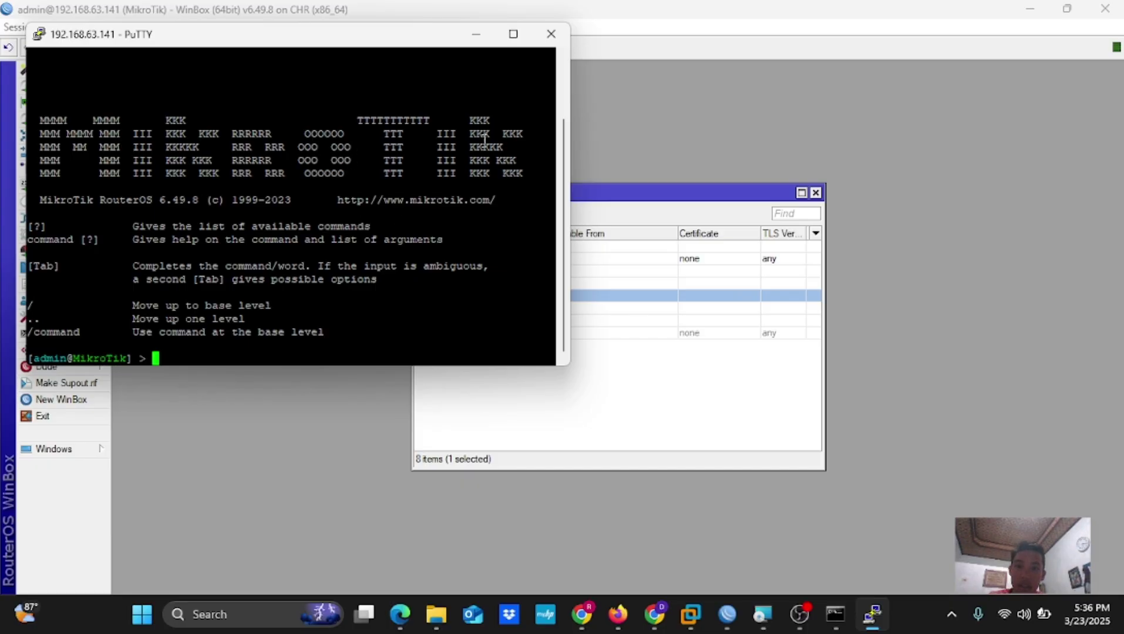
{"action": "left_click", "coordinate": [476, 34]}
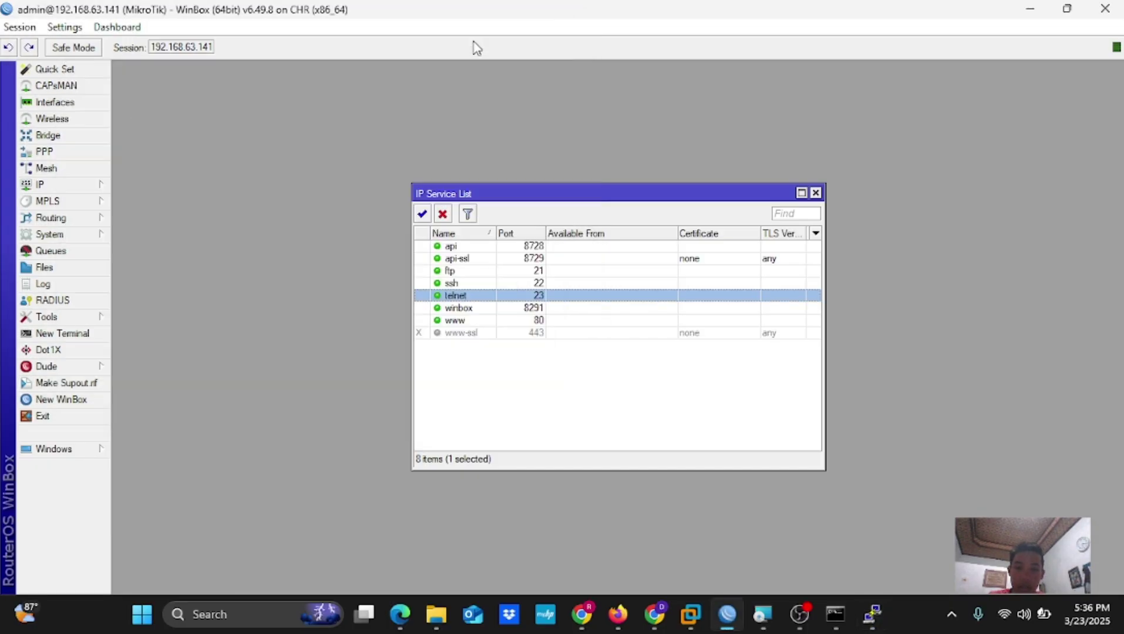
Return to Canva and display slide 8, 'Serial Console', on DB-9 cable access
{"action": "left_click", "coordinate": [658, 618]}
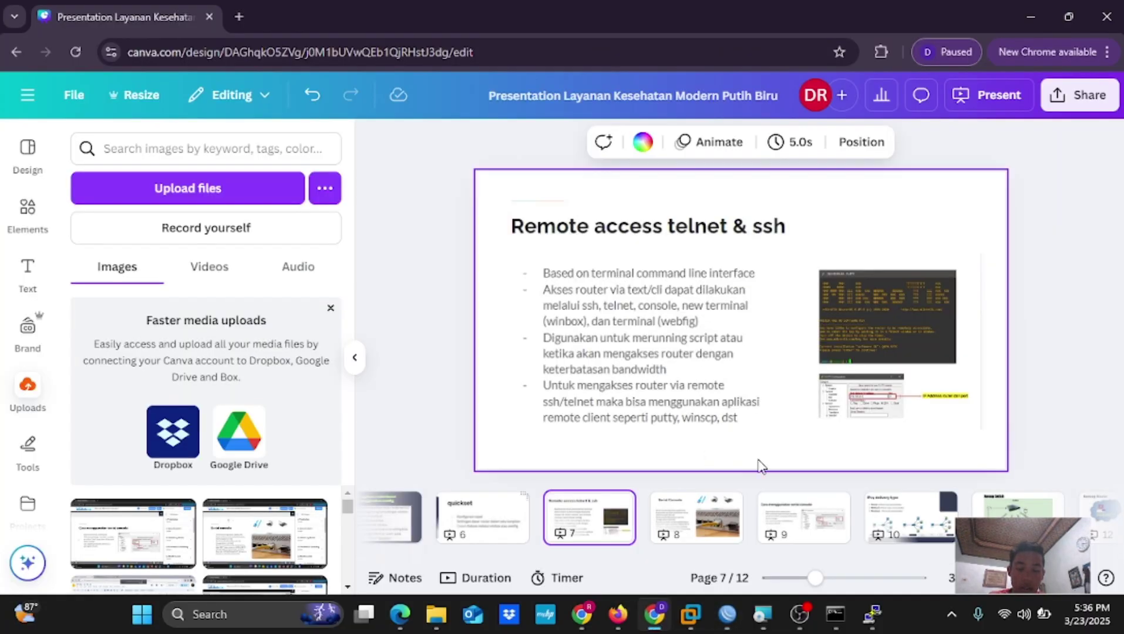
{"action": "left_click", "coordinate": [720, 538]}
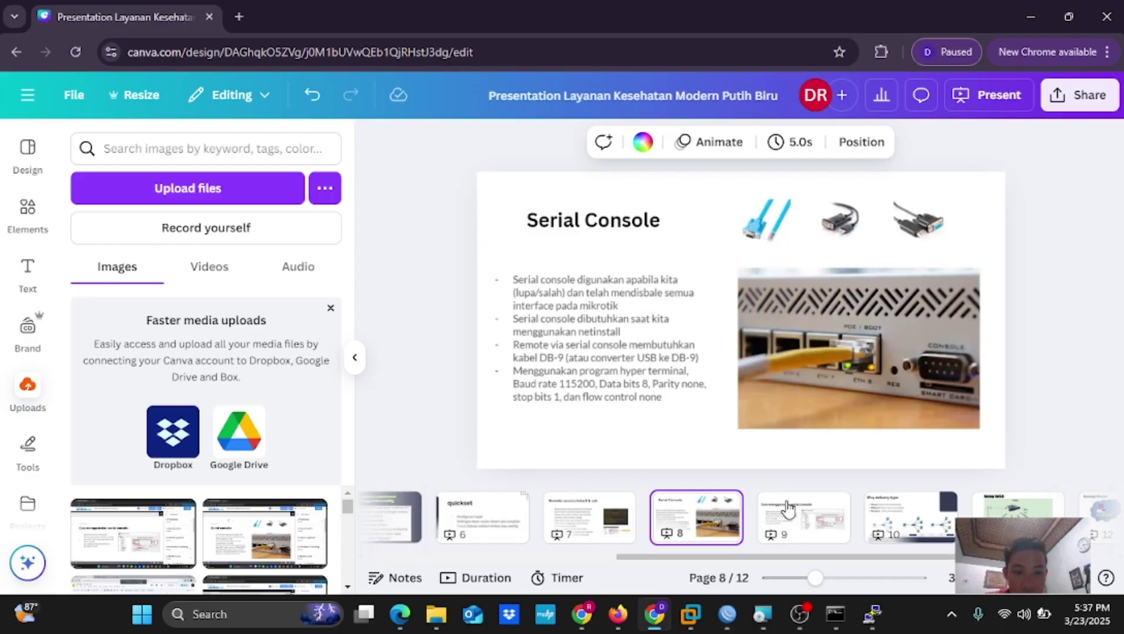
Present slide 9, 'Cara menggunakan serial console', full screen and return to the editor
{"action": "left_click", "coordinate": [799, 523]}
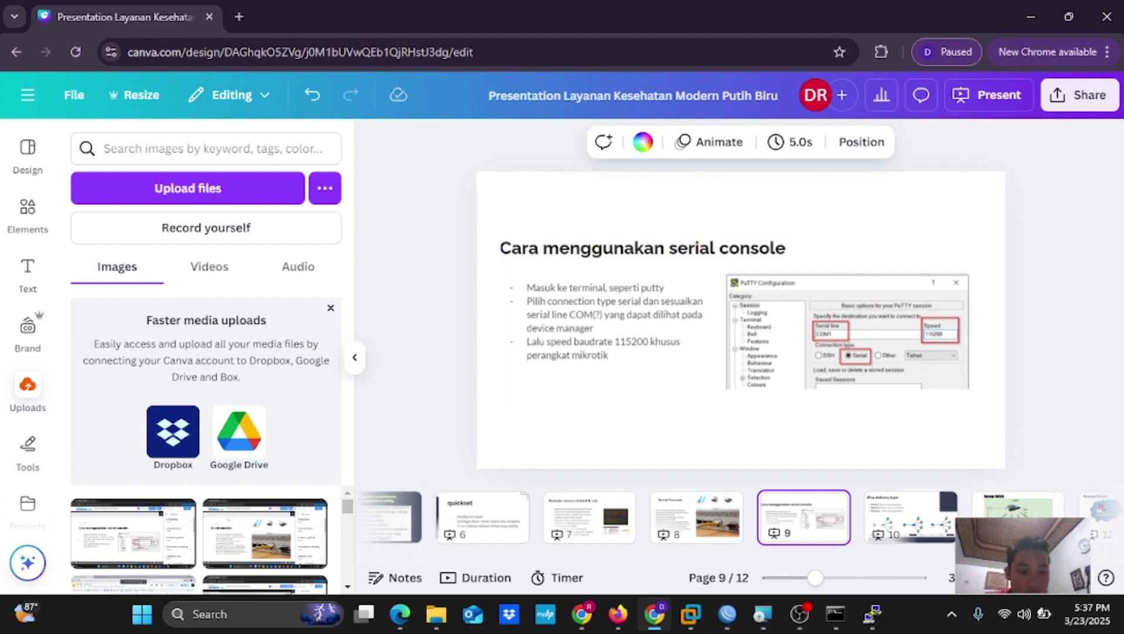
{"action": "key", "text": "ctrl+alt+p"}
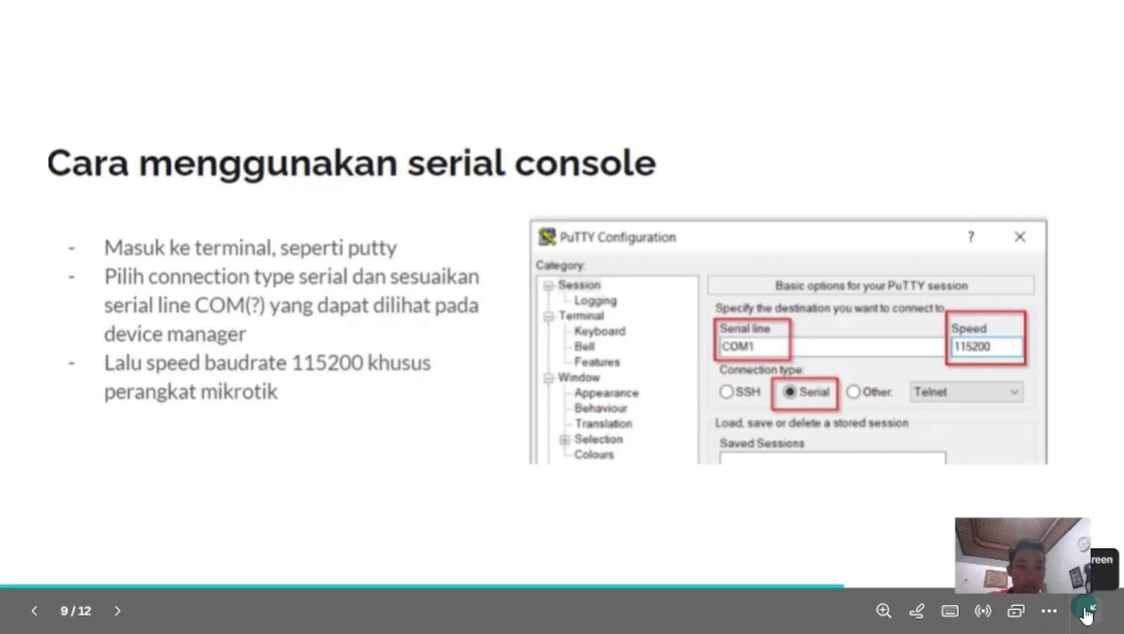
{"action": "left_click", "coordinate": [1088, 611]}
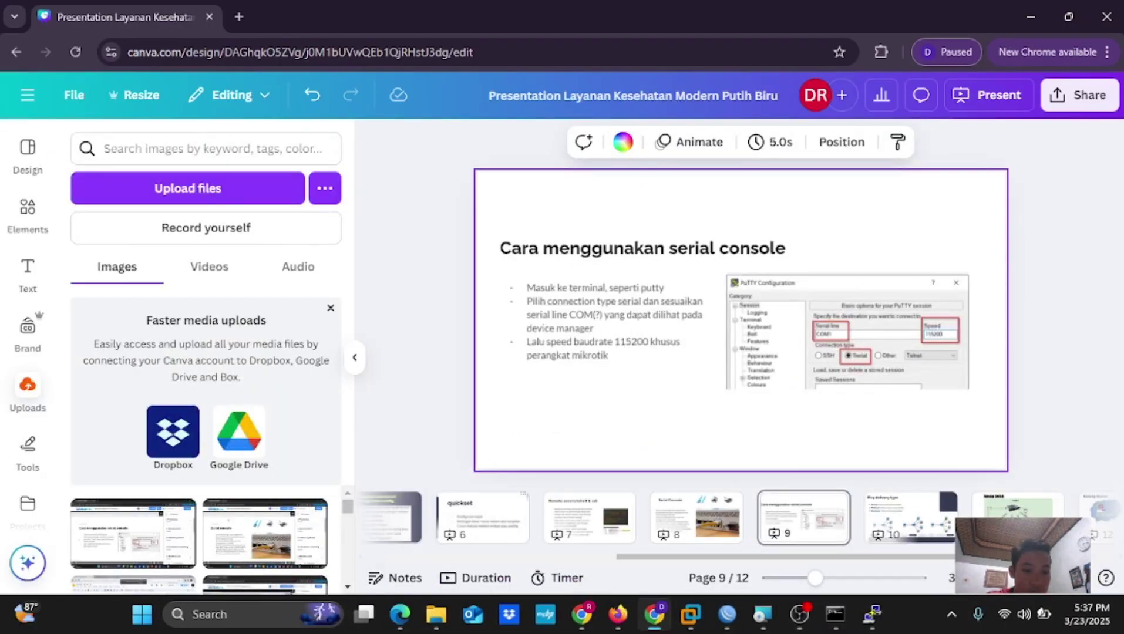
Revisit the Serial Console slide 8, then jump to slide 1, 'MIKROTIK ACCESS'
{"action": "left_click", "coordinate": [706, 531]}
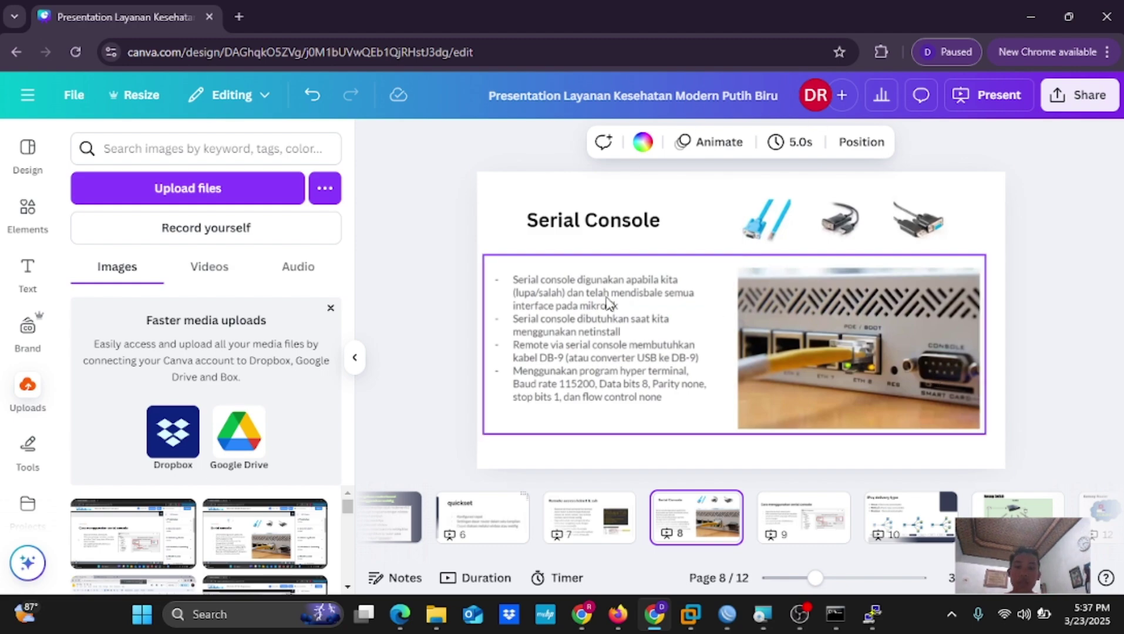
{"action": "mouse_move", "coordinate": [400, 615]}
{"action": "scroll", "coordinate": [548, 500], "scroll_direction": "left", "scroll_amount": 6}
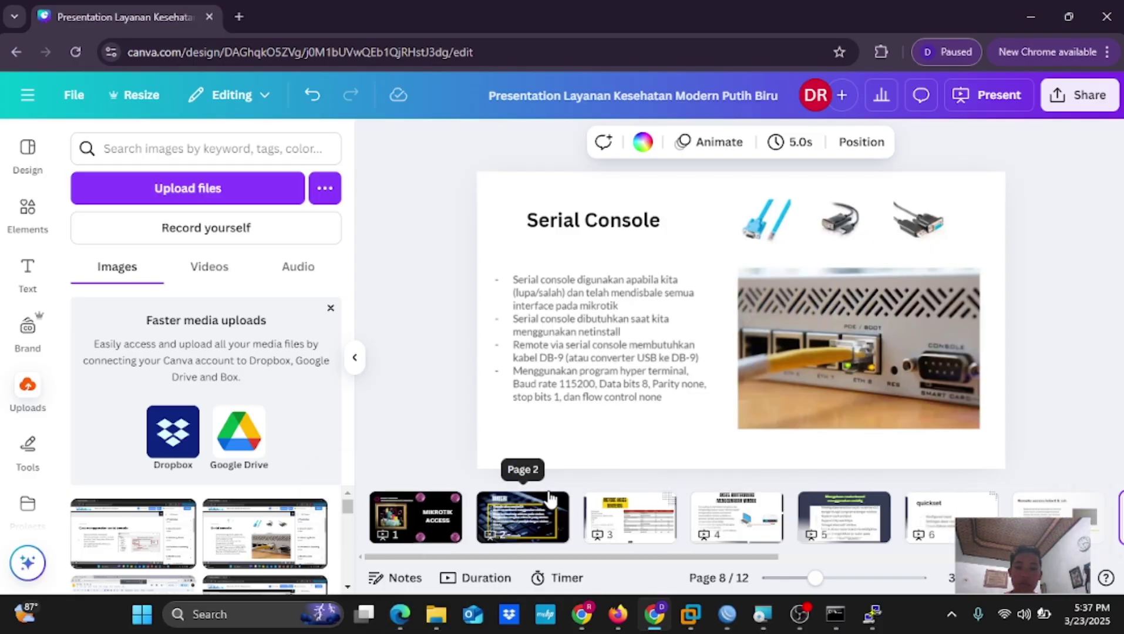
{"action": "left_click", "coordinate": [437, 511]}
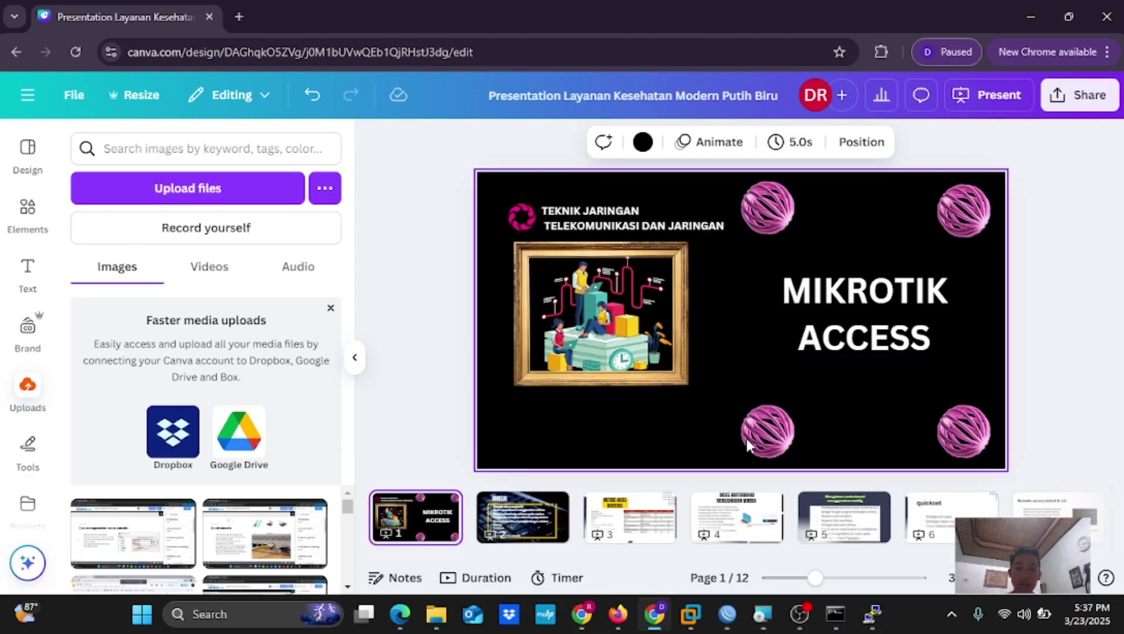